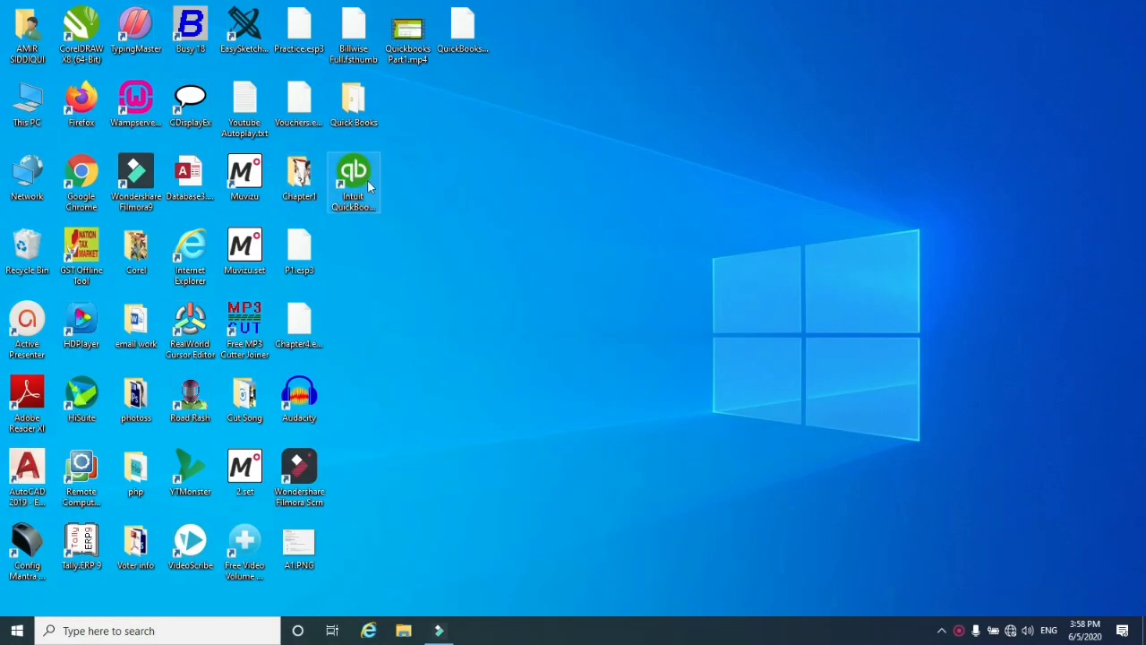
Launch QuickBooks Enterprise 18.0 from its desktop shortcut after browsing the Start menu's QuickBooks folder
click(17, 630)
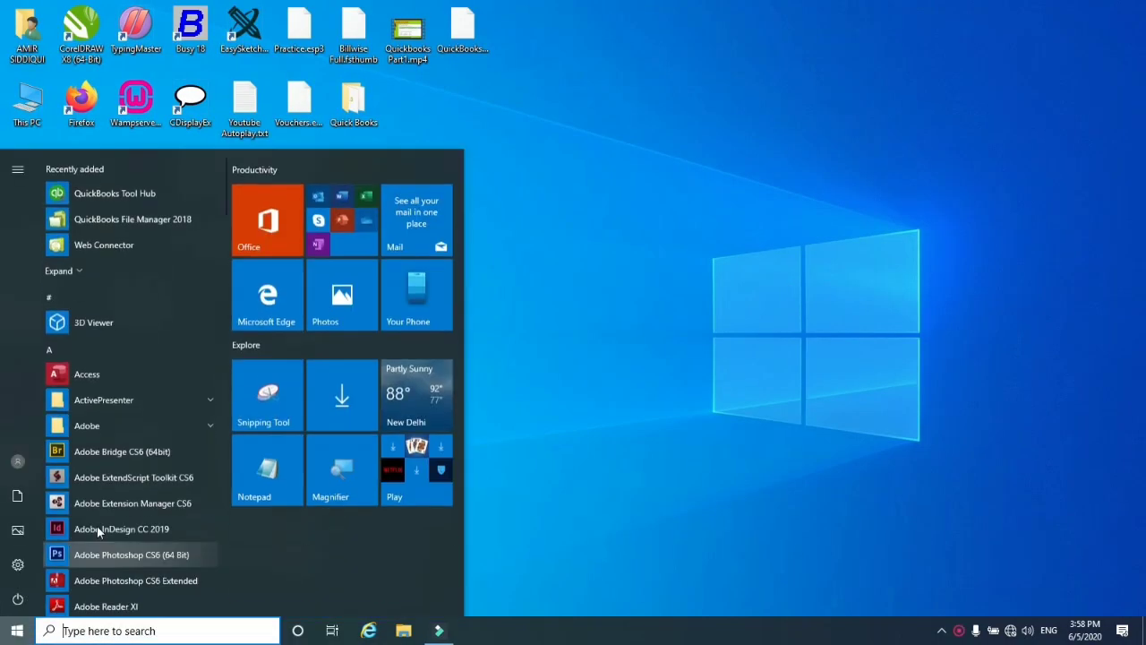
scroll(98, 528, down, 15)
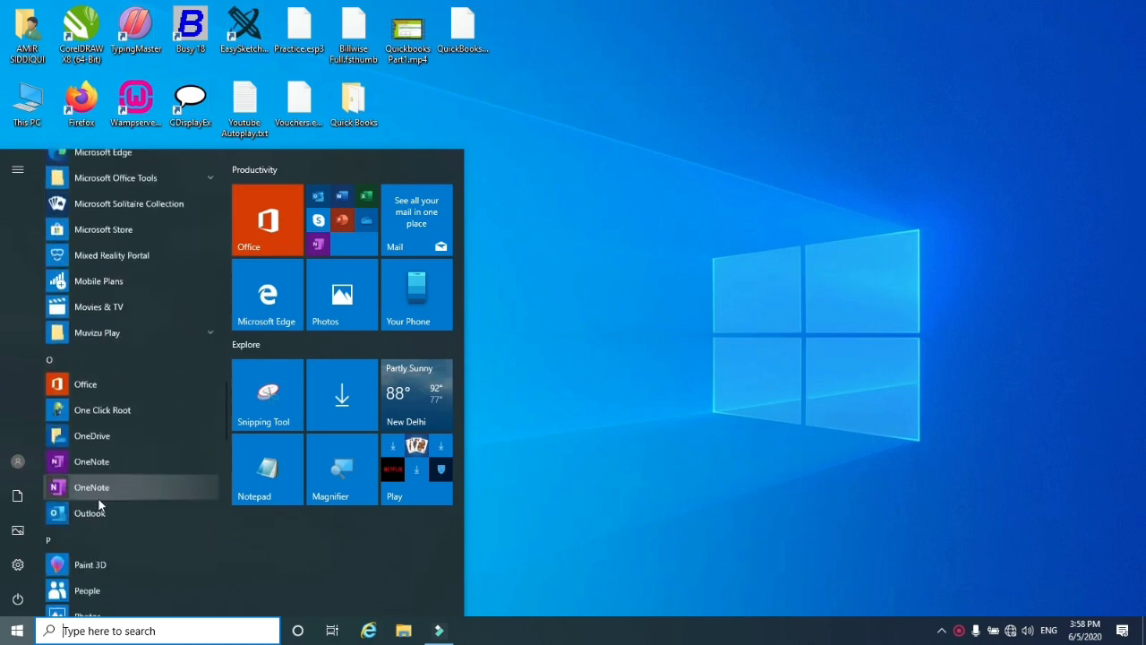
scroll(98, 497, down, 3)
scroll(103, 483, down, 1)
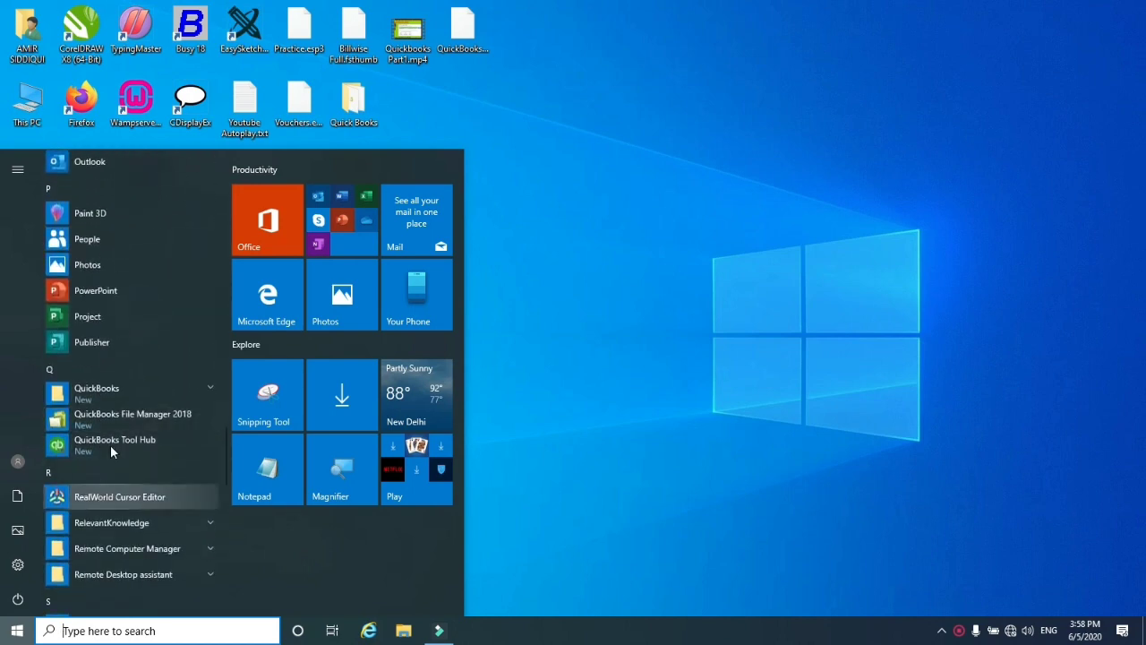
click(121, 399)
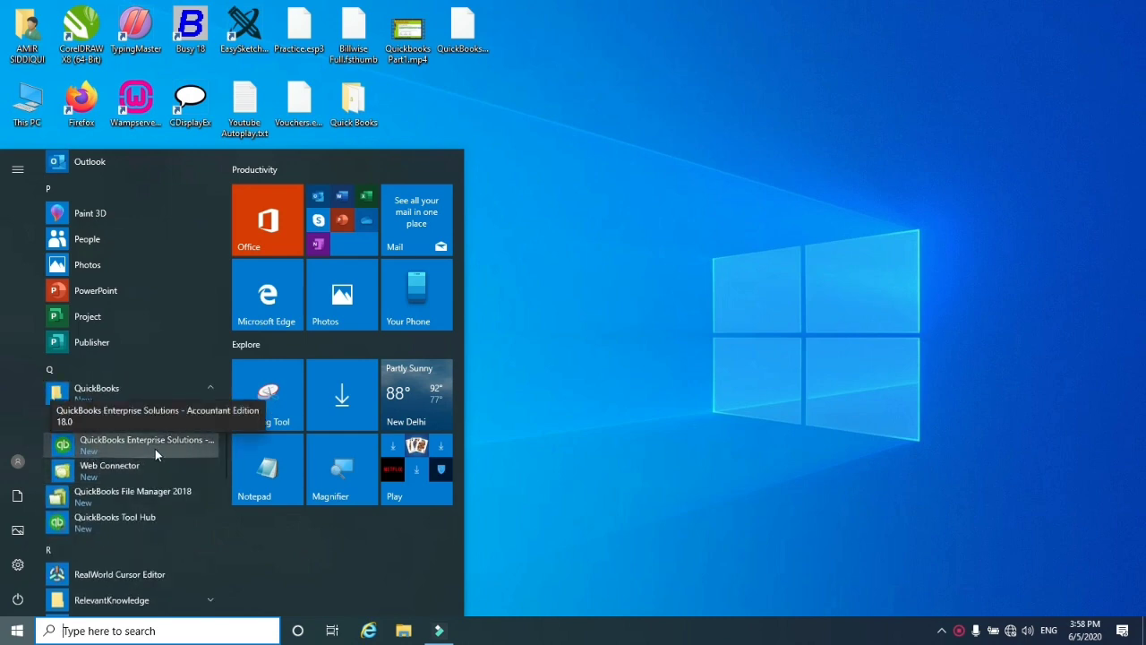
click(490, 333)
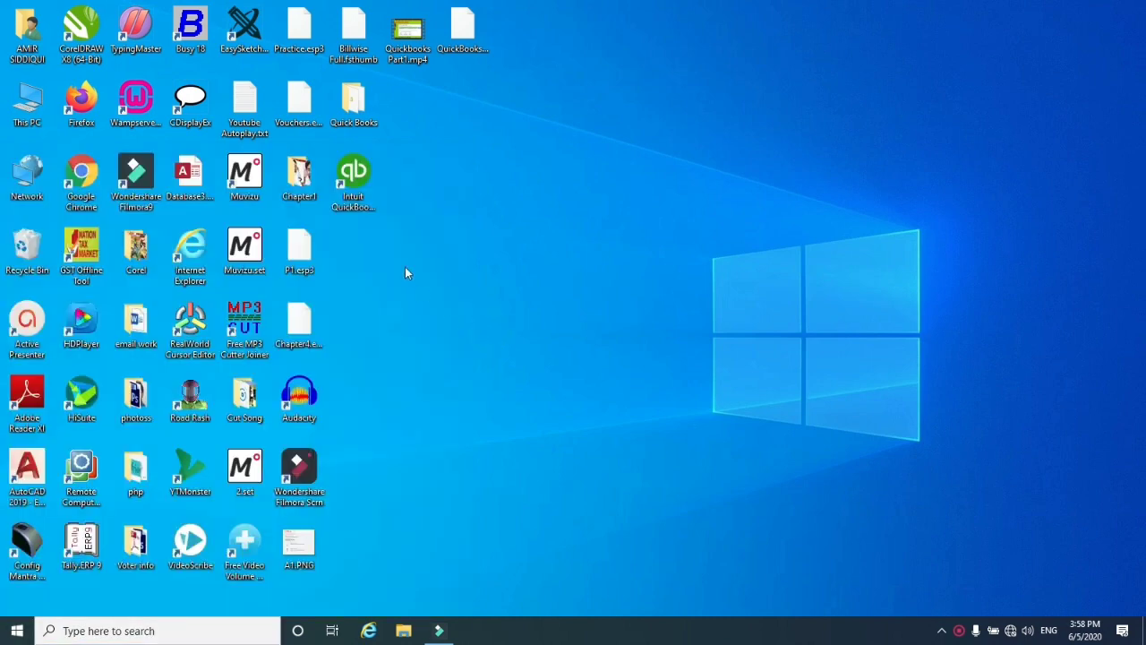
double_click(358, 223)
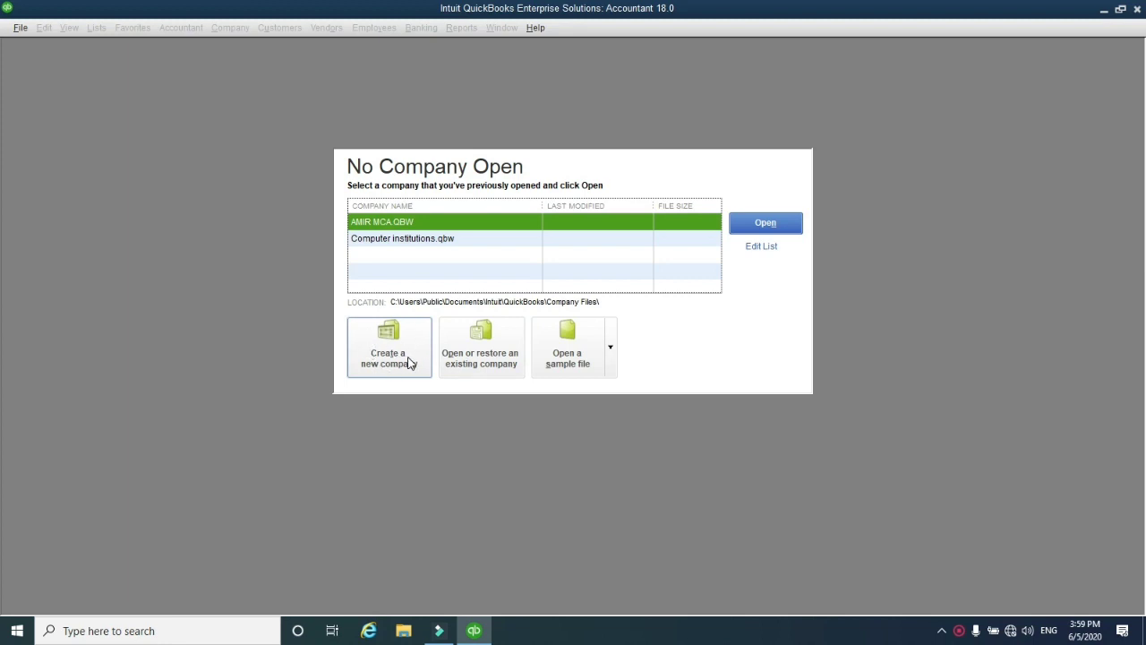
Start a new company through File > New Company using Express Start
click(18, 28)
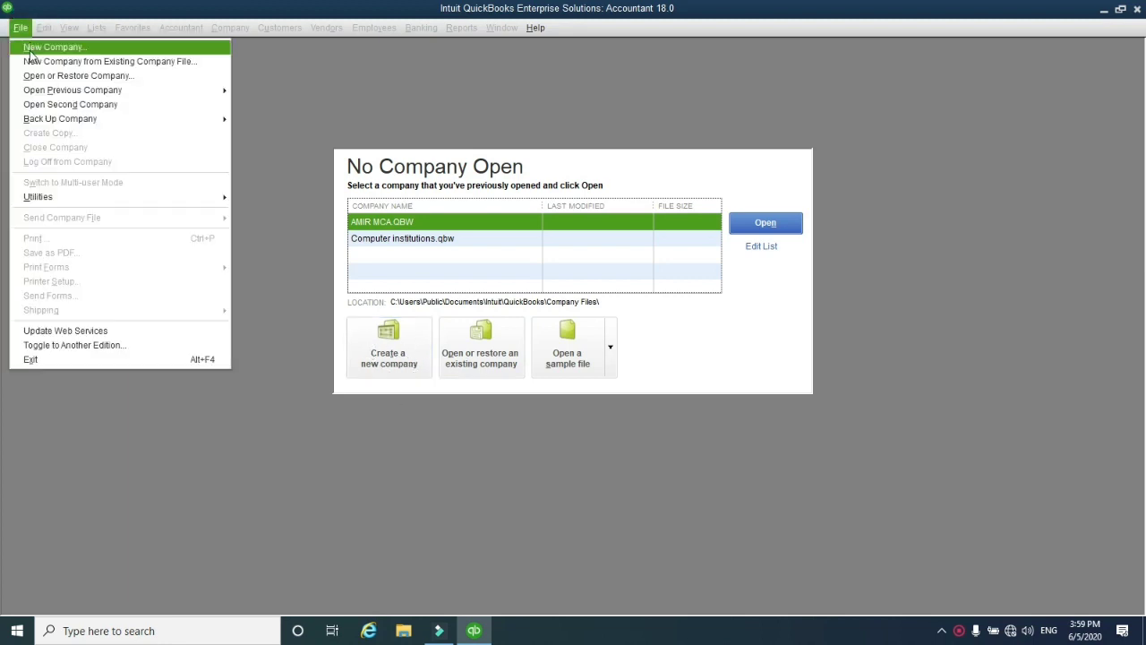
click(45, 47)
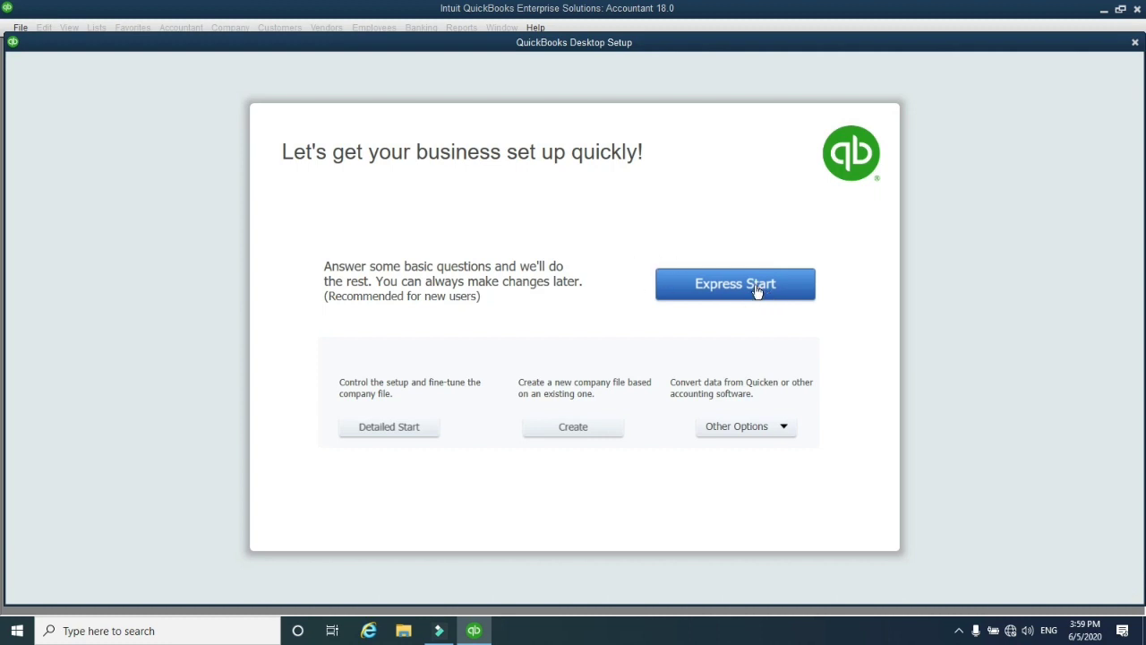
click(726, 285)
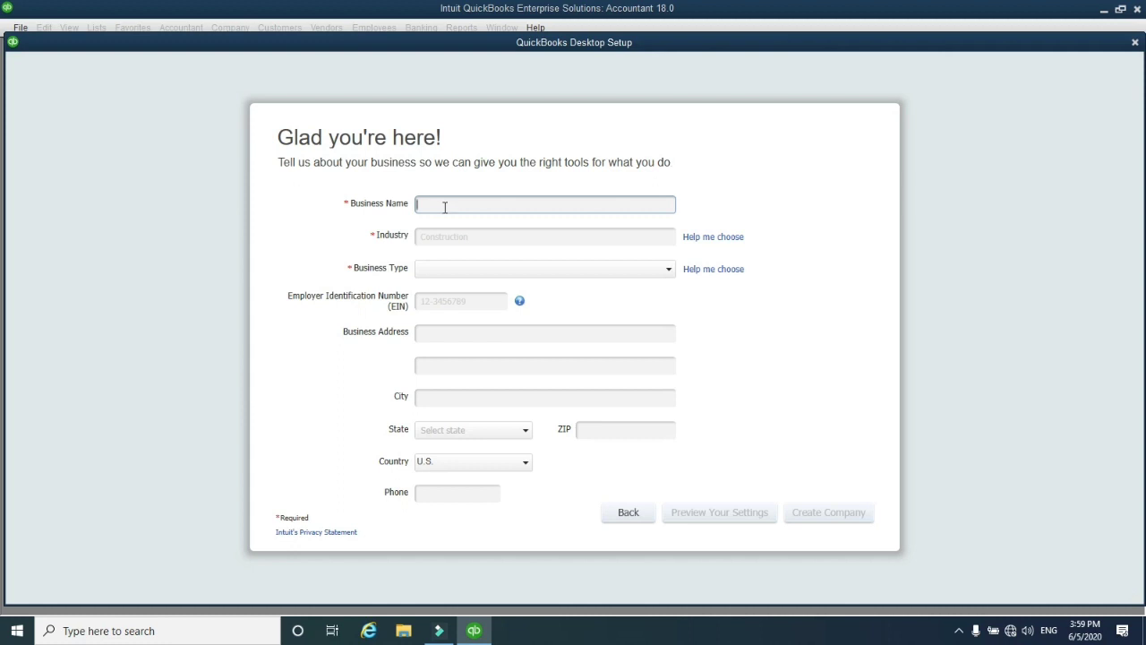
Enter 'Computer Center' as business name and choose Information Technology (Computers, Software) as industry
text(Computer Center)
click(445, 236)
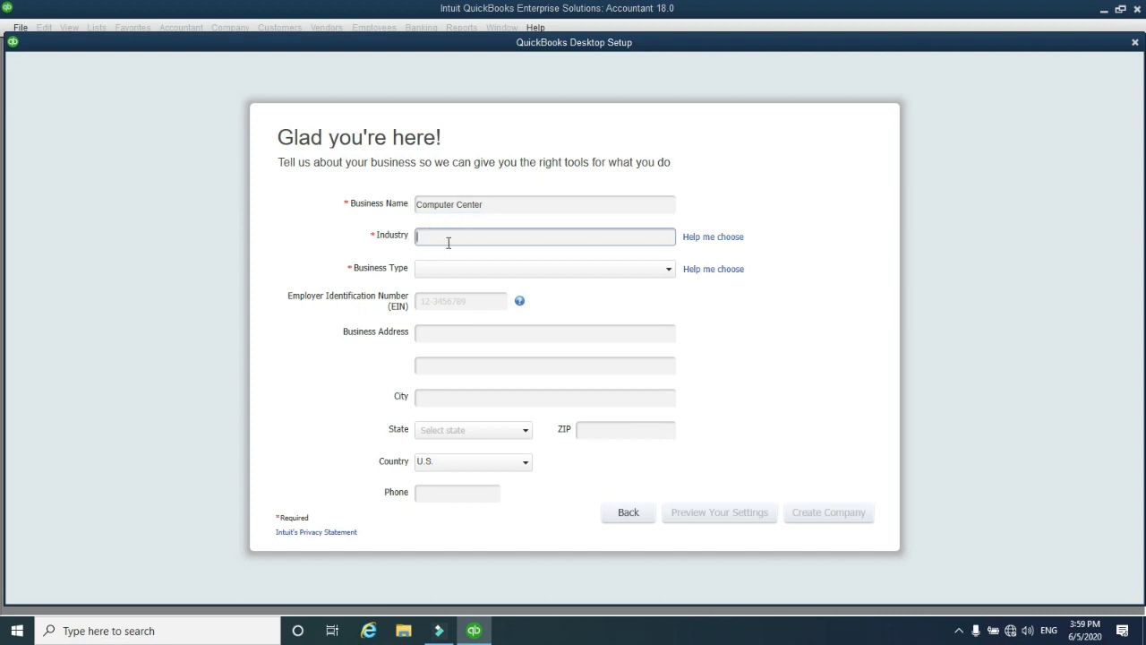
click(694, 238)
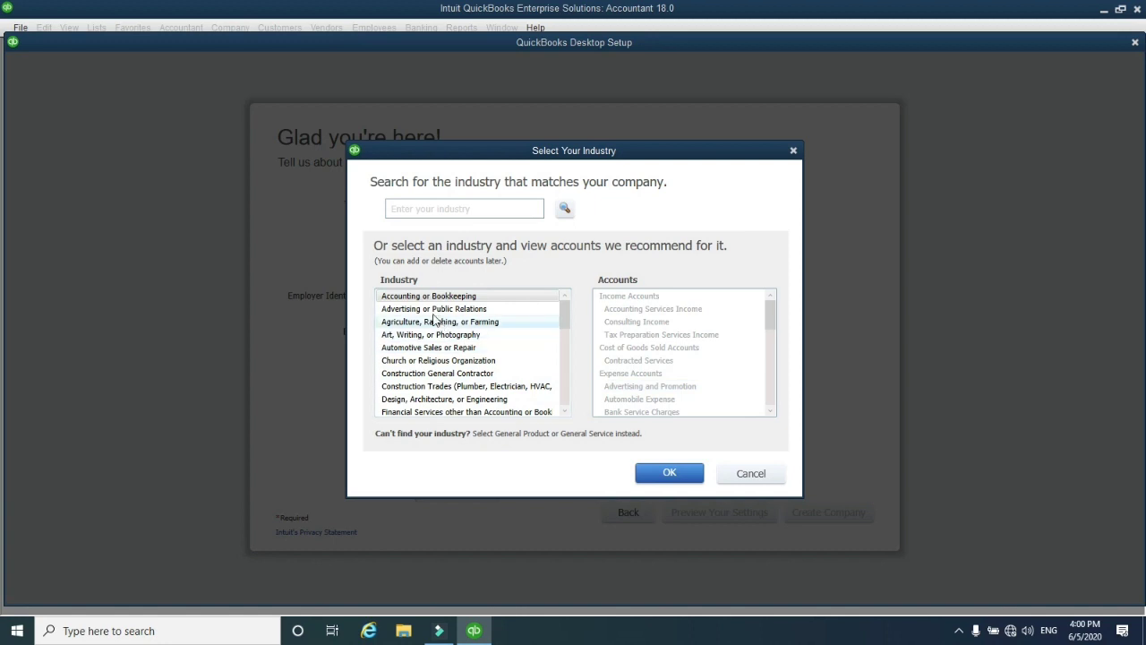
click(421, 212)
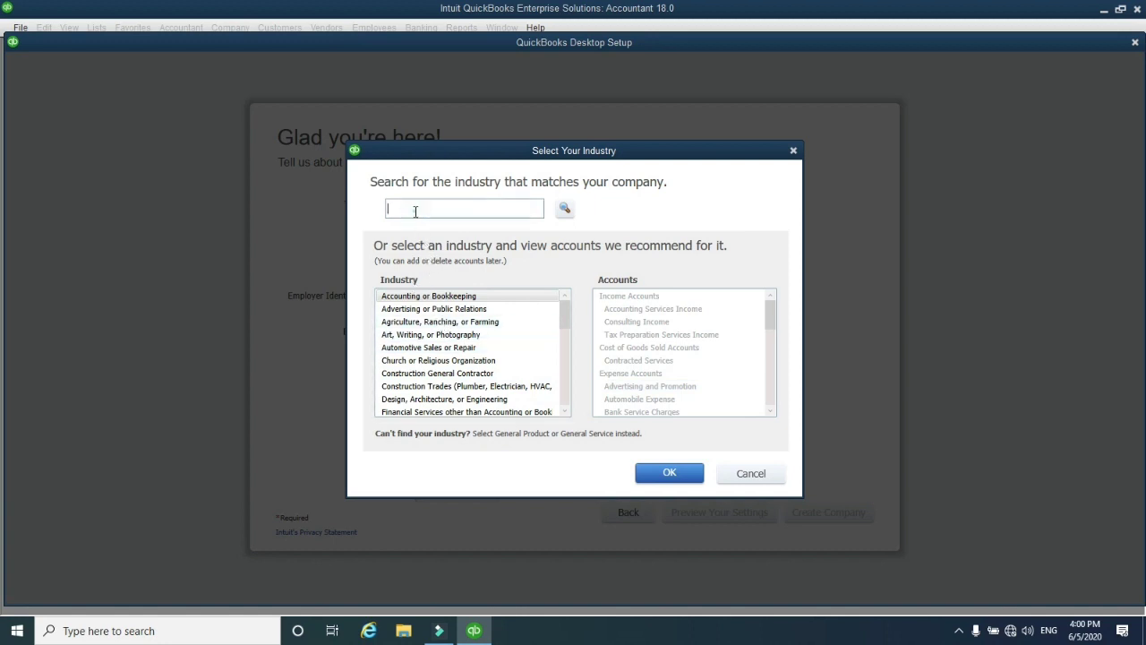
text(in)
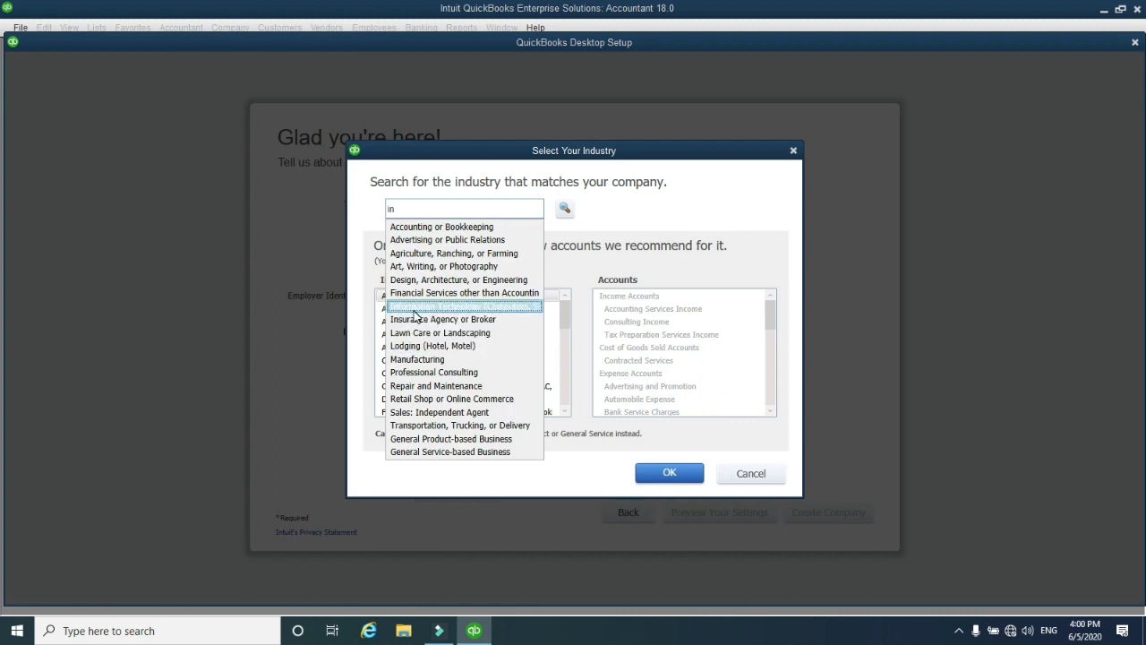
click(414, 308)
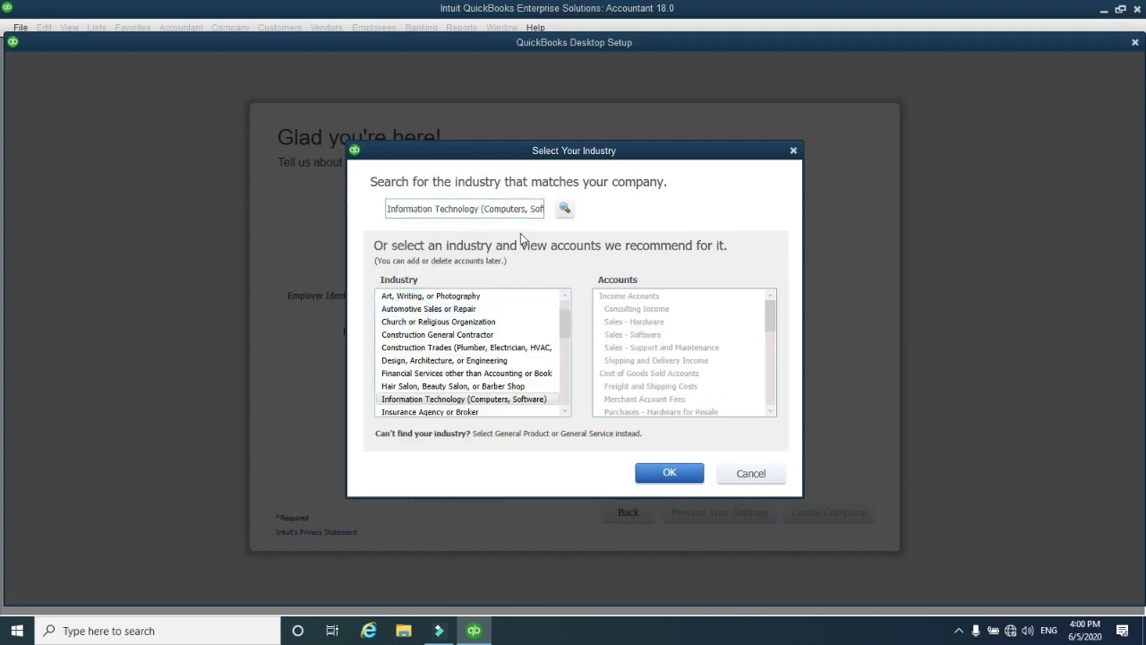
scroll(427, 307, down, 4)
scroll(428, 307, up, 2)
scroll(427, 307, up, 3)
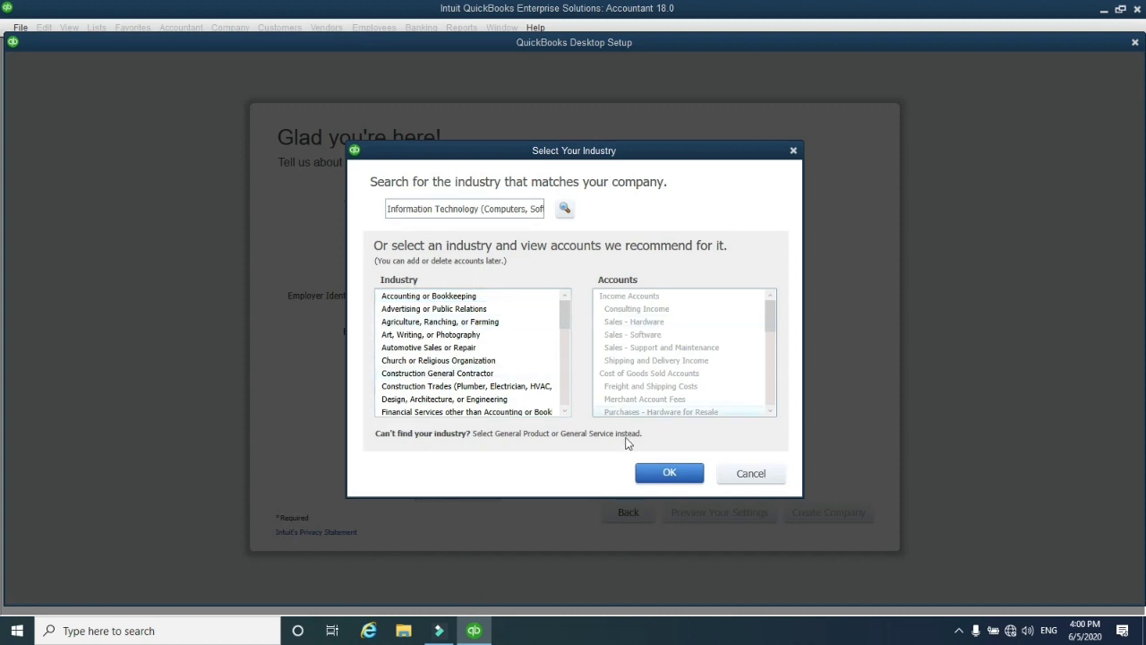
click(674, 473)
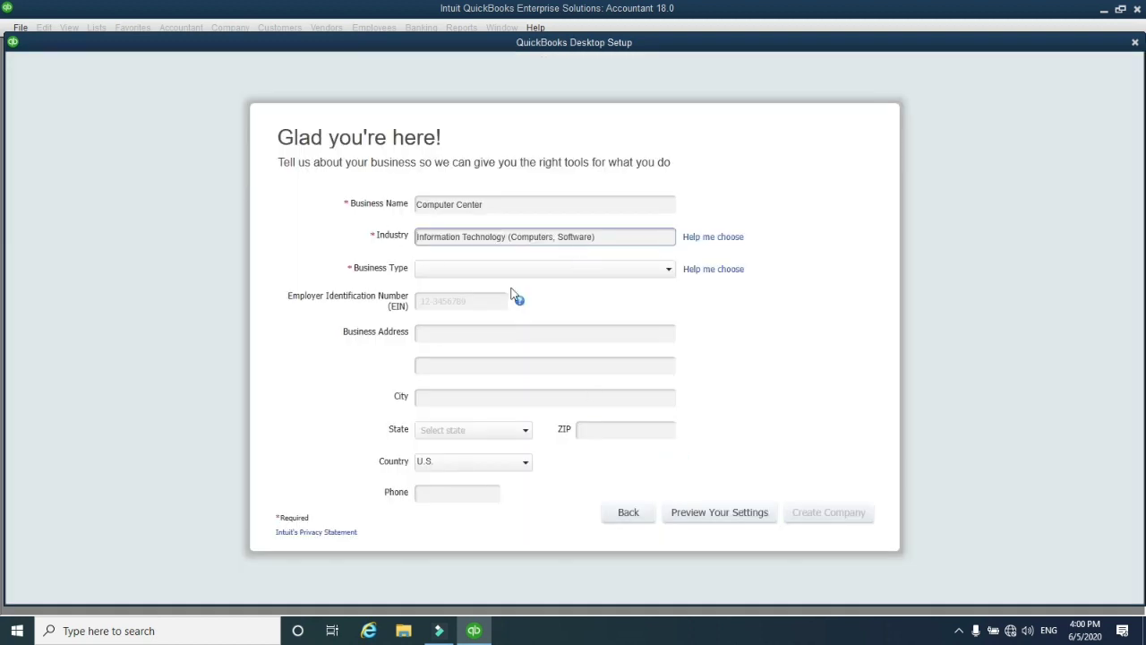
Choose Sole Proprietorship as the business type through Help me choose
click(707, 272)
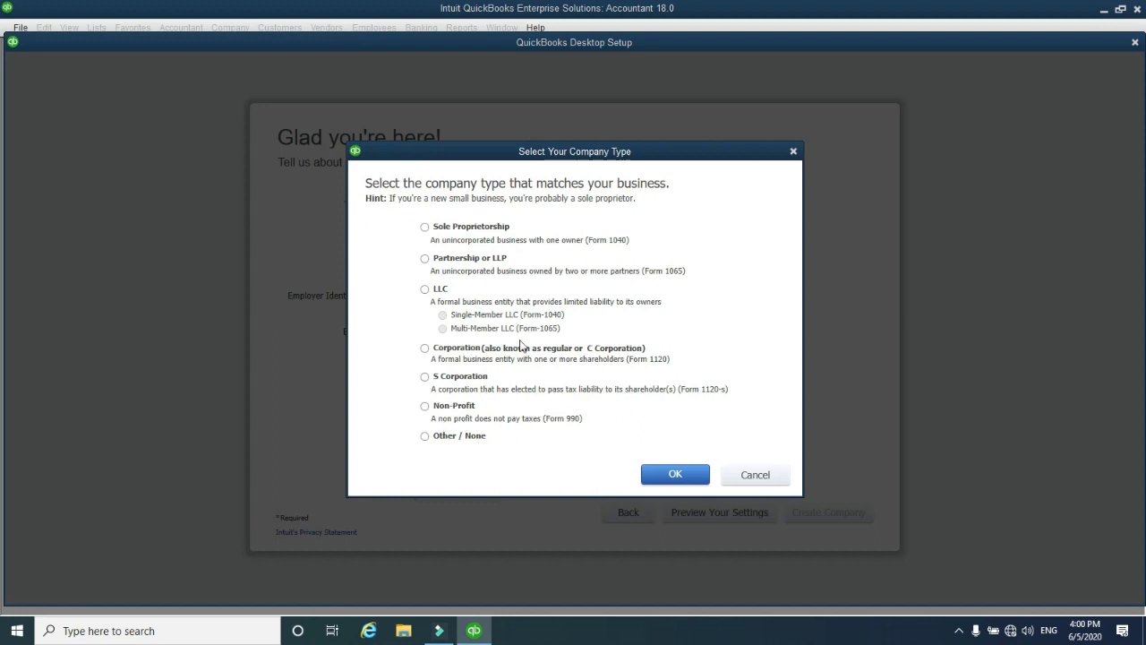
click(453, 229)
click(684, 476)
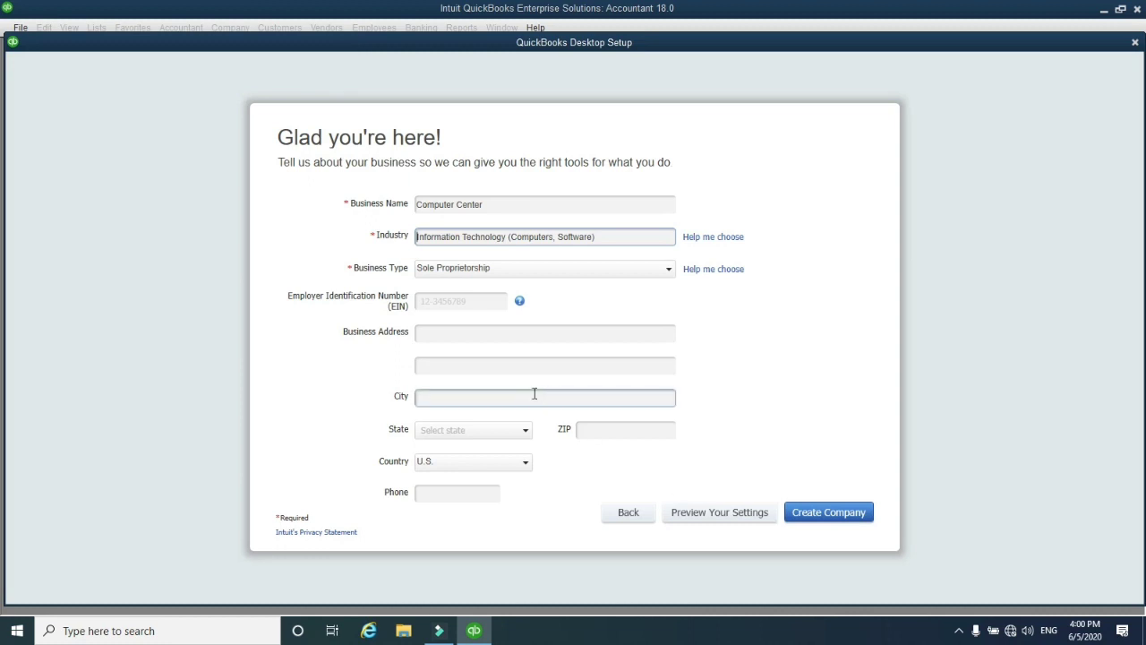
click(439, 332)
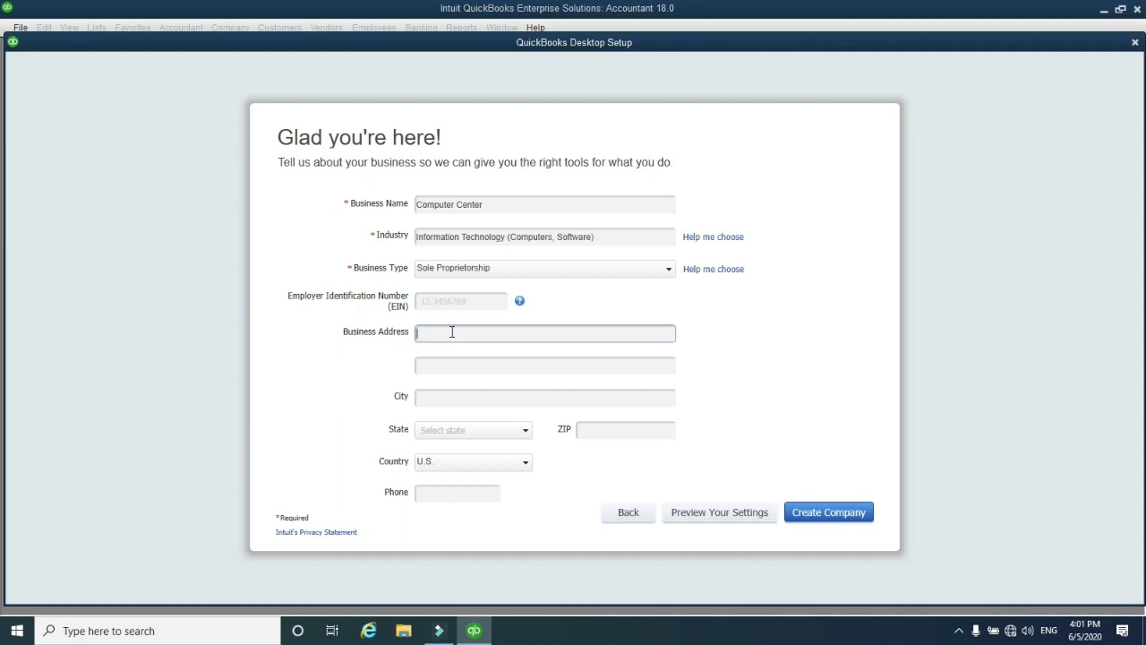
Fill in the business city, passing through the address and ZIP fields
click(431, 367)
click(438, 397)
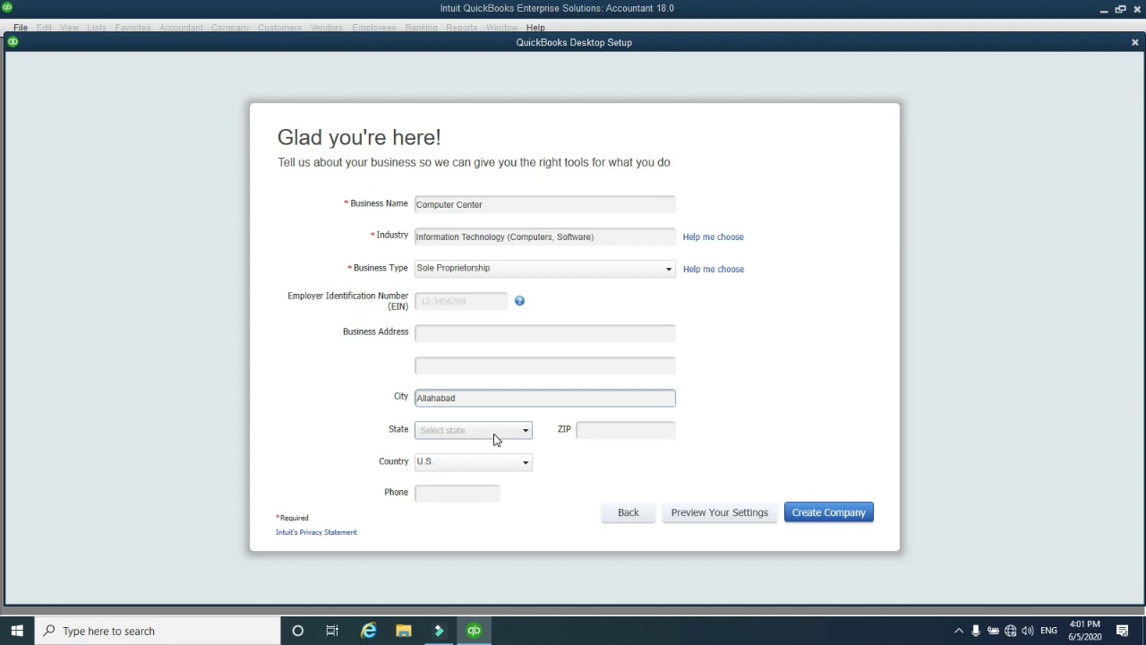
click(592, 433)
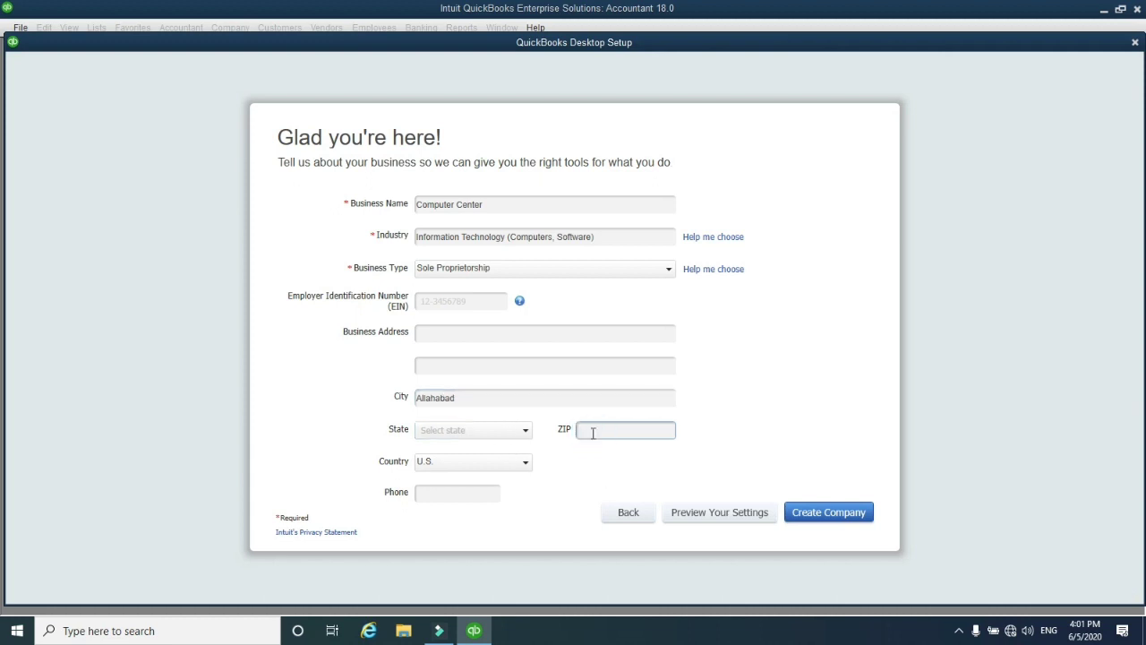
Change the business country from U.S. to Other
click(438, 461)
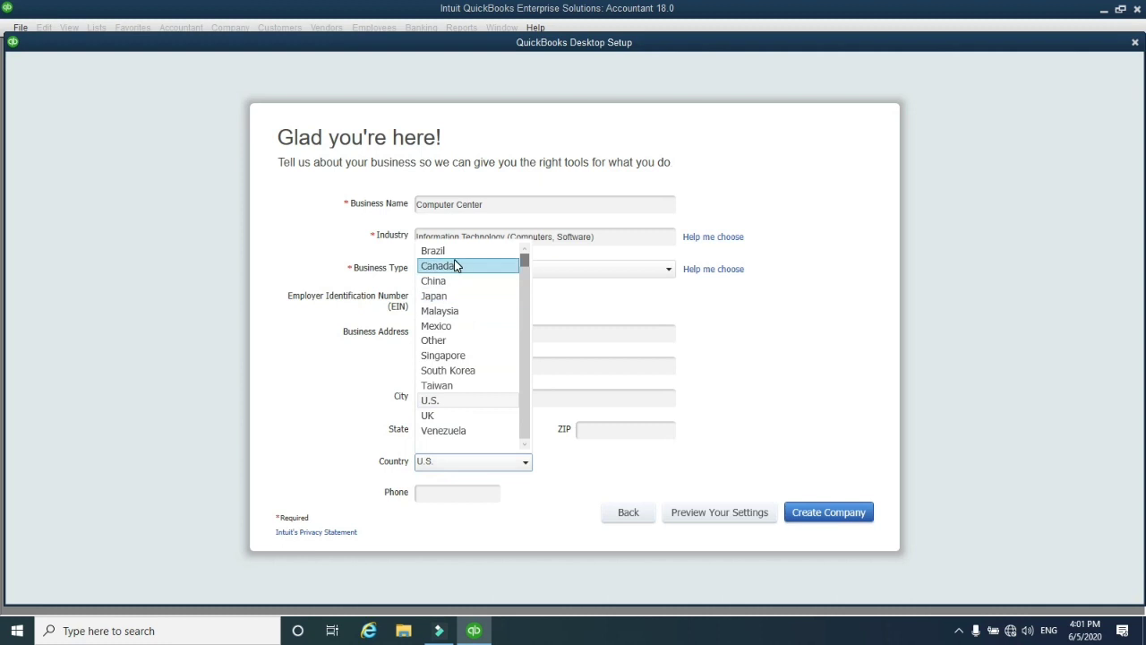
scroll(457, 266, up, 1)
scroll(457, 266, down, 1)
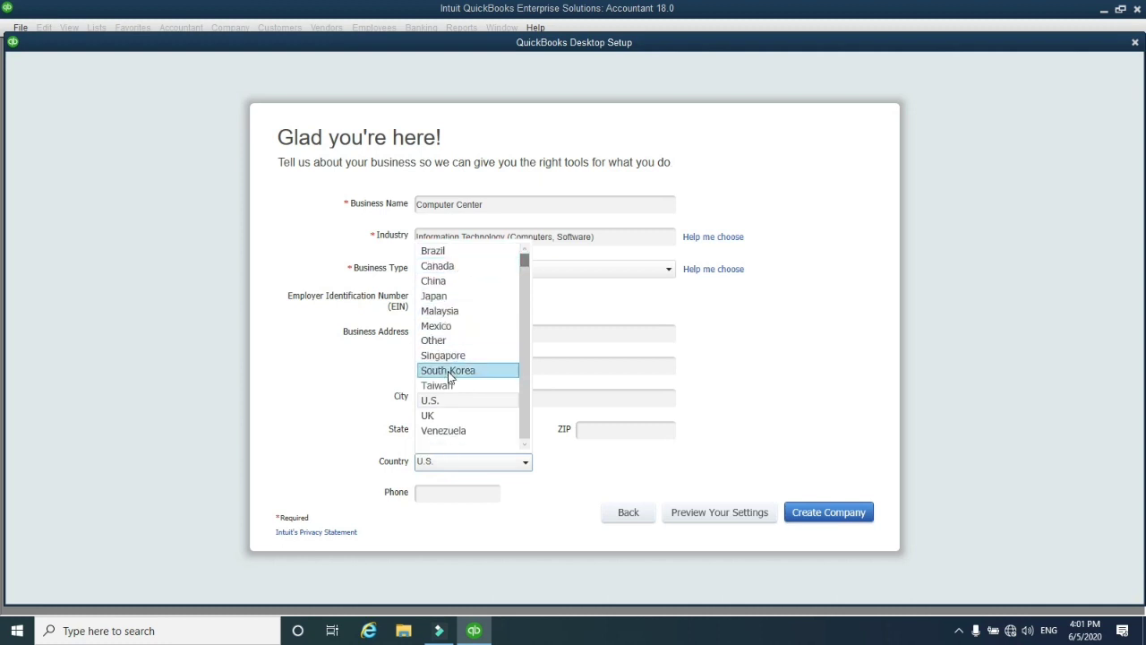
scroll(433, 426, up, 1)
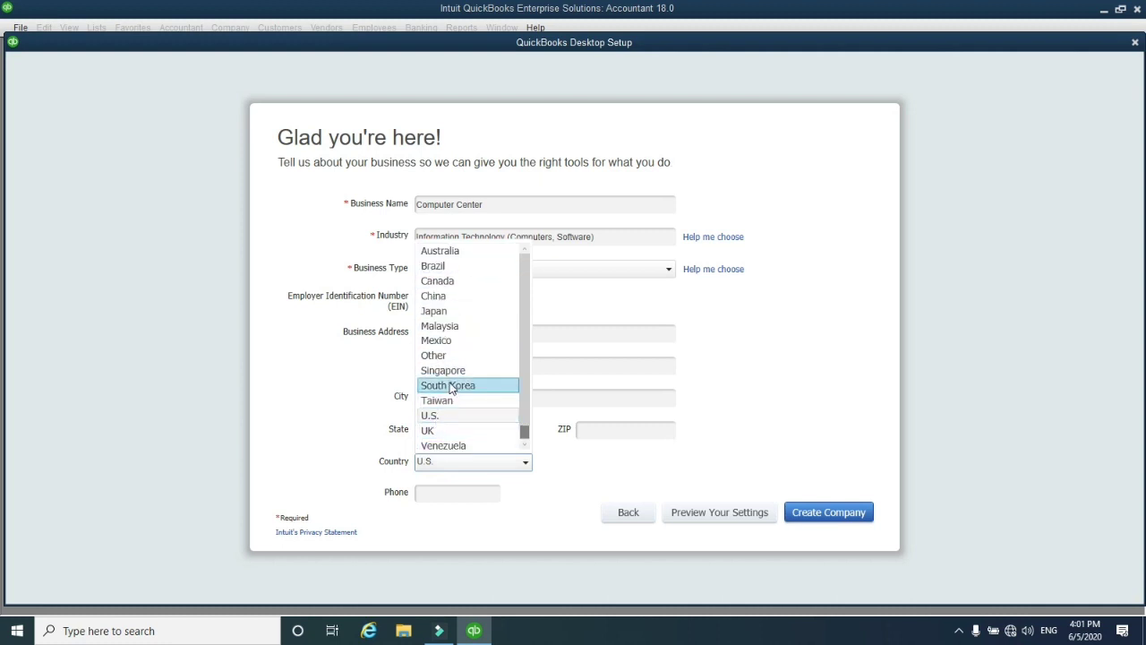
scroll(451, 387, down, 1)
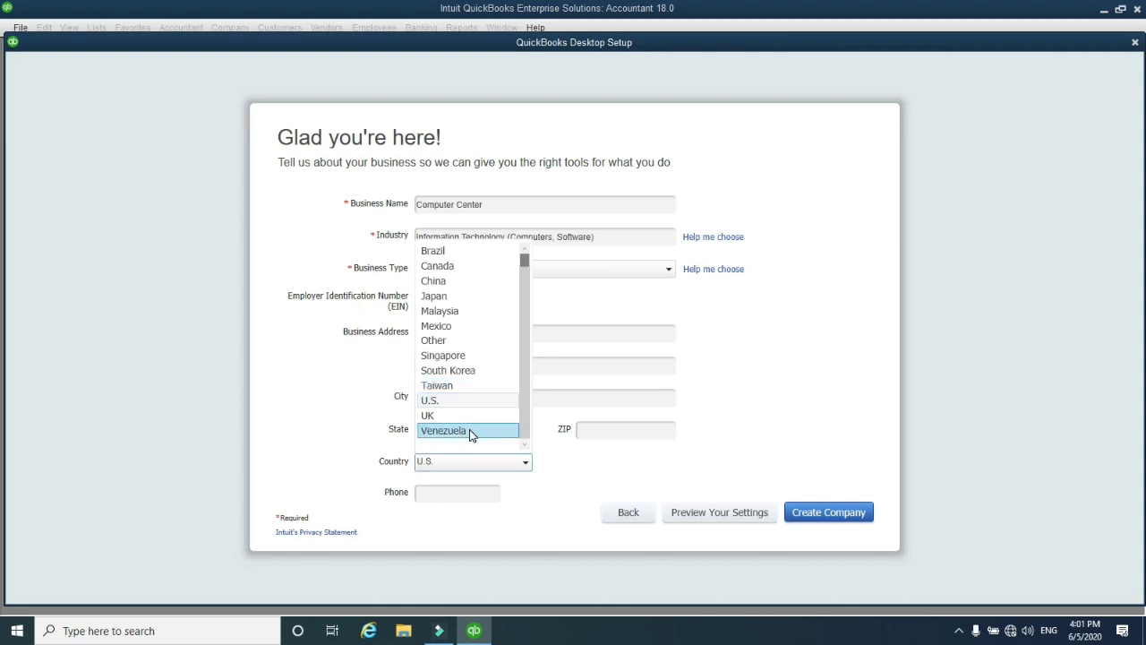
scroll(465, 395, up, 1)
scroll(463, 390, down, 1)
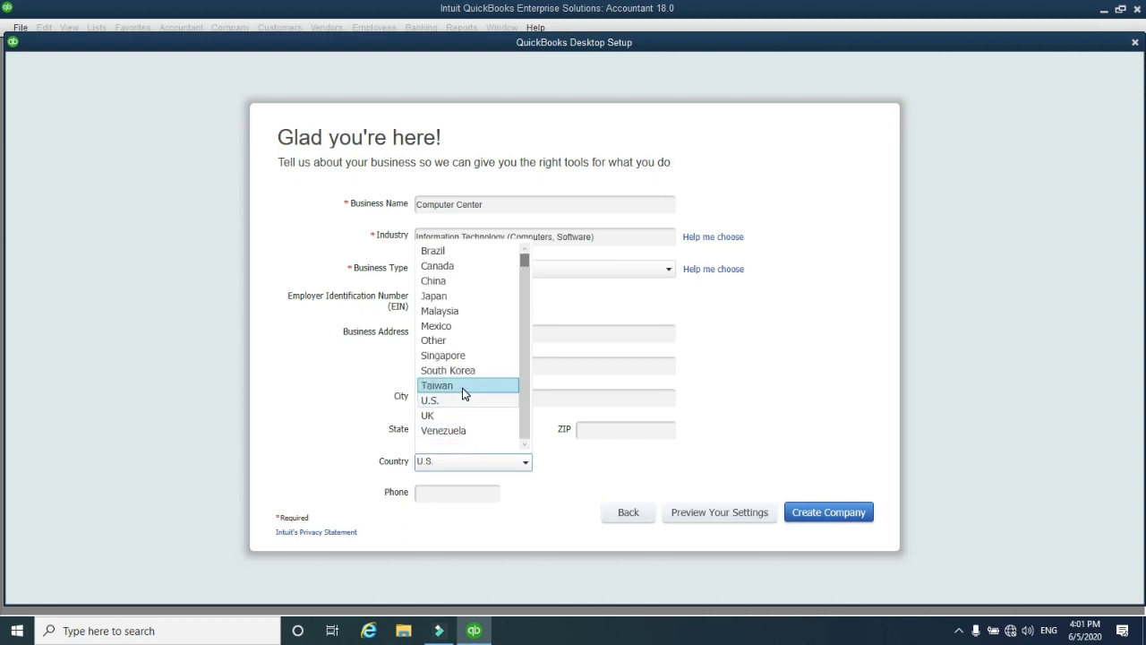
drag(523, 308, 524, 350)
scroll(477, 370, up, 1)
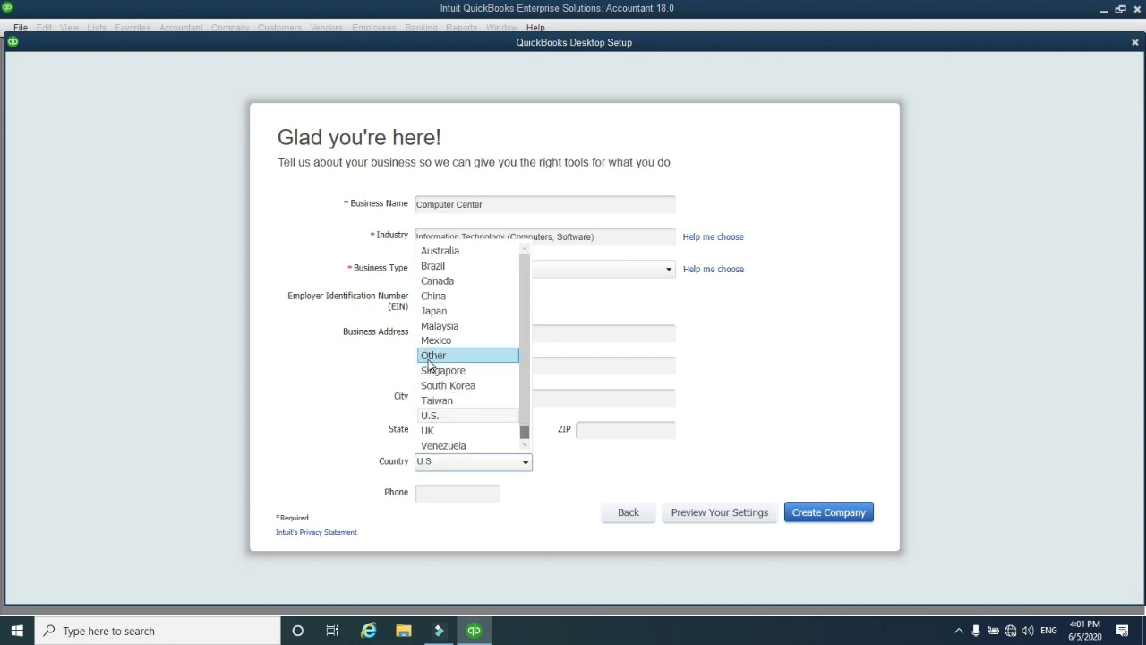
click(455, 356)
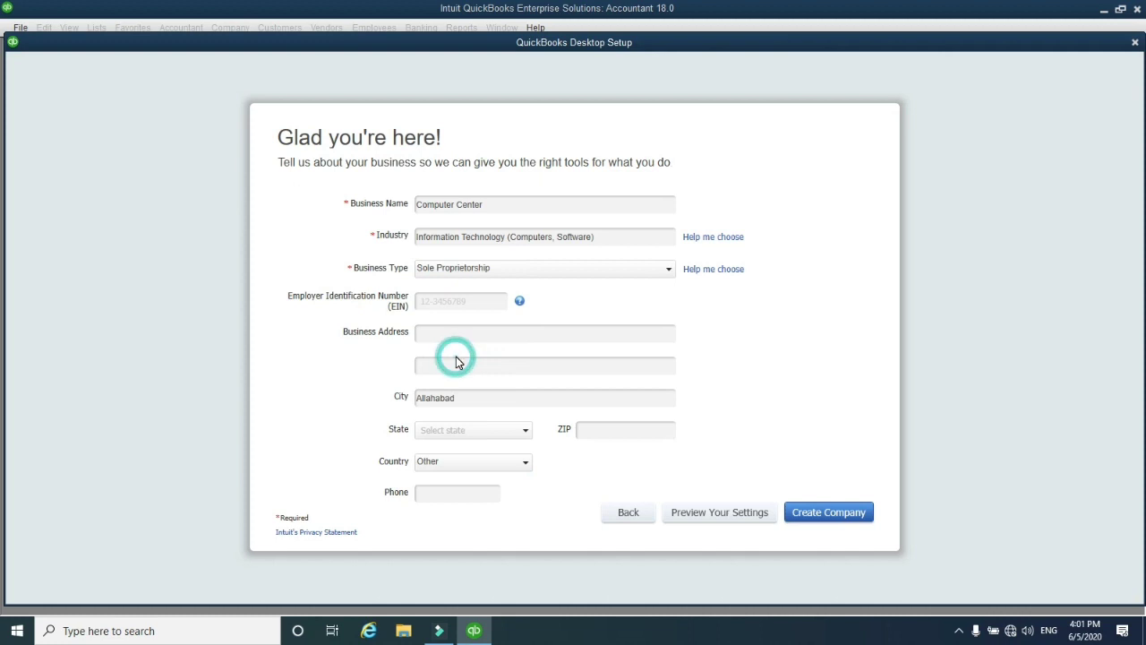
click(441, 493)
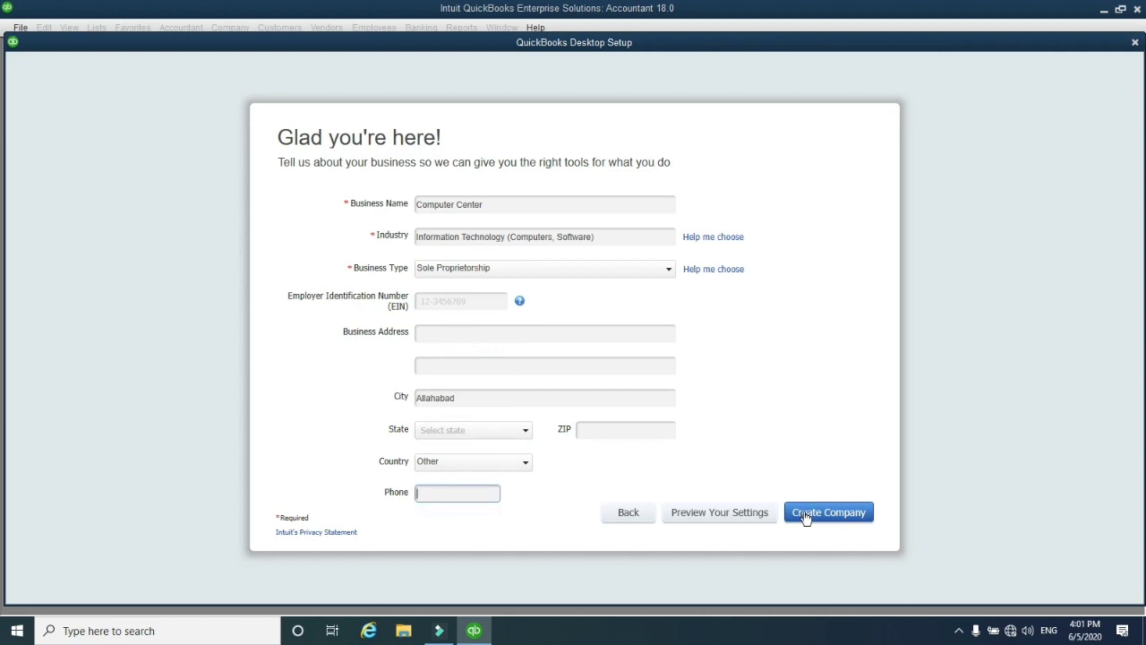
click(723, 515)
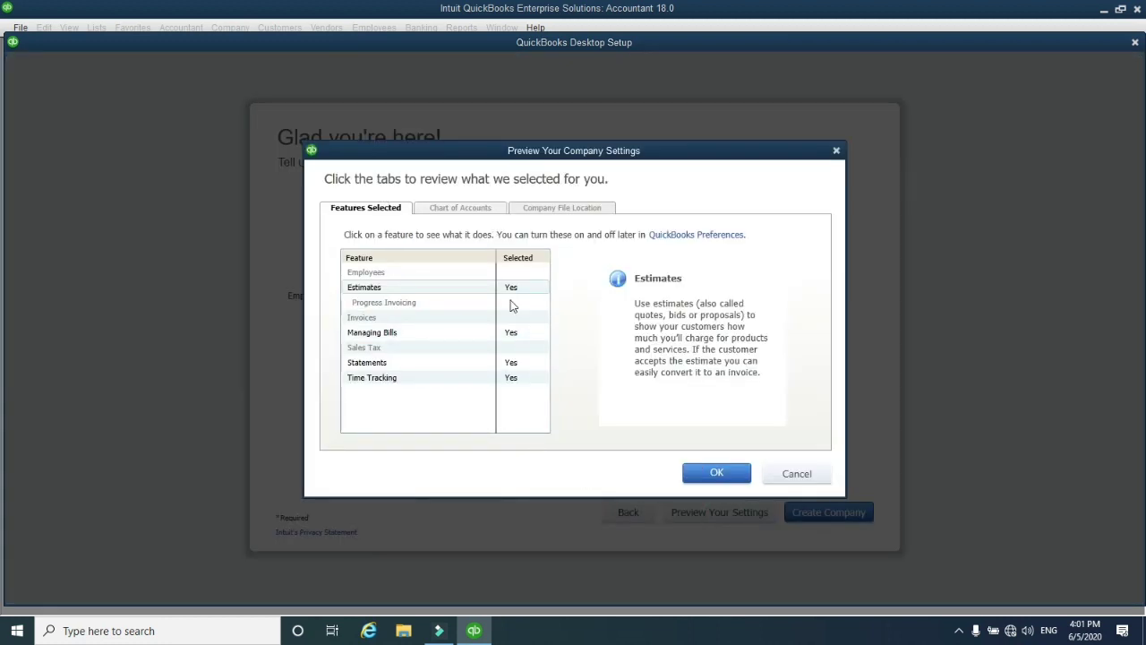
click(575, 209)
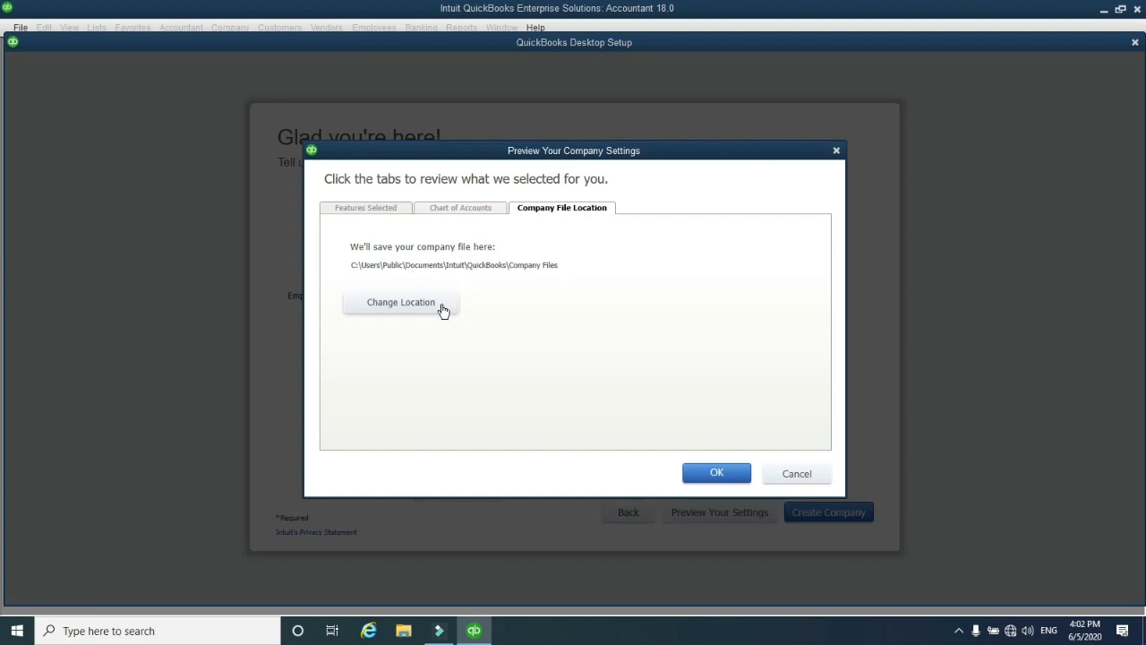
click(461, 211)
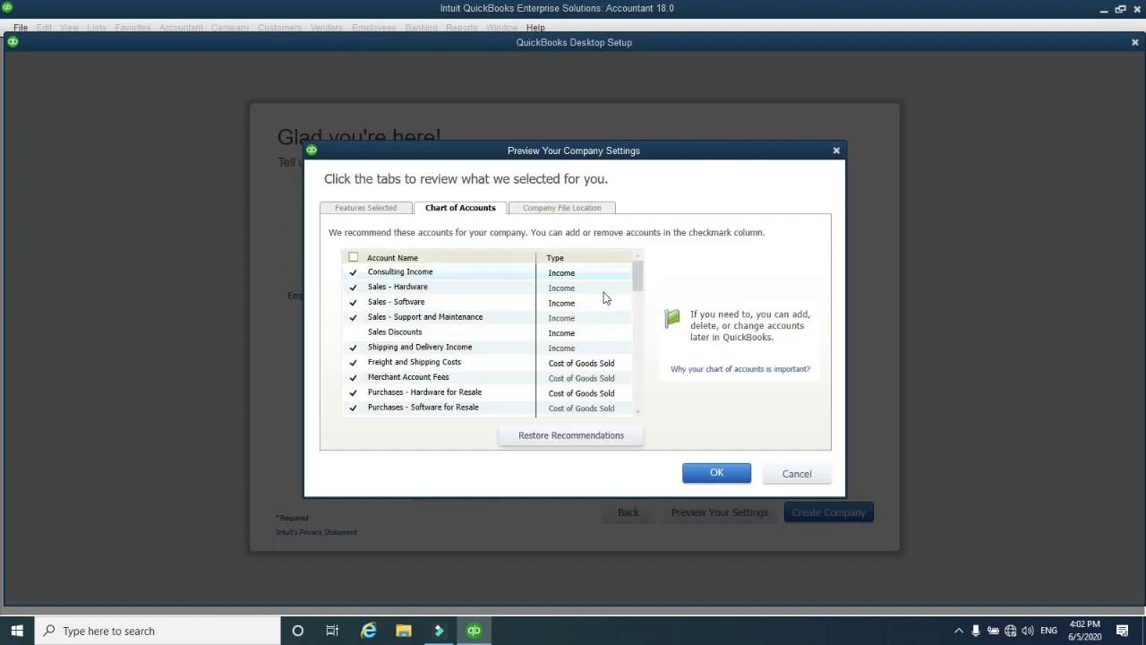
click(366, 208)
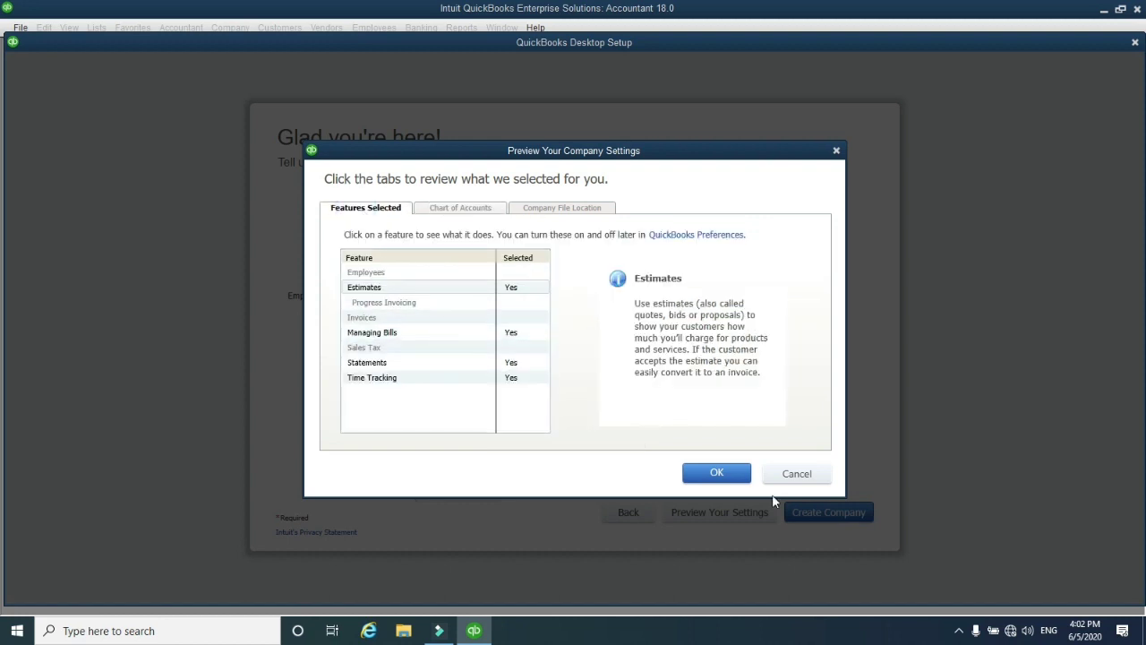
click(731, 476)
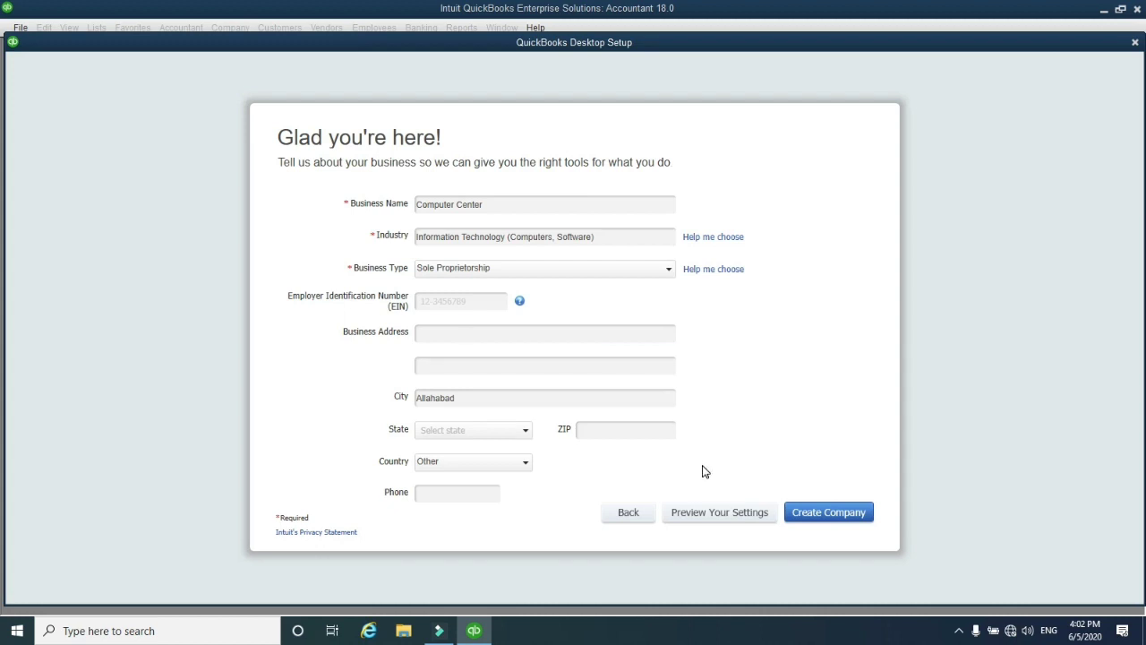
Create the Computer Center company file with Create Company
click(806, 518)
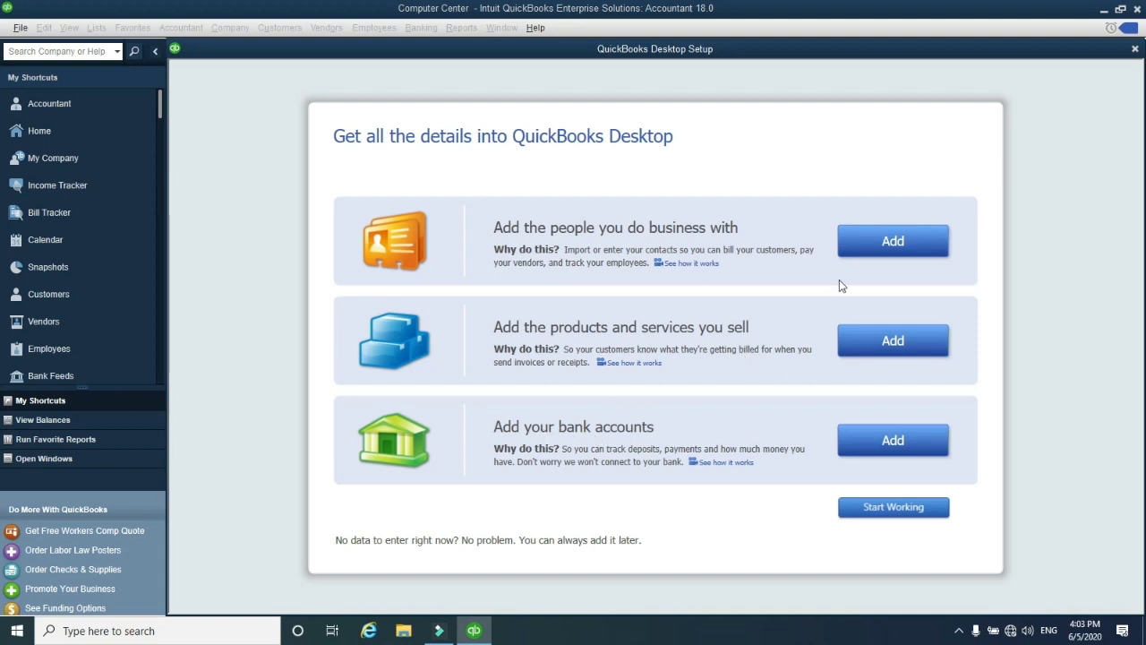
click(879, 255)
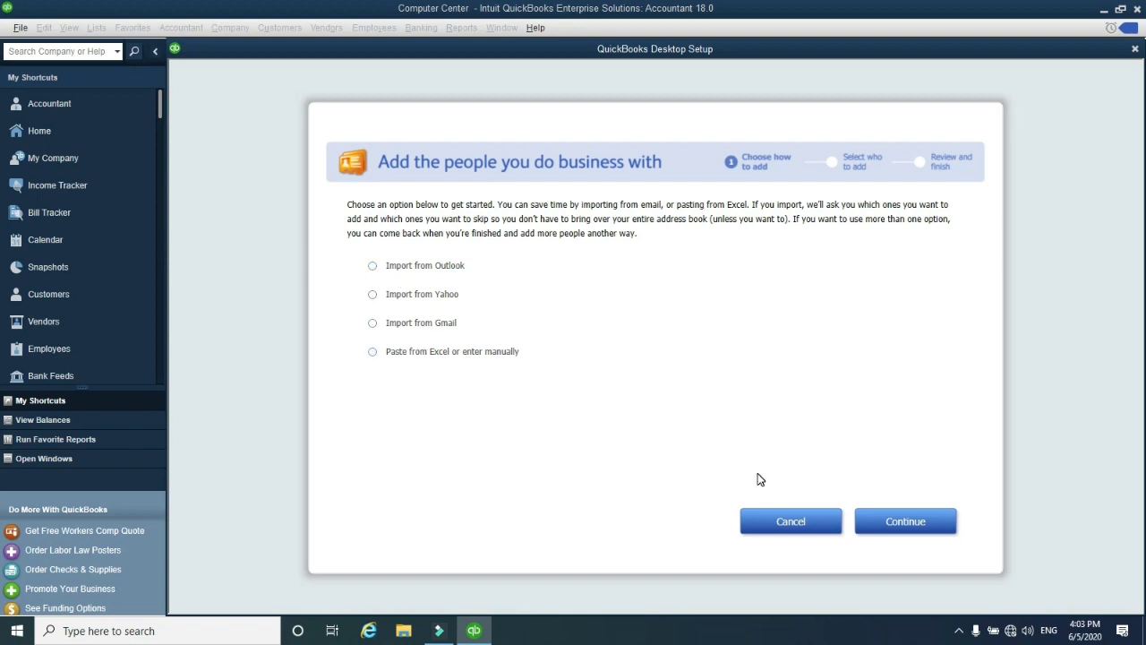
click(772, 520)
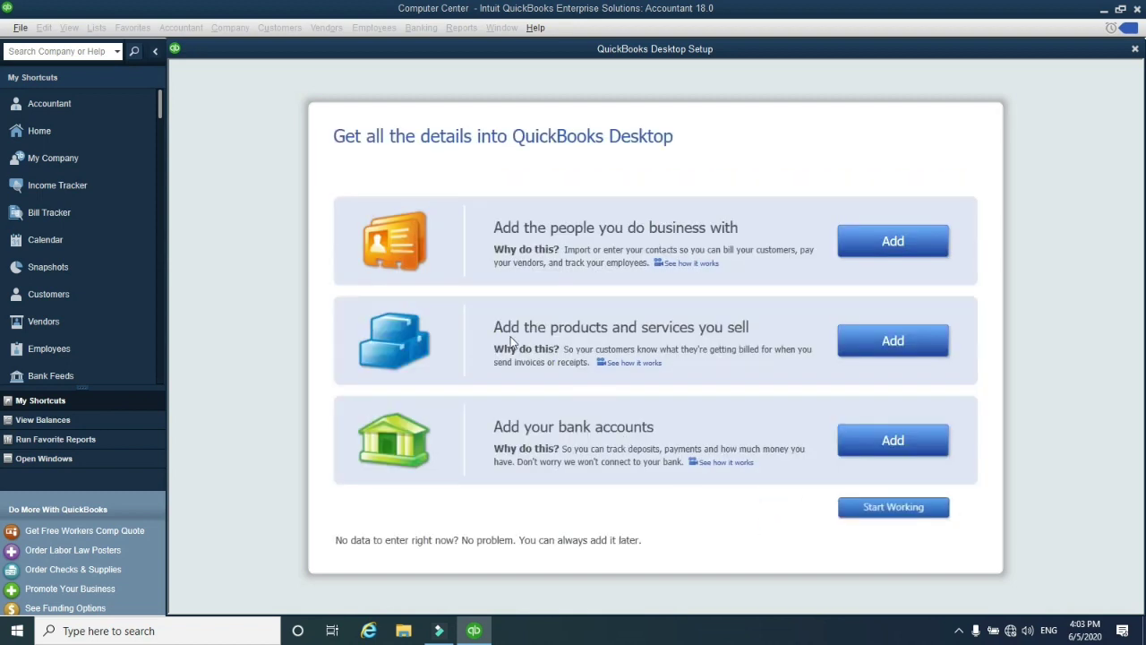
click(872, 349)
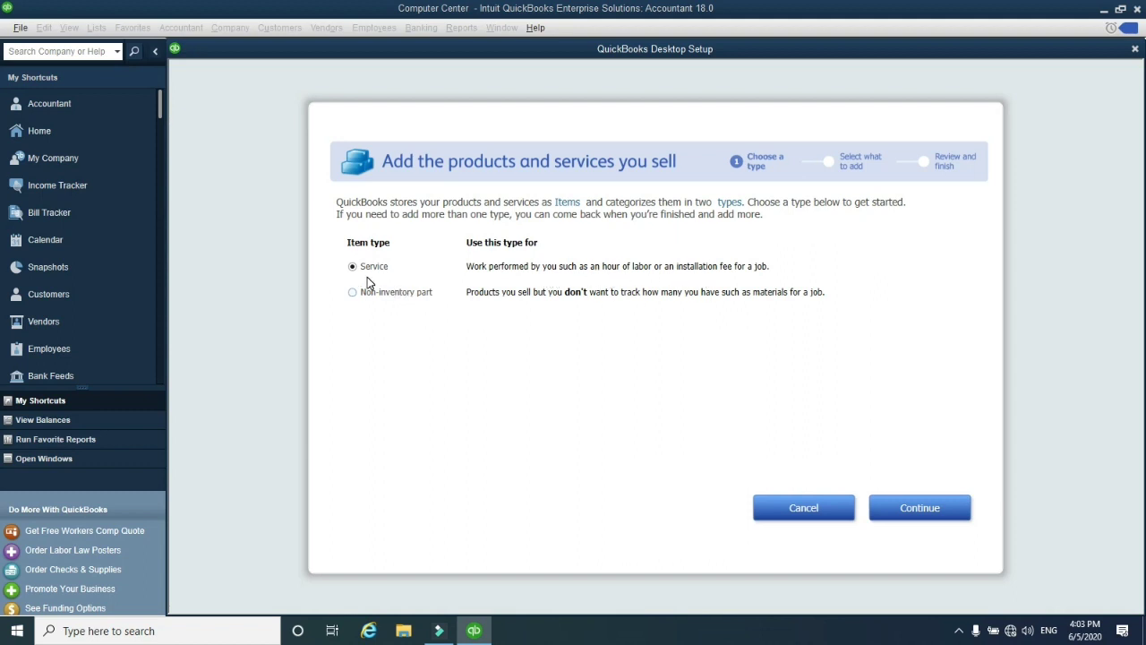
click(395, 299)
click(378, 274)
click(778, 507)
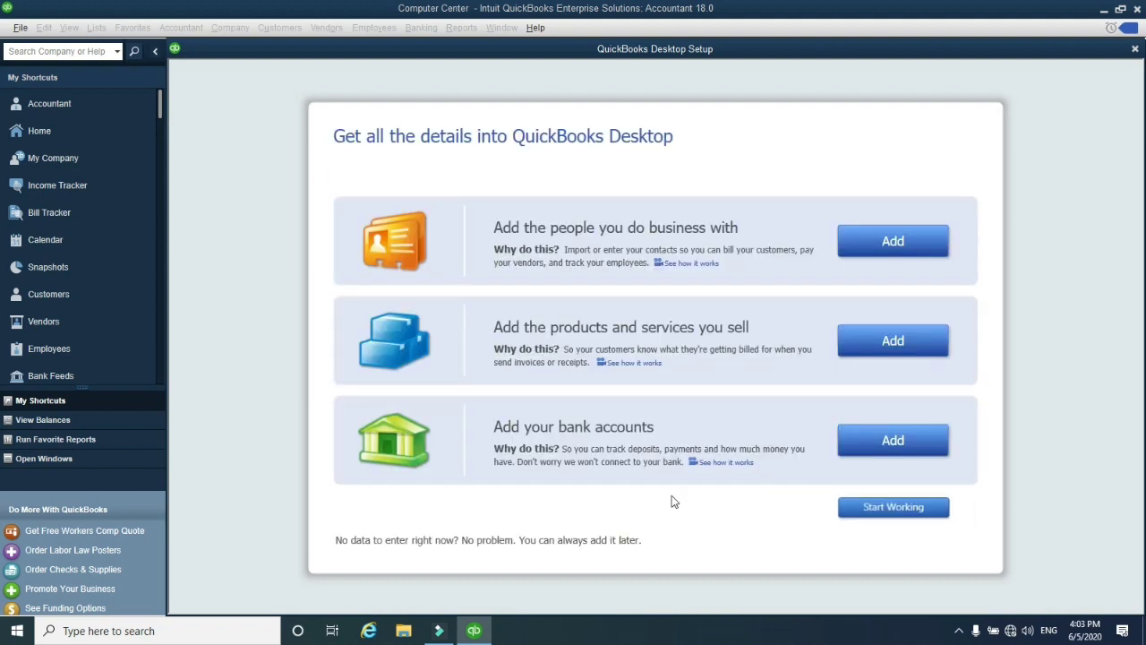
click(856, 447)
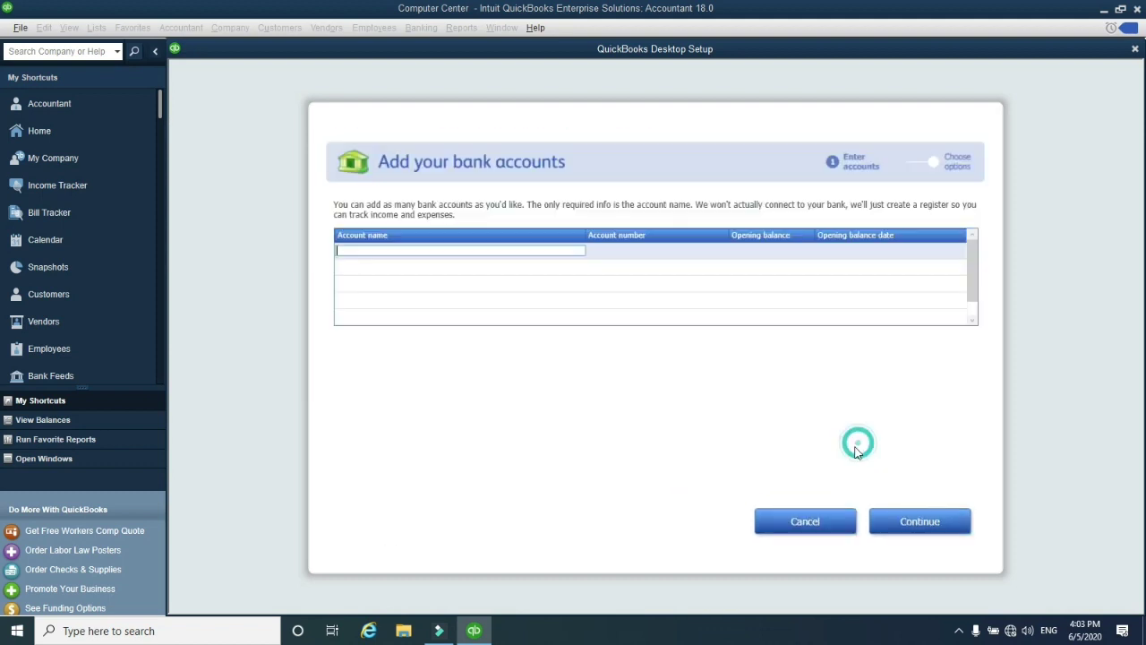
click(789, 515)
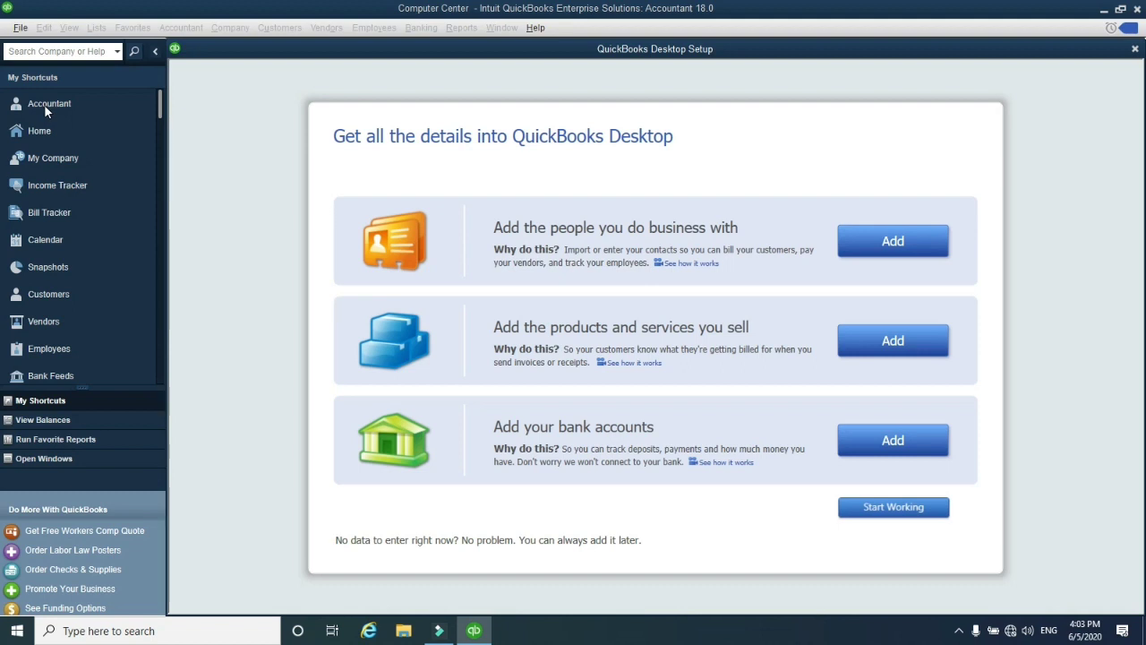
Close the Desktop Setup window and the New Feature Tour to reach the Home page
click(1134, 50)
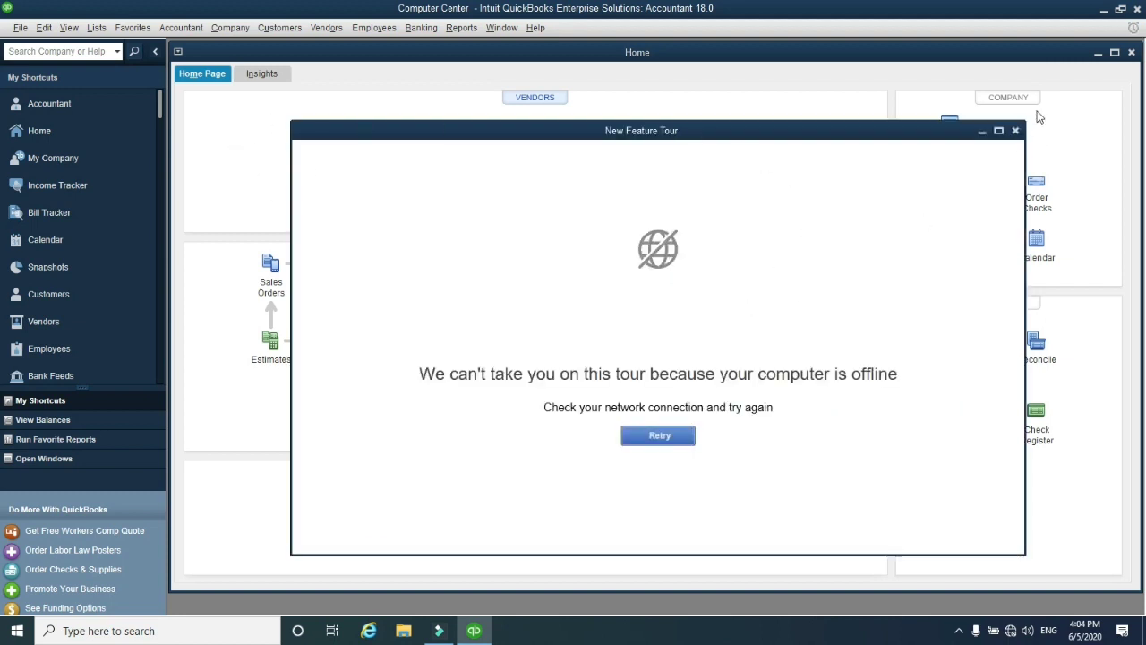
click(1015, 131)
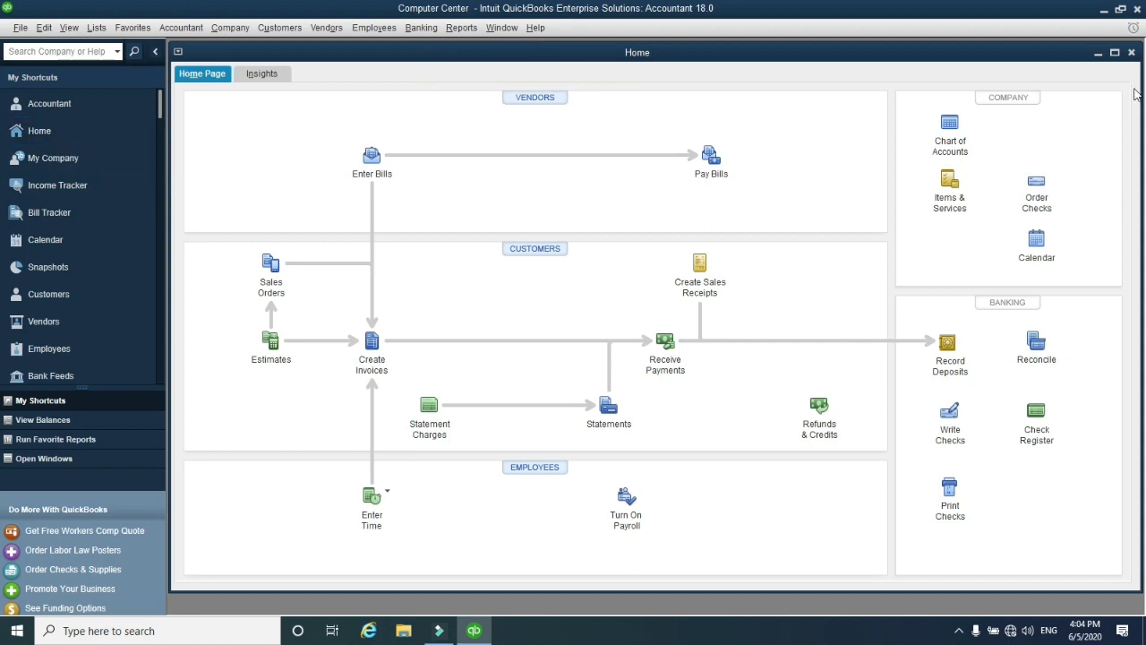
Close and reopen the Home page, then close the Computer Center company from the File menu
click(1132, 53)
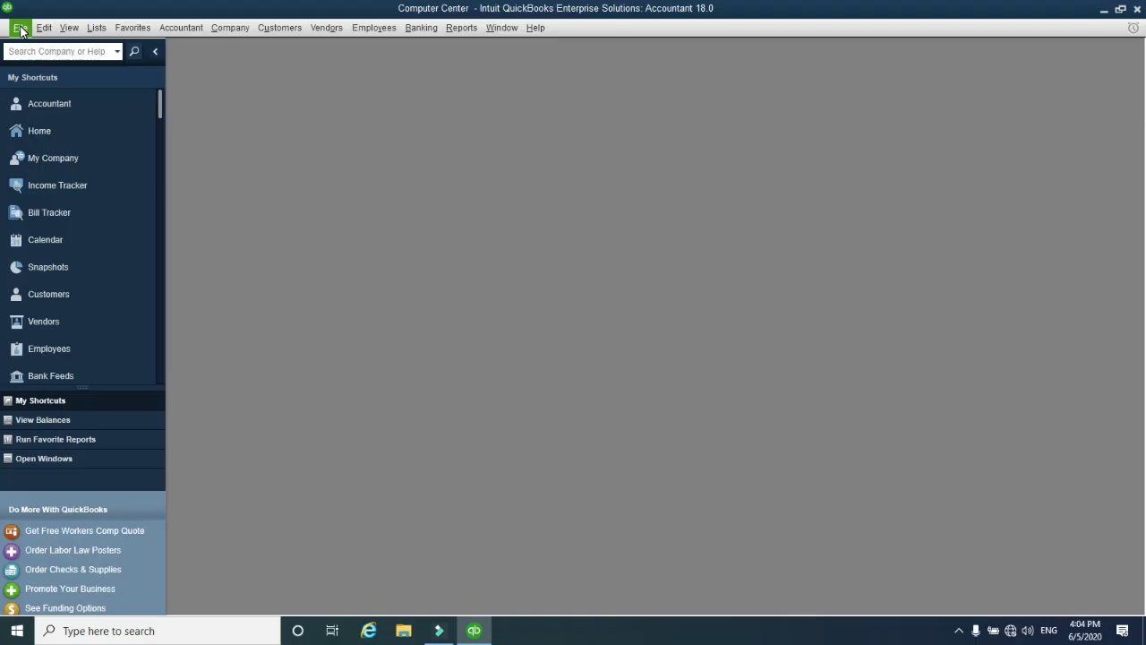
click(20, 27)
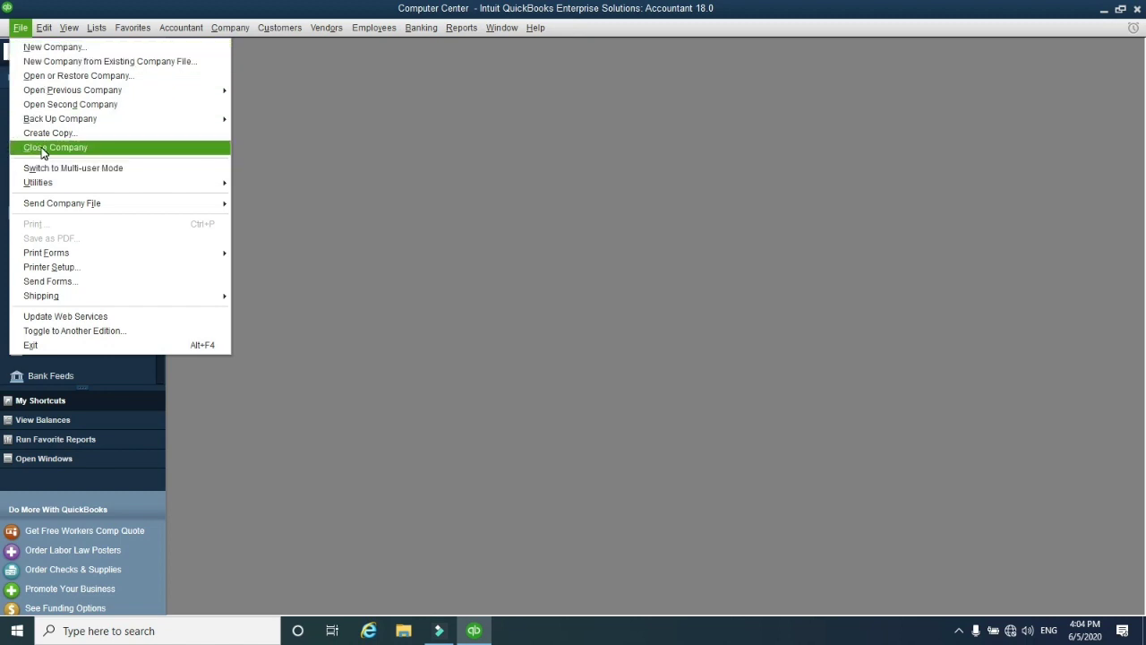
mouse_move(39, 34)
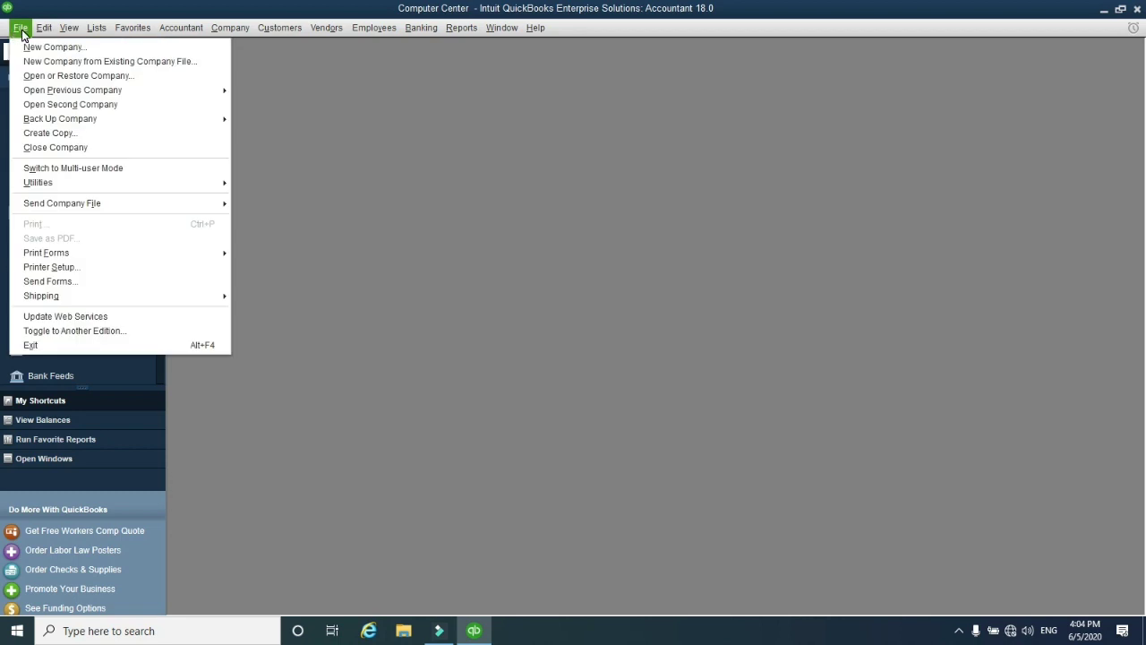
click(21, 30)
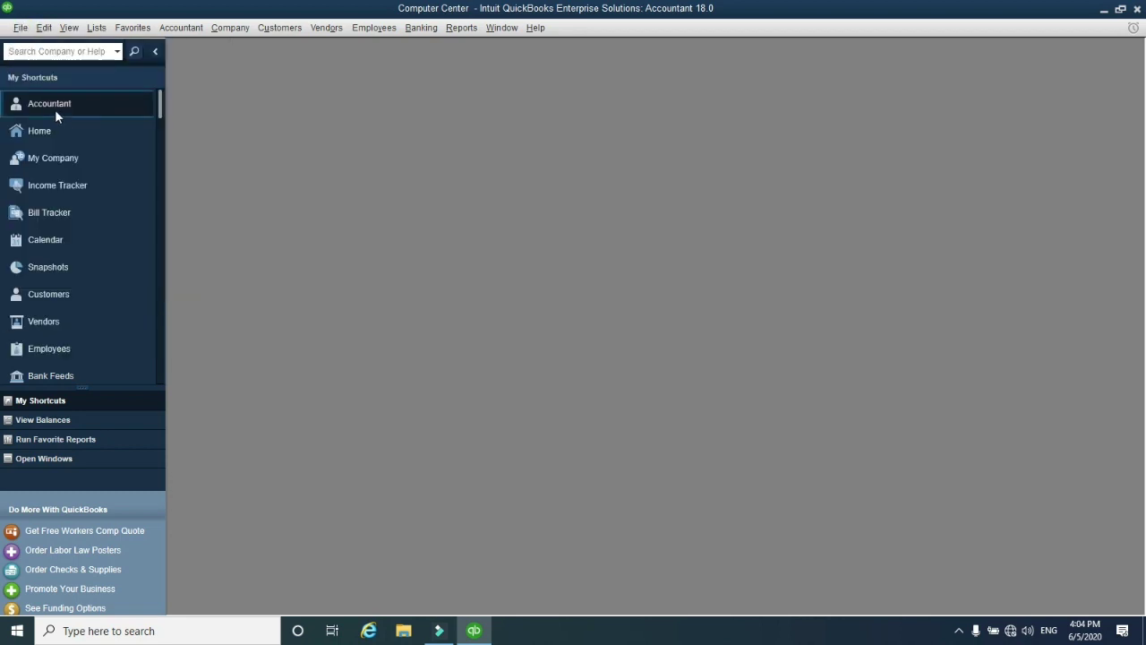
click(49, 131)
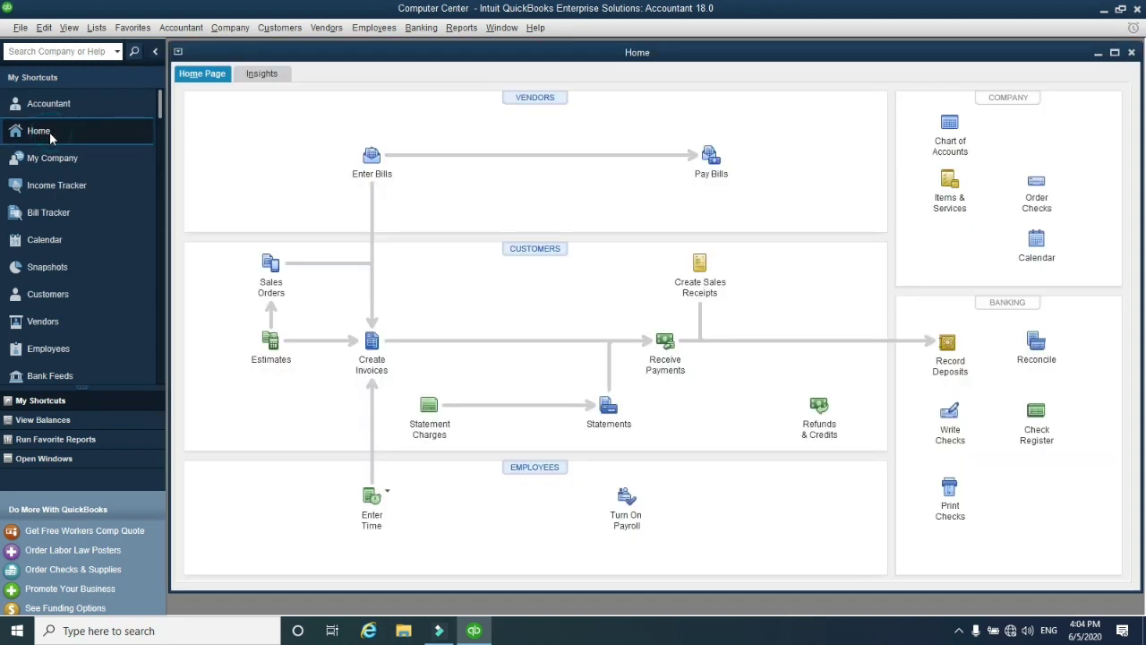
click(20, 28)
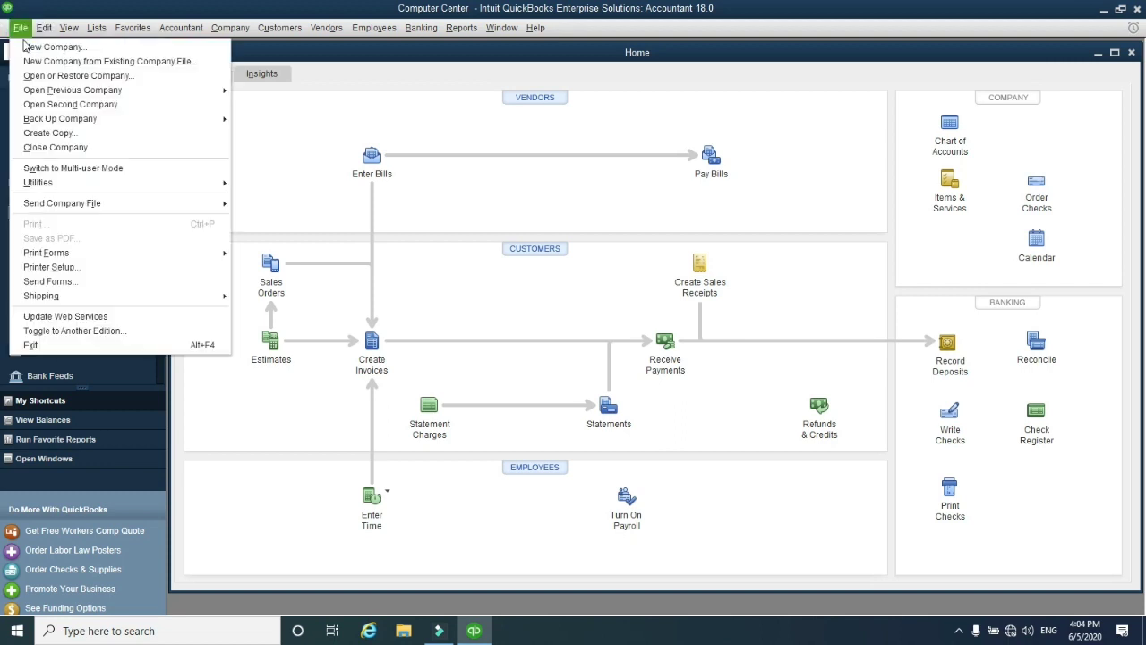
click(45, 151)
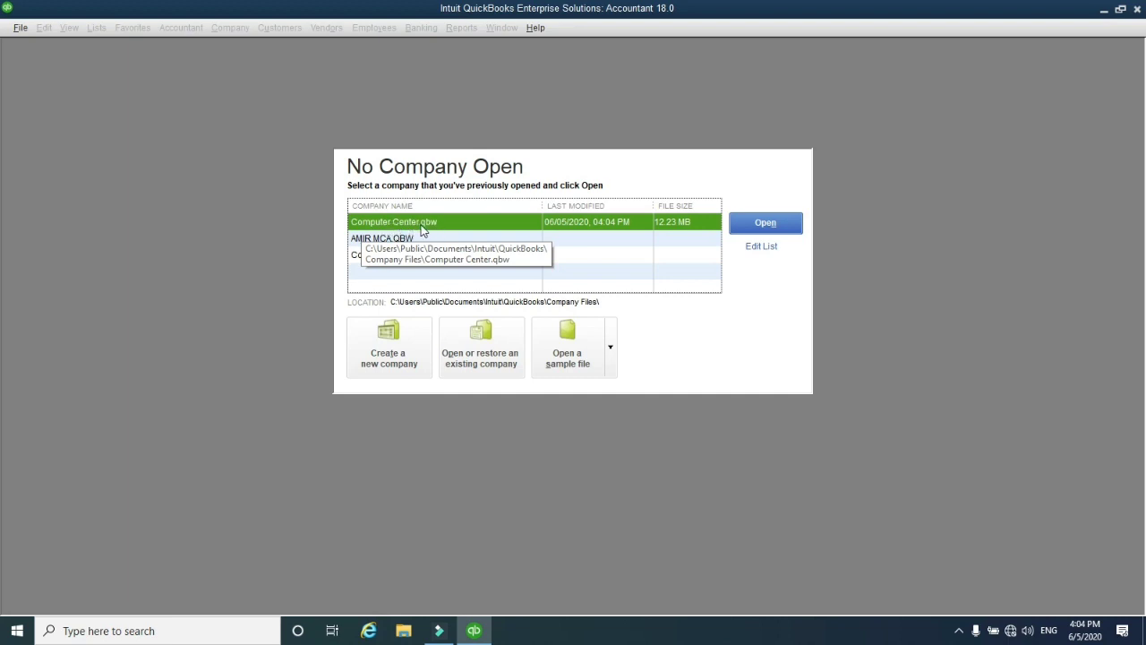
Reopen Computer Center, decline the External Accountant user, and close the Accountant Center
click(757, 228)
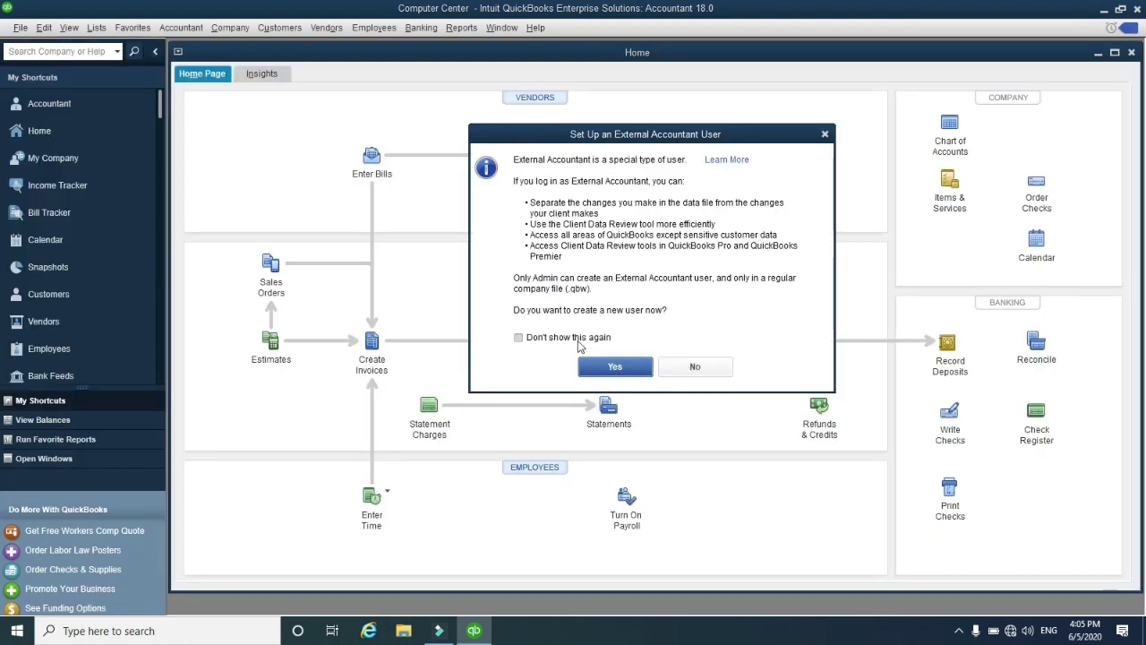
click(695, 367)
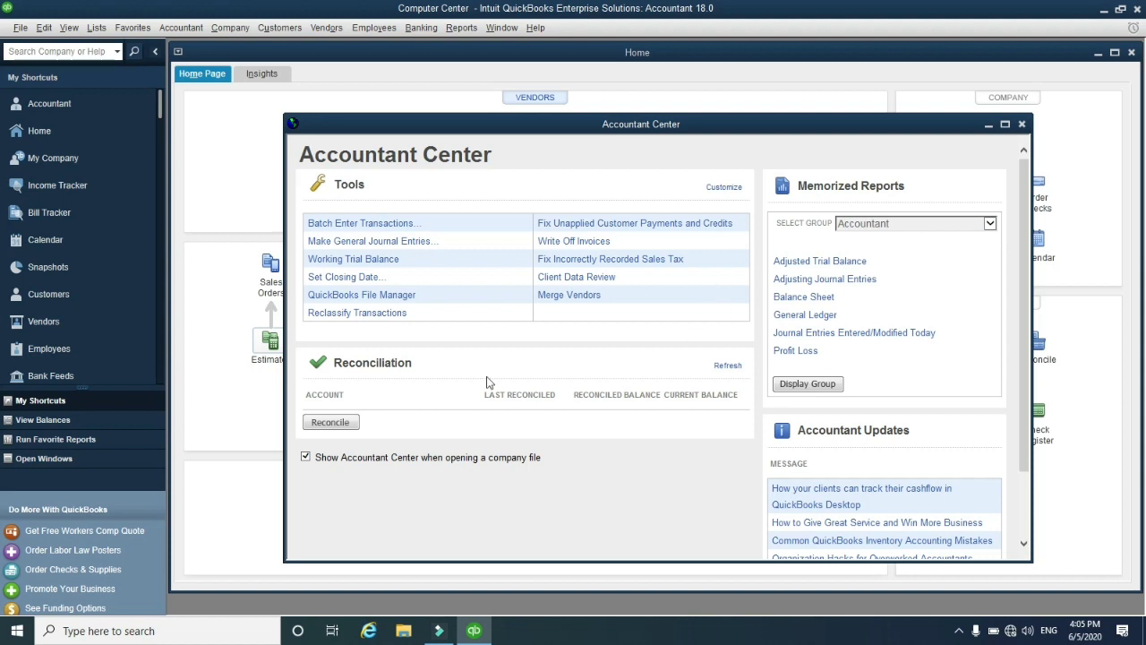
click(1023, 125)
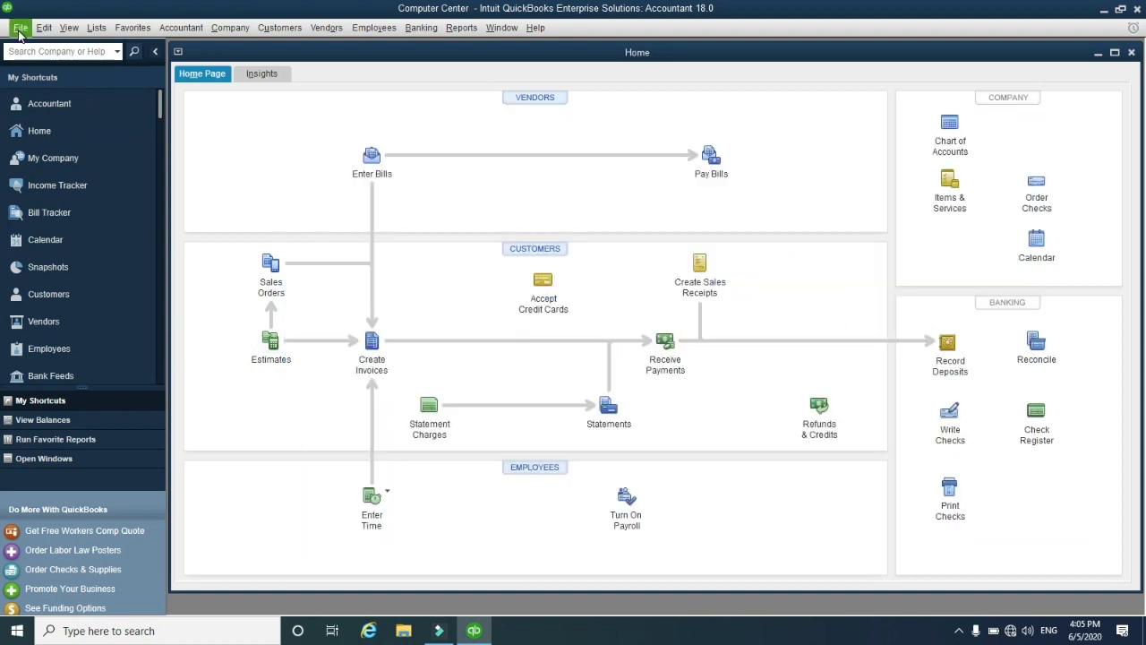
Close the Computer Center company file from the File menu
click(20, 28)
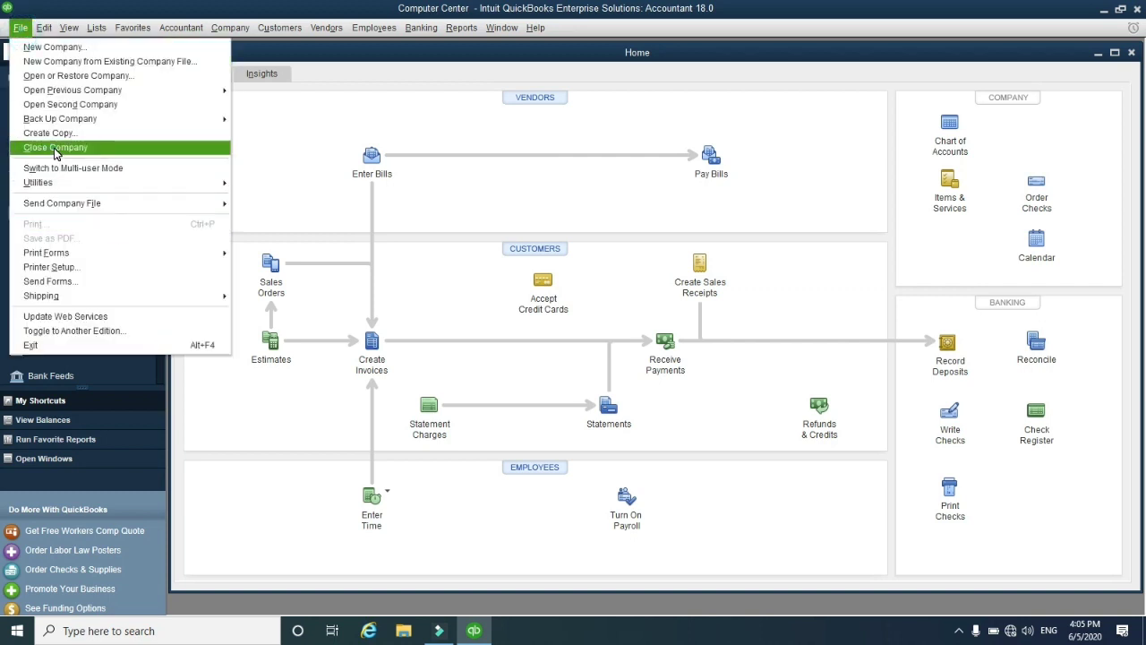
click(56, 148)
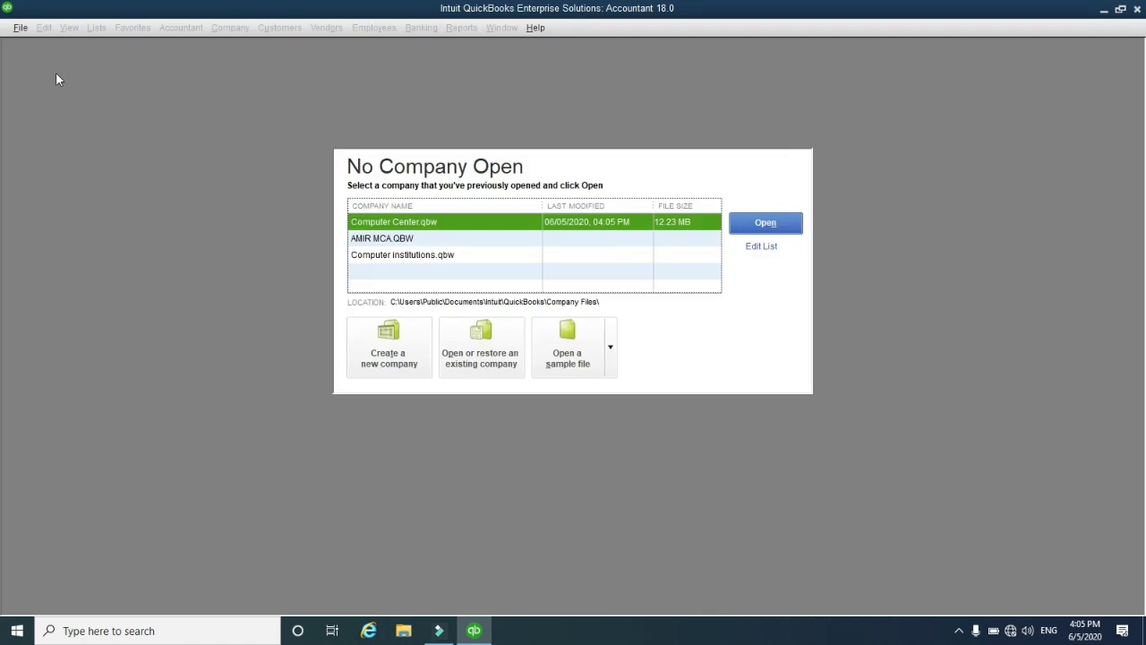
click(22, 30)
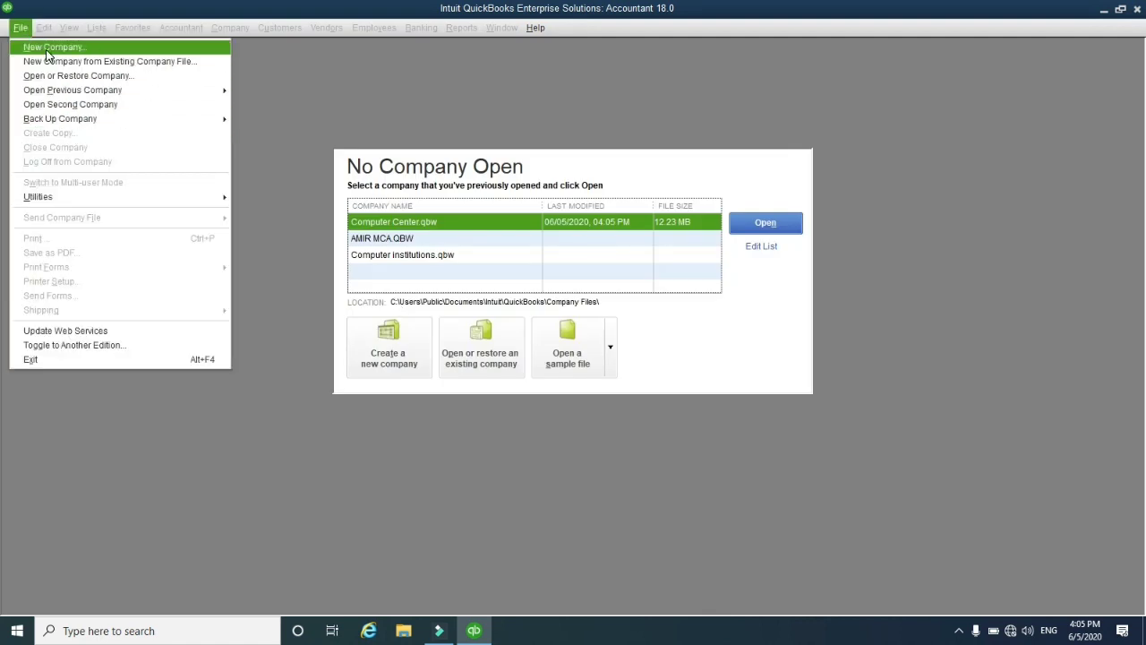
Begin a Detailed Start company setup with 'My New Computer Center' as company and legal name
click(45, 49)
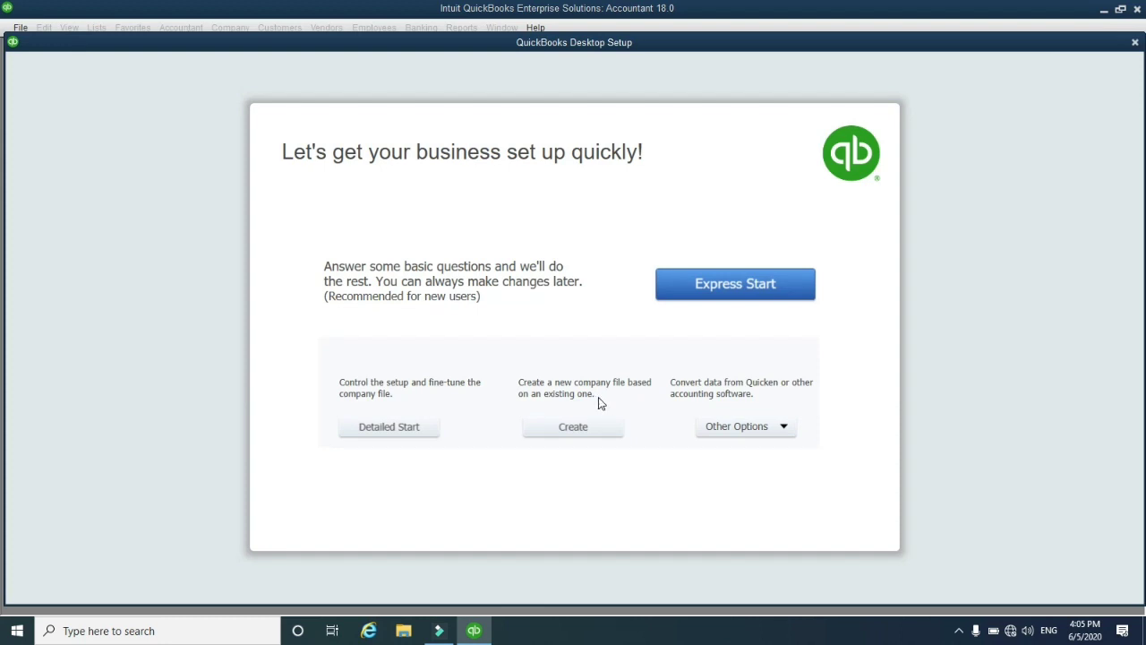
click(389, 429)
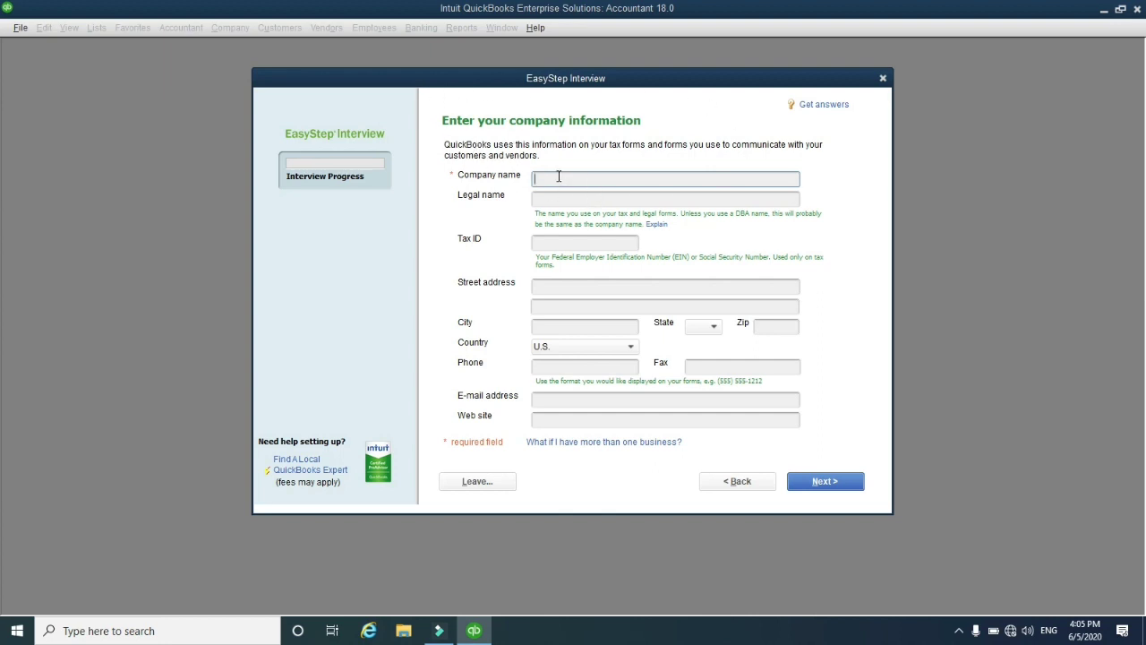
text(My New Computer Center)
click(554, 199)
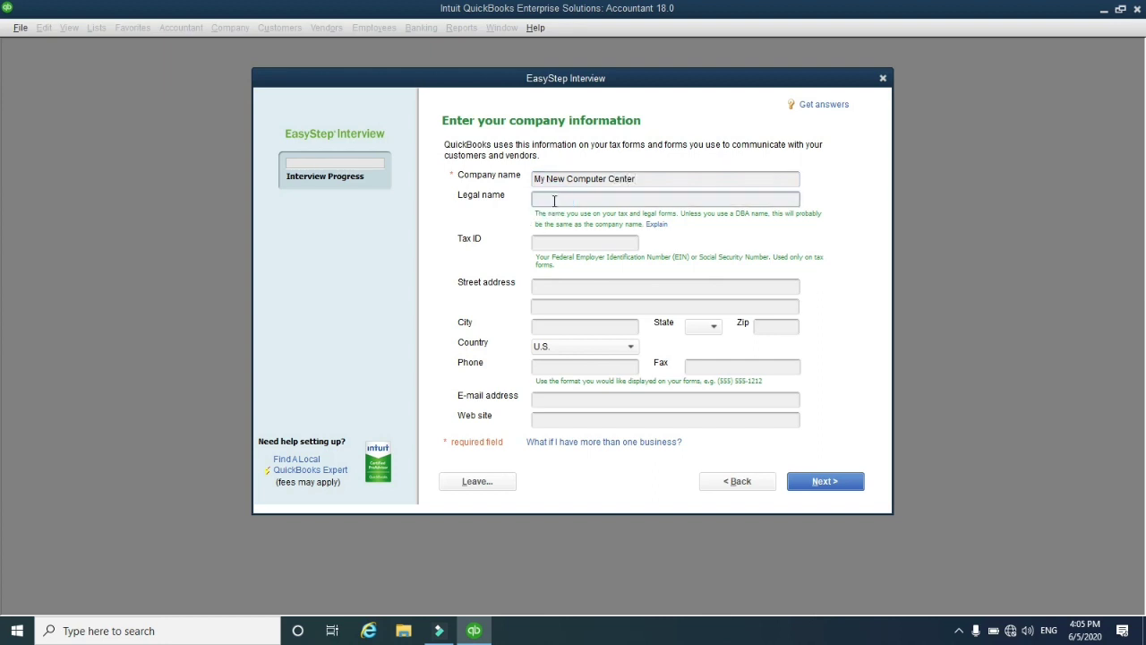
text(My New Computer Center)
Set the country to Other, fill in the company e-mail and web site, and continue
click(568, 287)
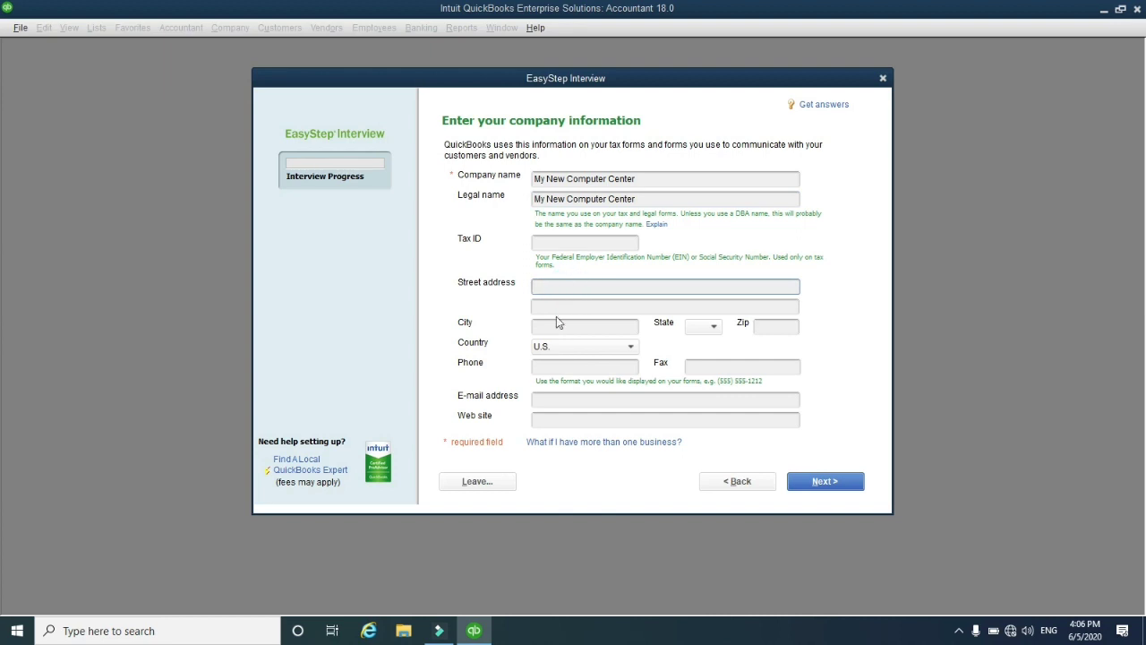
click(555, 310)
click(564, 328)
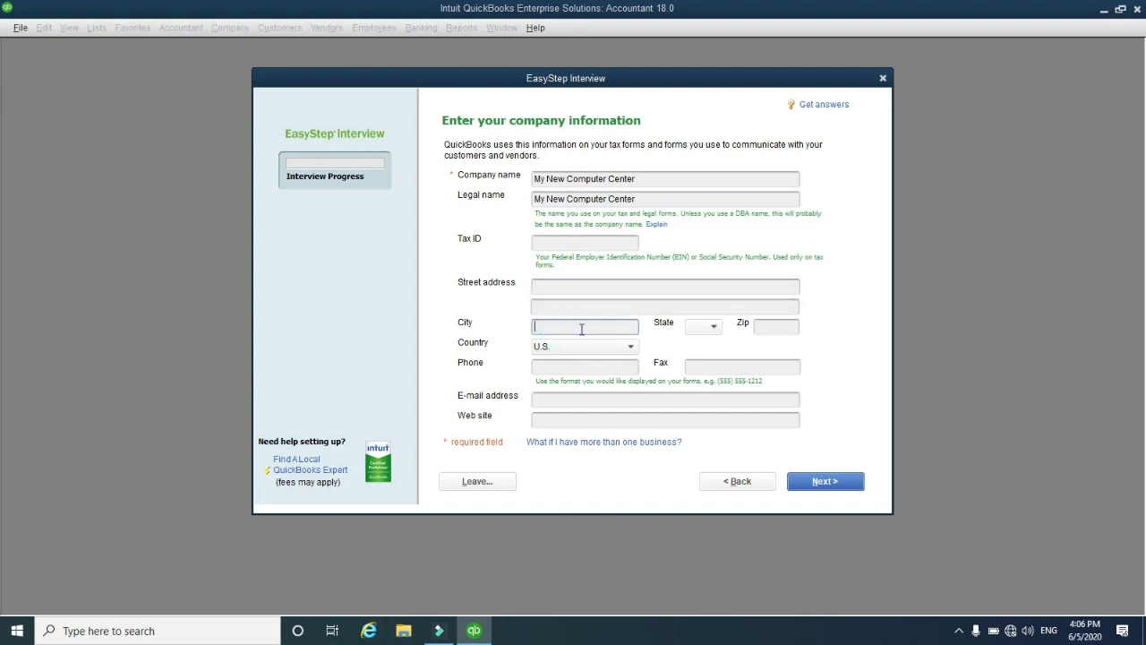
click(607, 348)
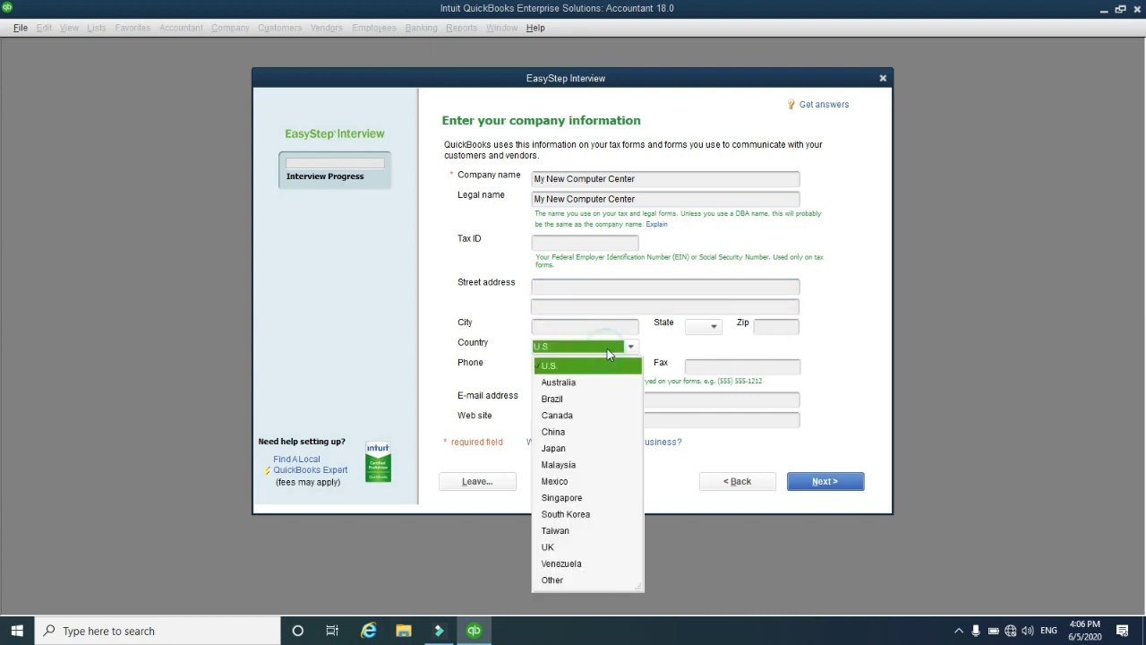
click(553, 583)
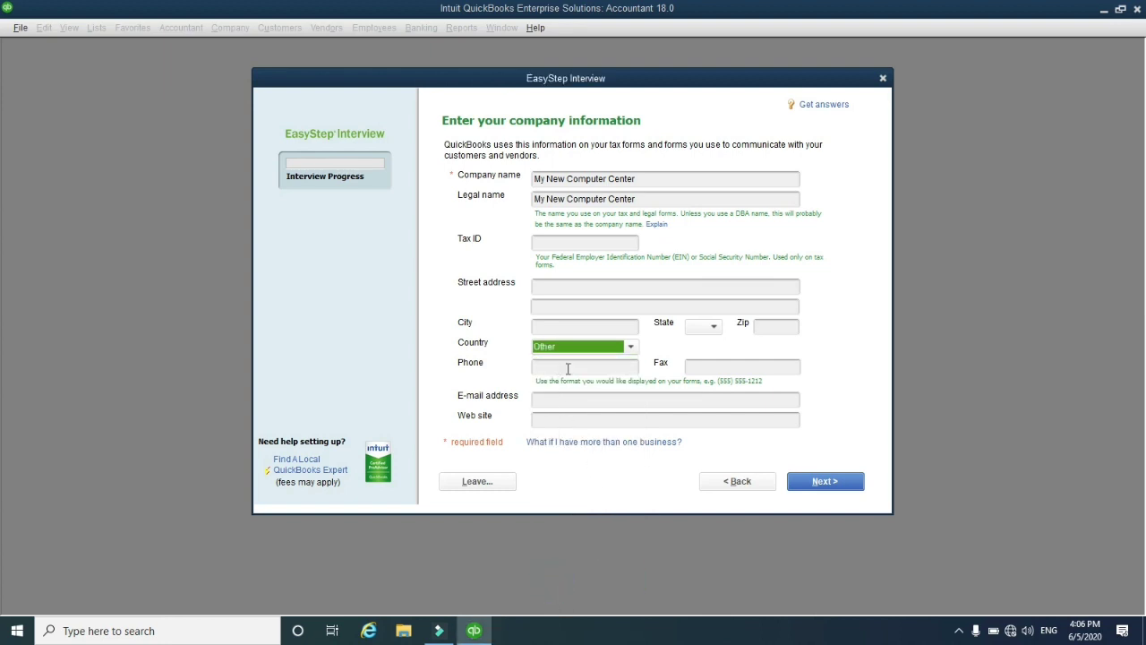
click(574, 400)
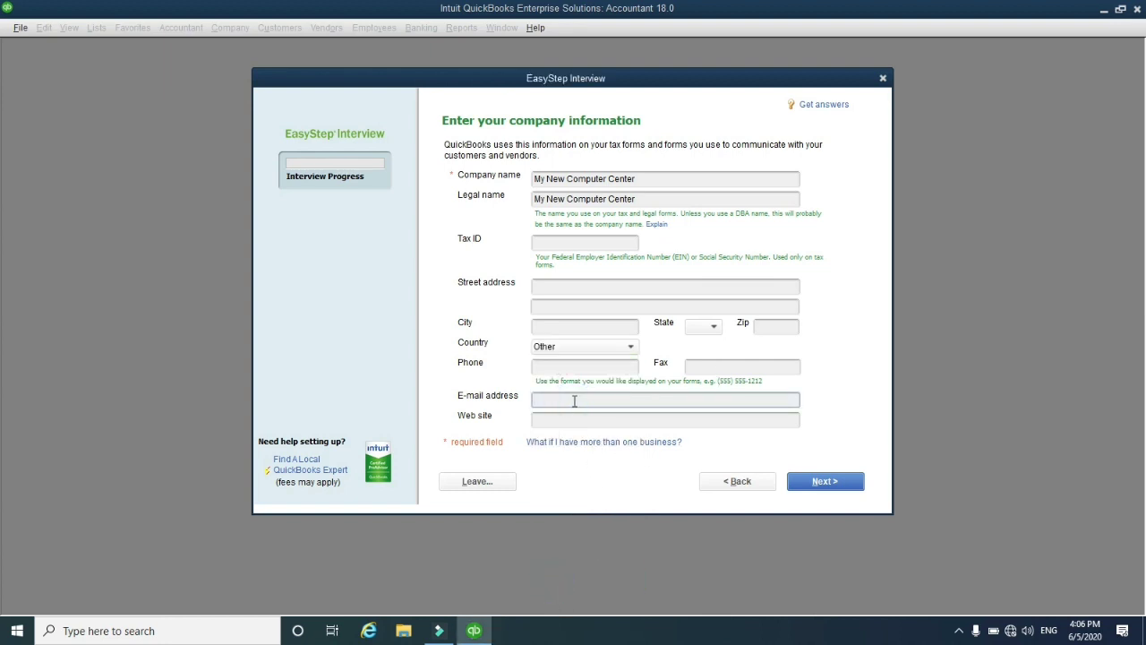
click(555, 421)
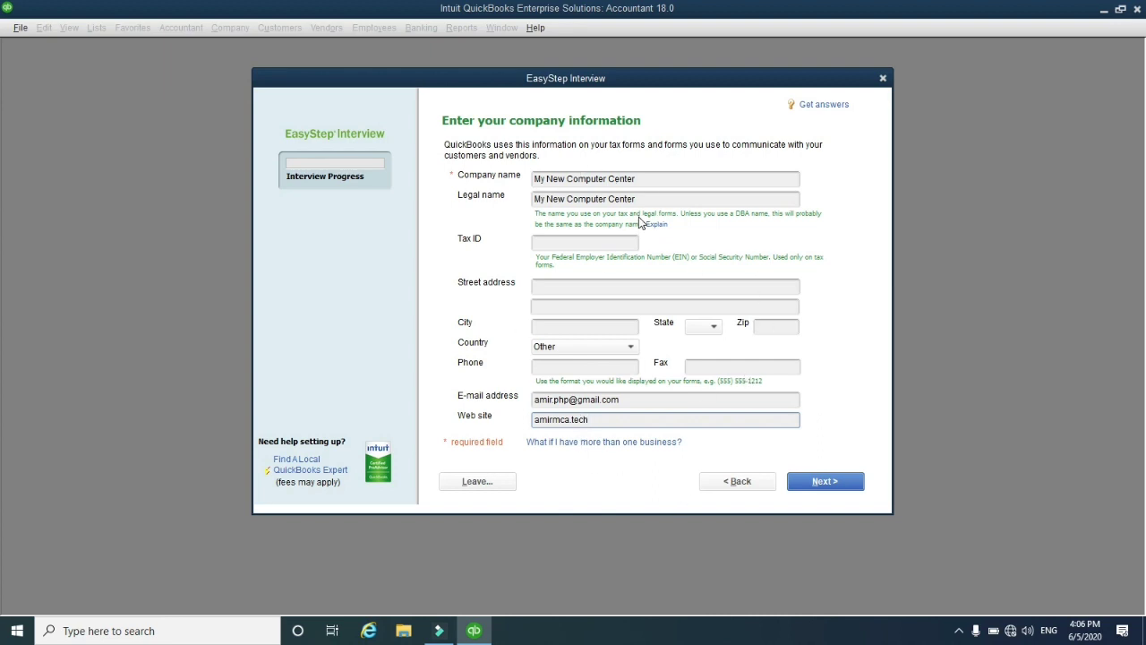
click(813, 486)
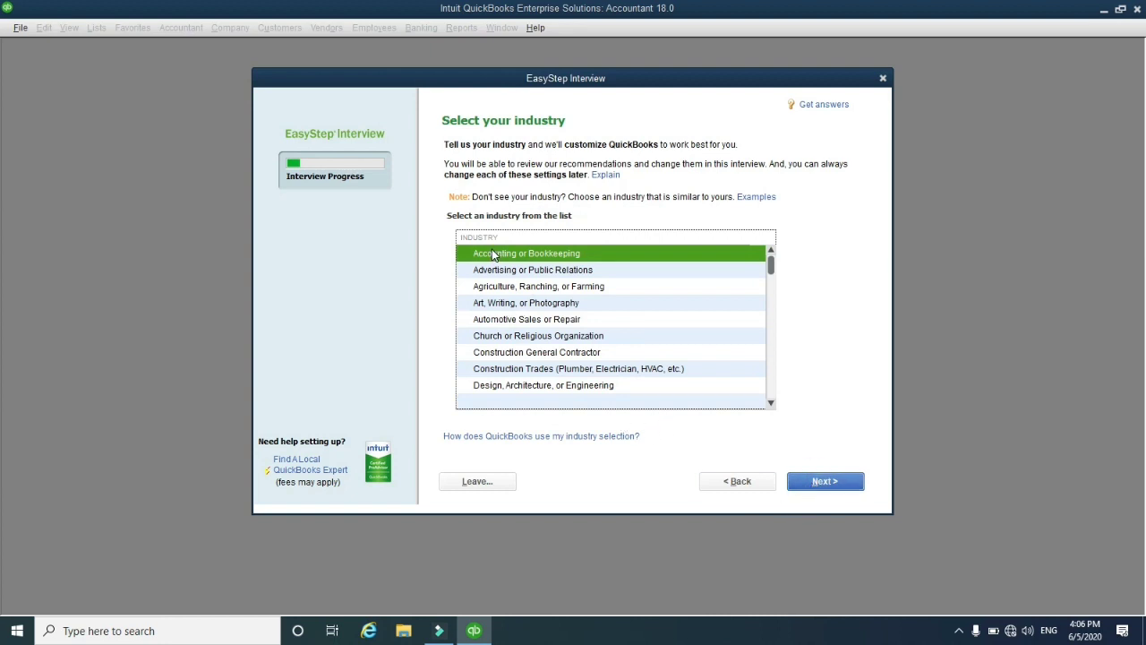
Choose Information Technology as the company's industry
scroll(578, 238, down, 5)
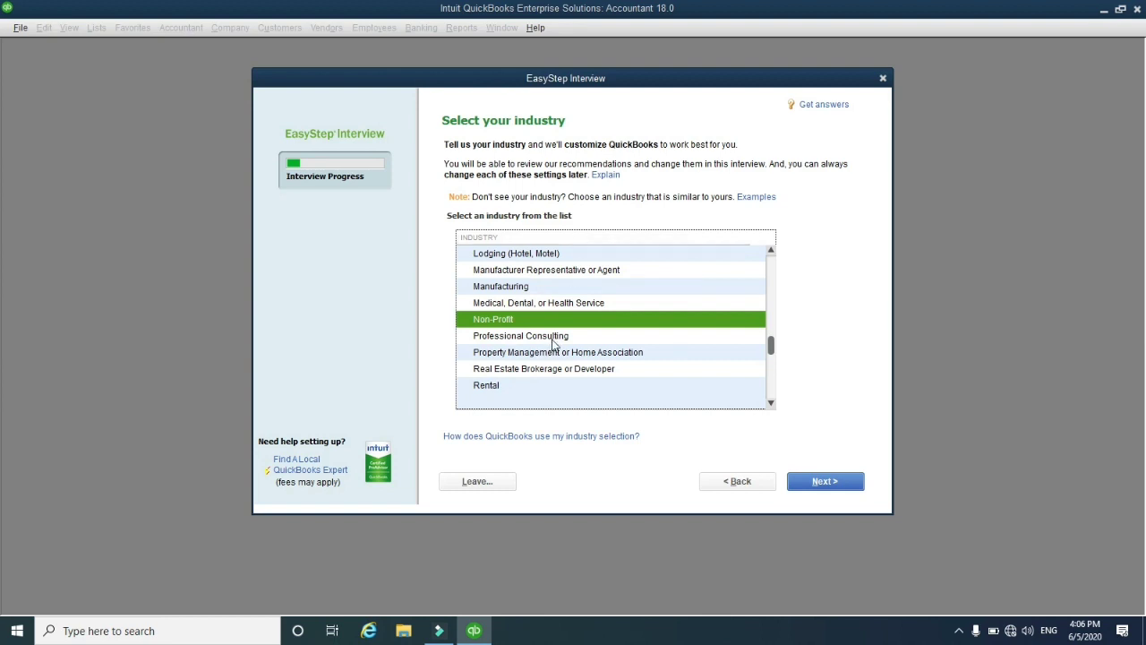
scroll(571, 344, up, 2)
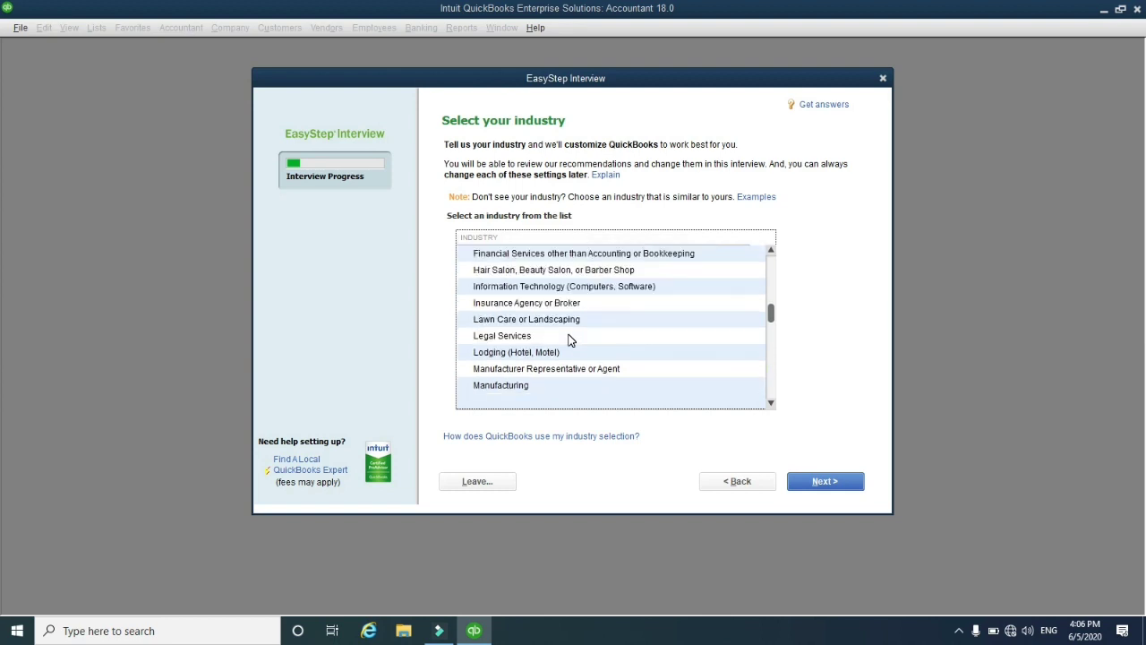
scroll(571, 341, down, 2)
scroll(571, 341, up, 2)
click(528, 293)
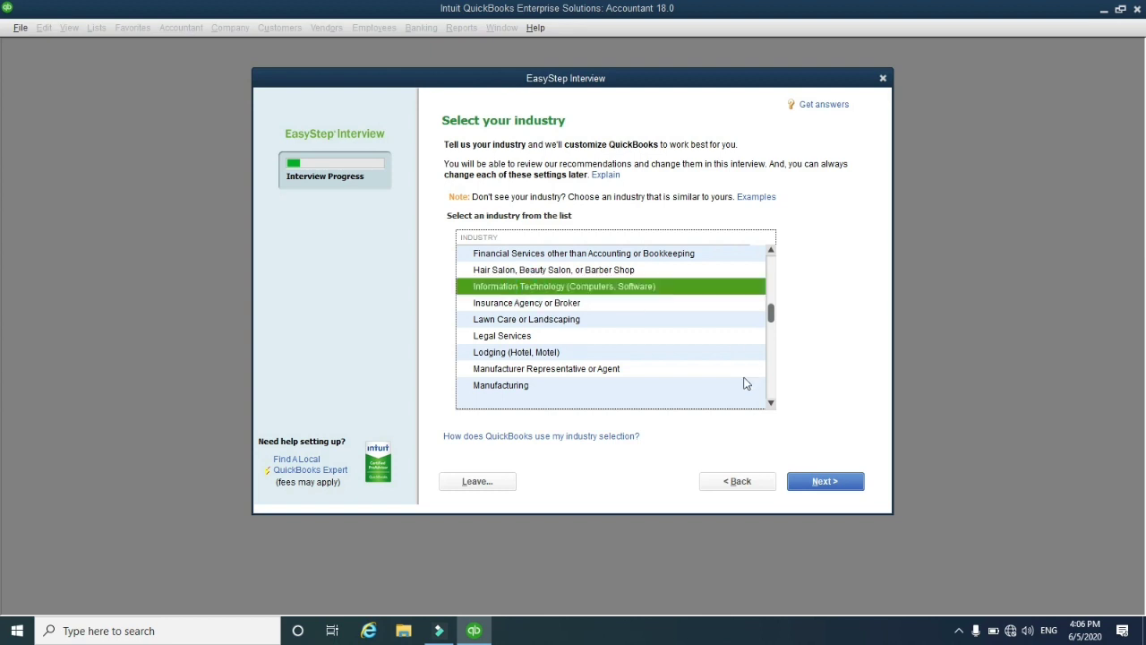
click(818, 488)
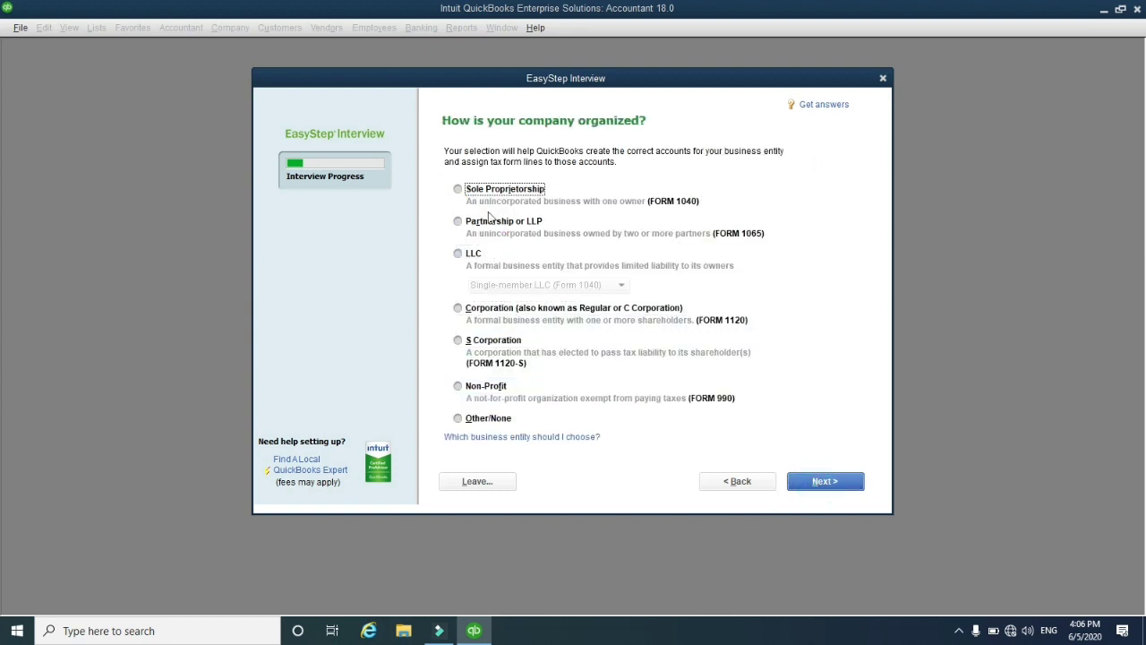
Set the business type to Sole Proprietorship with the fiscal year starting in April
click(466, 192)
click(816, 484)
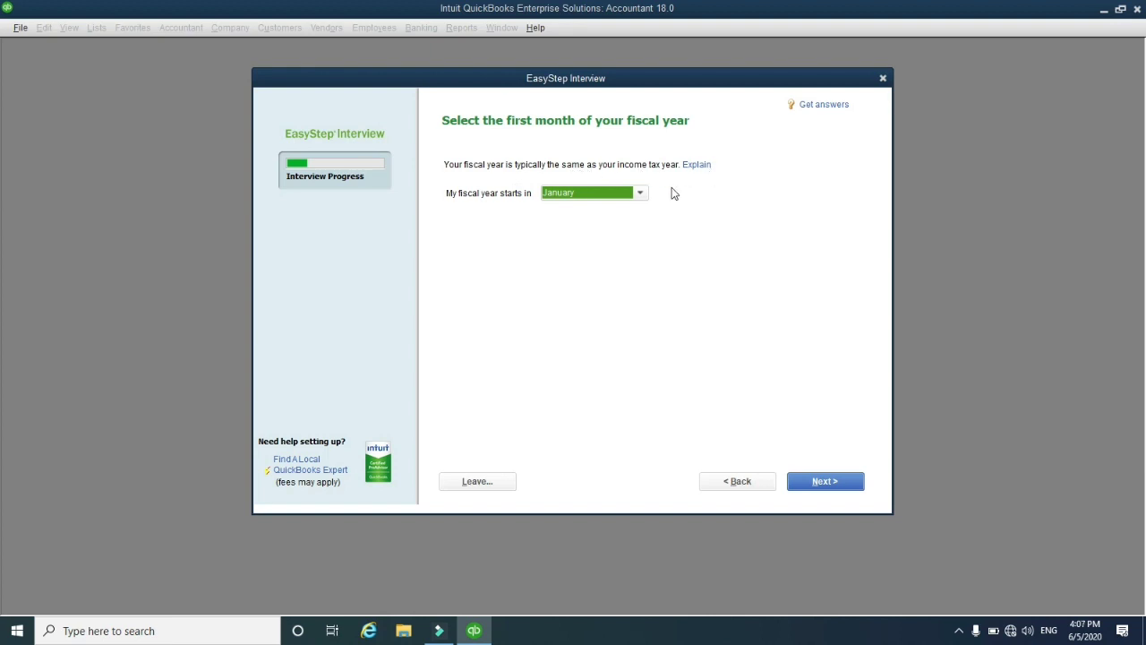
click(582, 201)
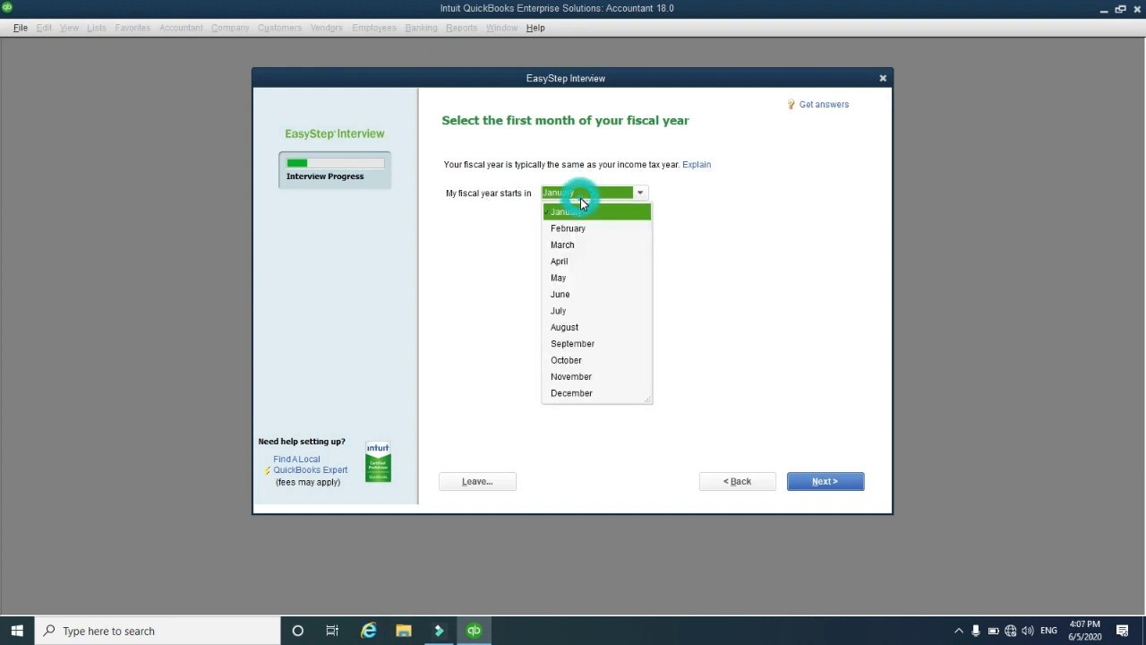
click(563, 263)
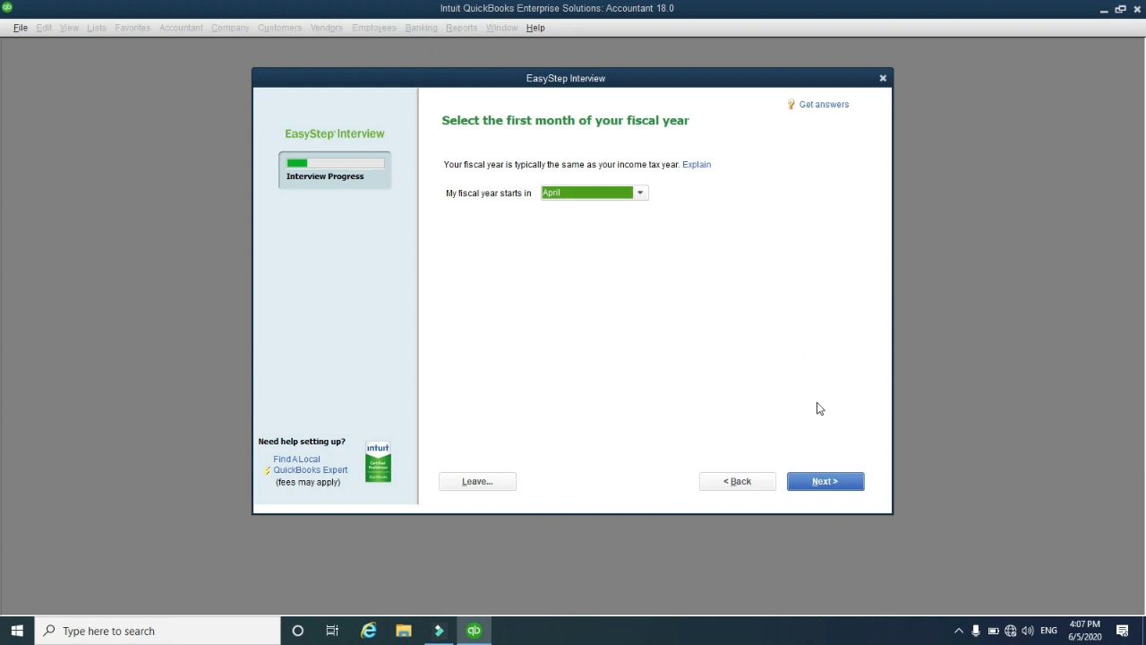
click(826, 483)
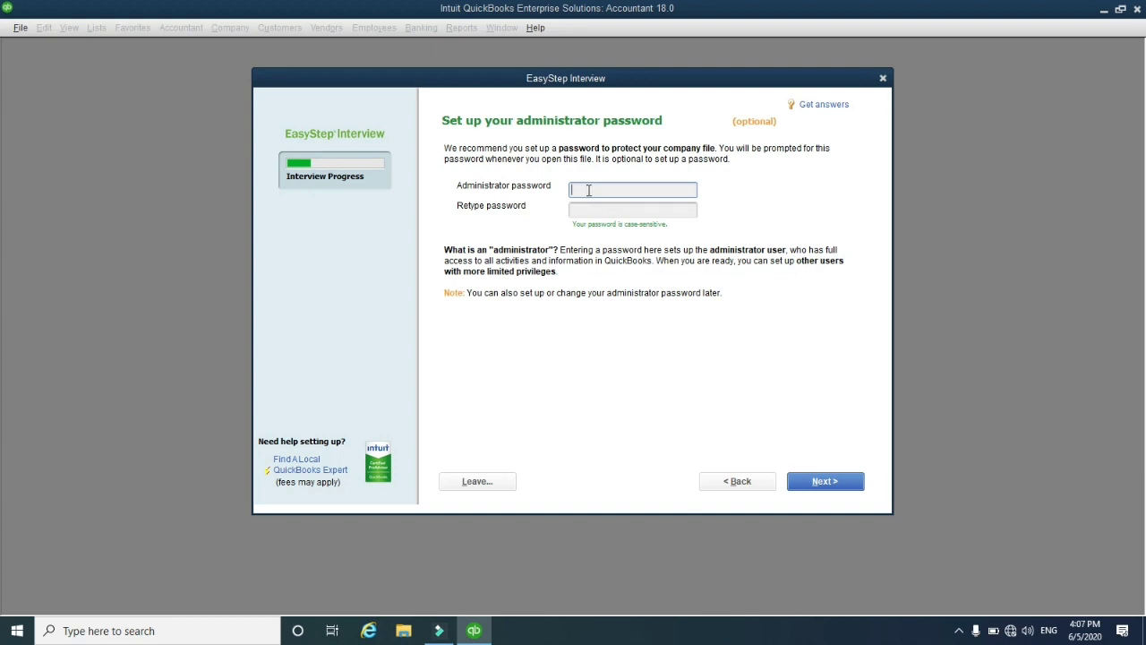
Enter and confirm an administrator password for the company file
text(••)
click(594, 209)
text(••)
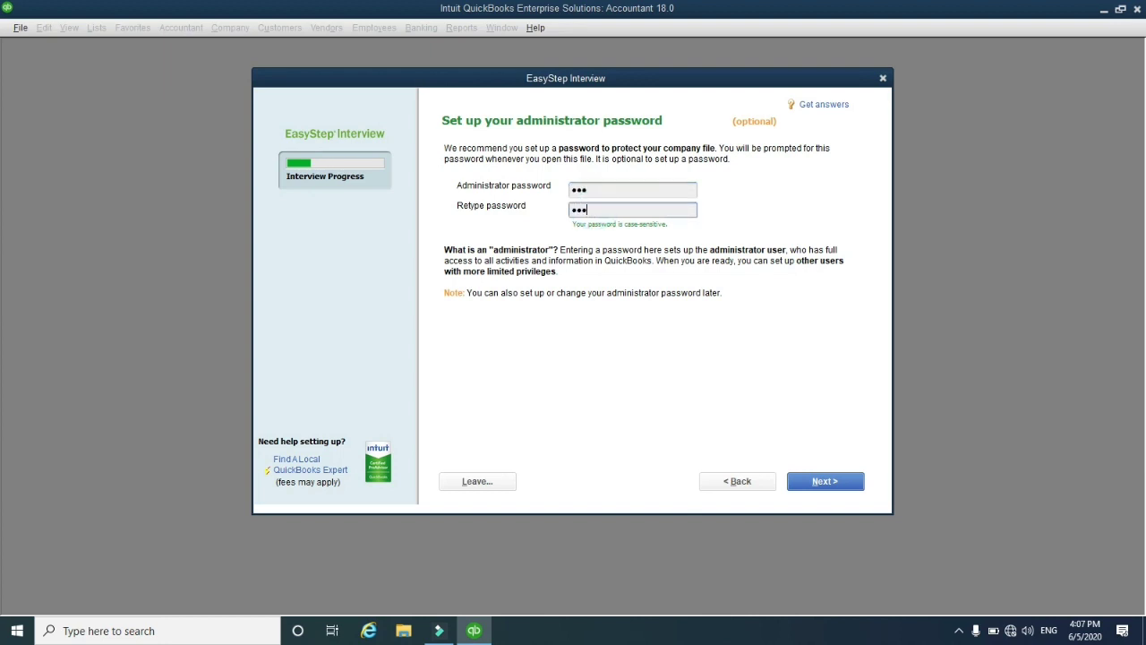
click(840, 484)
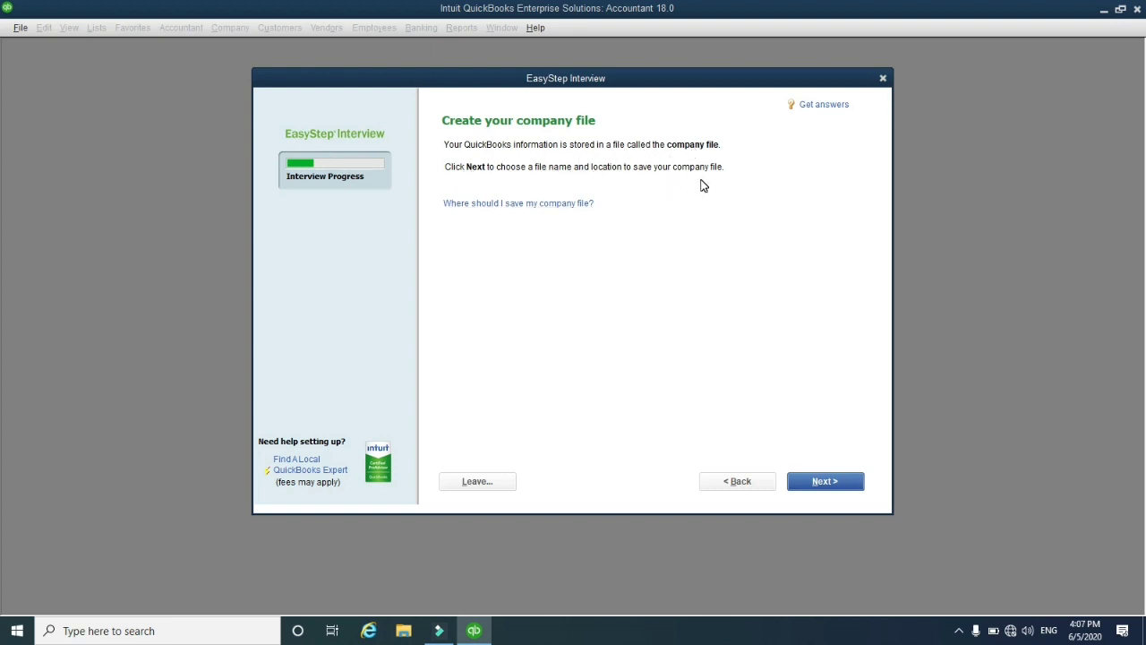
Save the company file as My New Computer Center.QBW in the Company Files folder
click(843, 488)
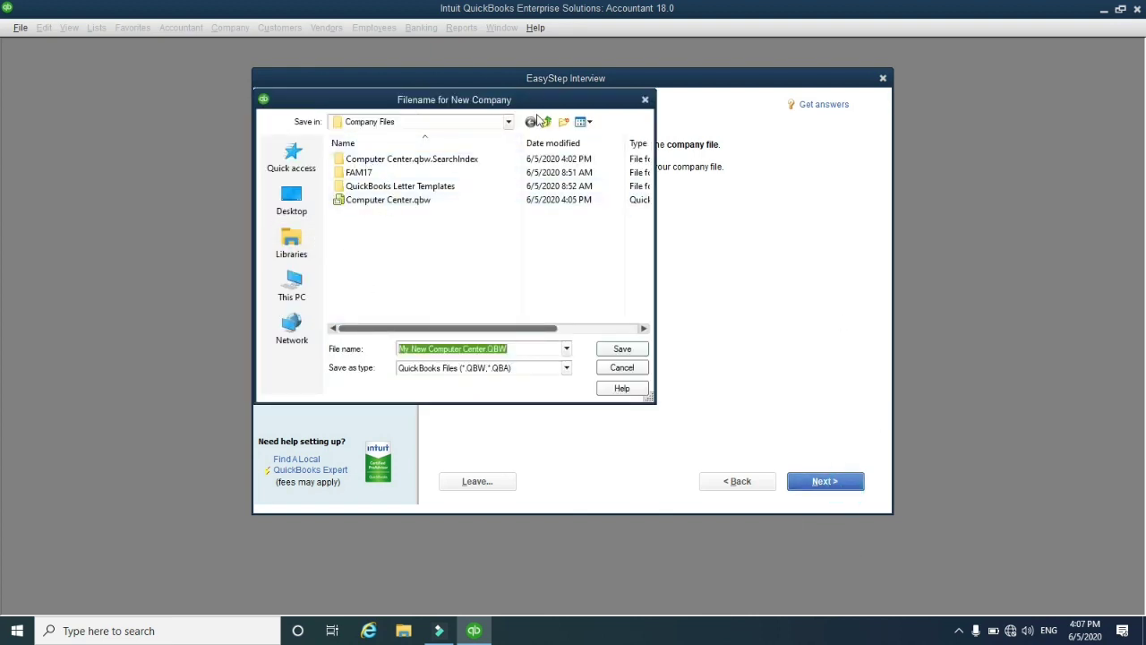
click(510, 122)
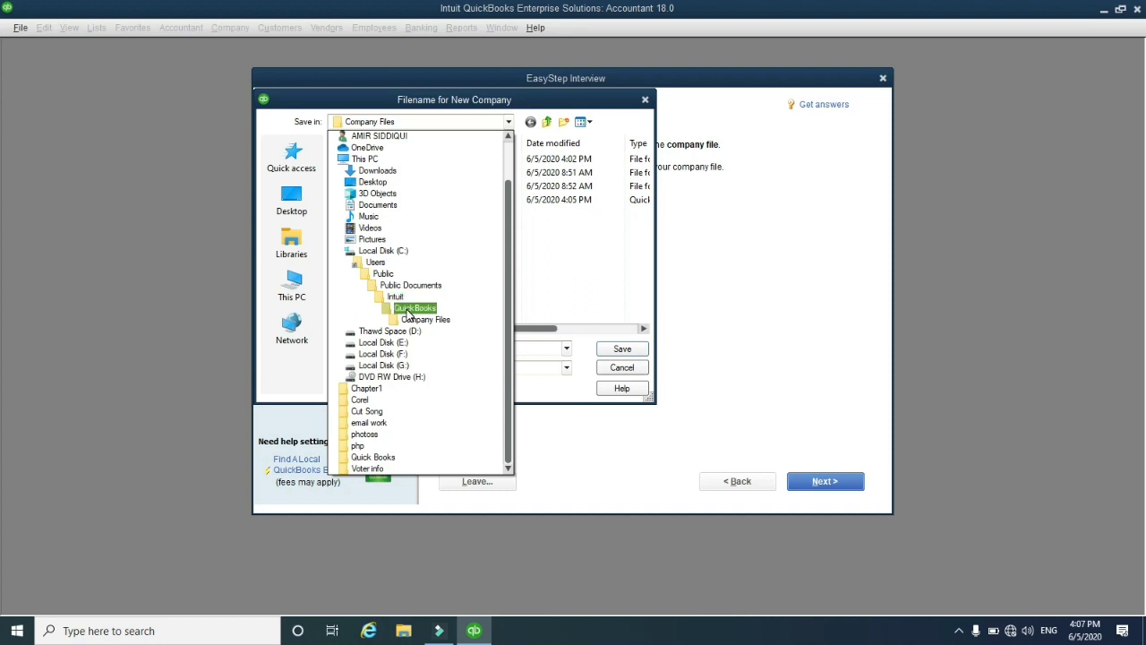
click(523, 115)
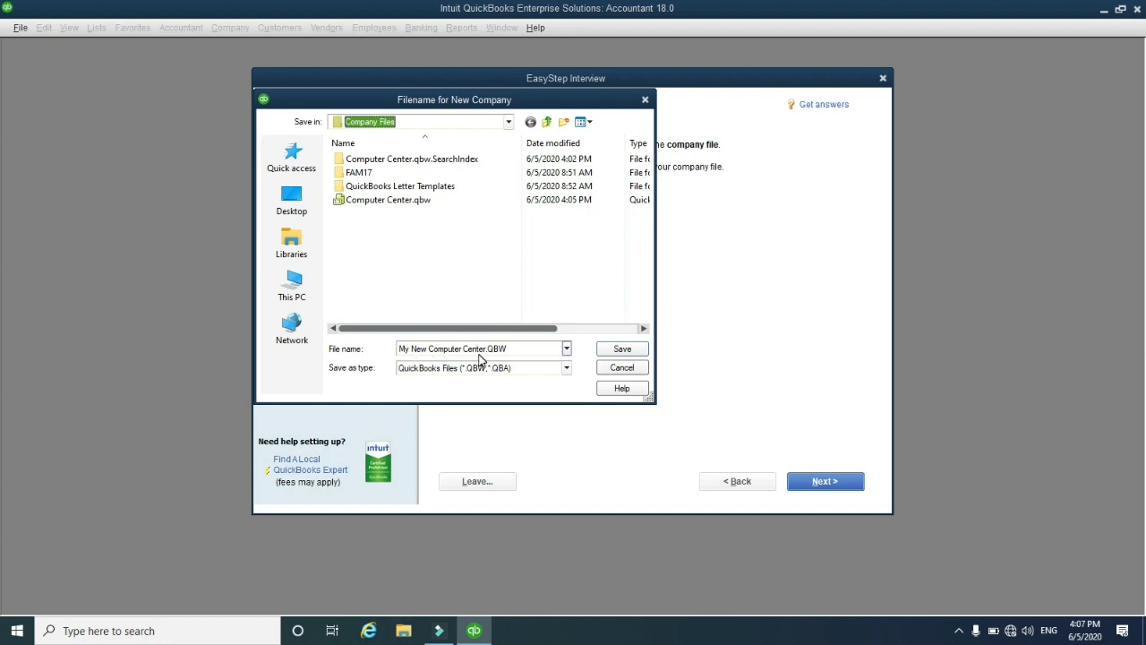
click(624, 349)
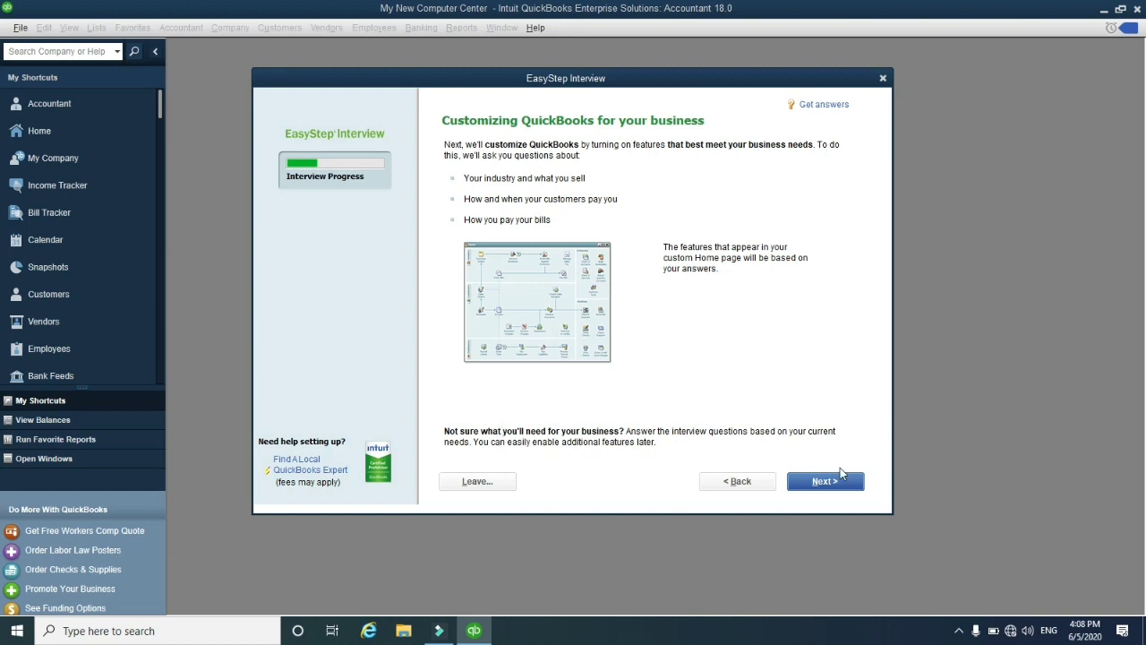
Indicate the business sells both services and products
click(817, 483)
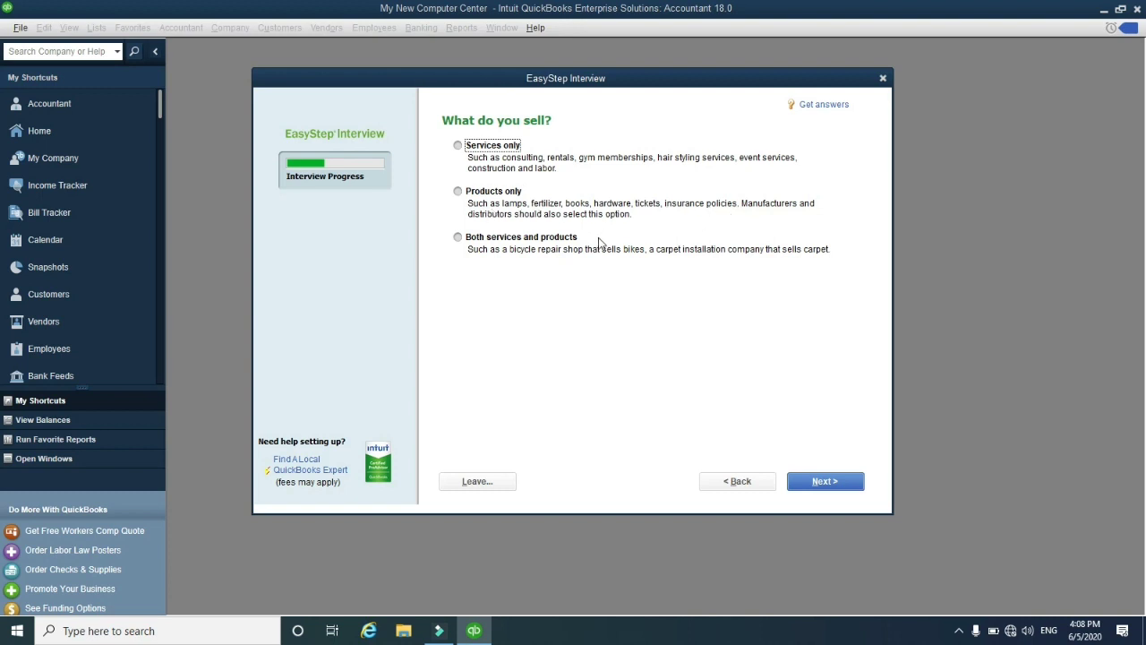
click(459, 239)
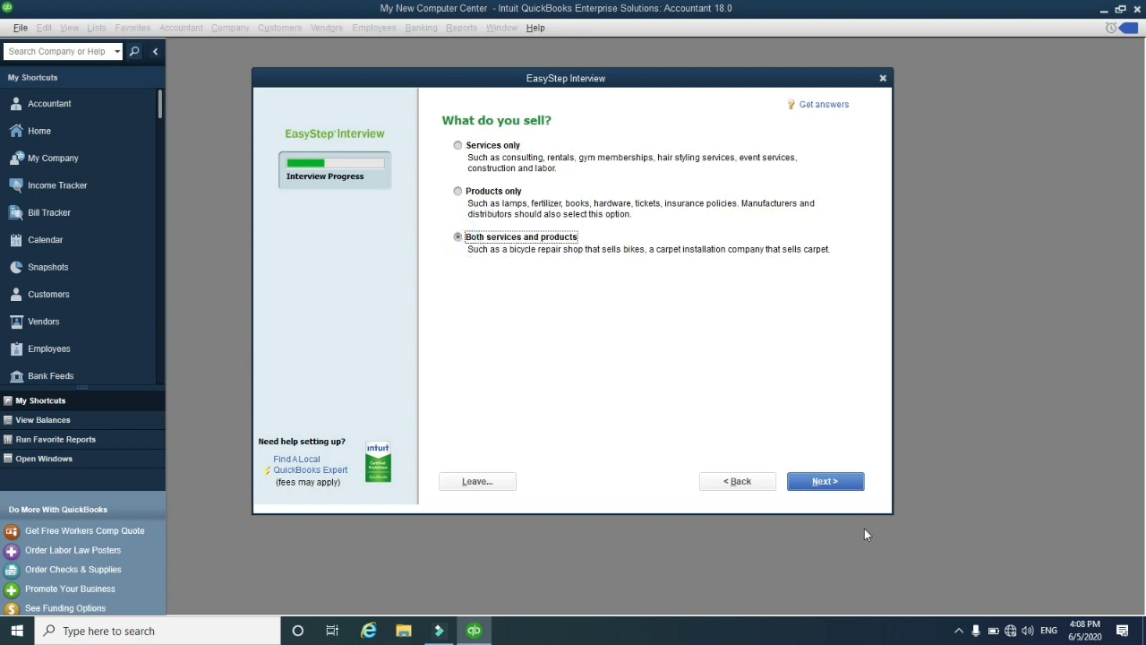
click(815, 479)
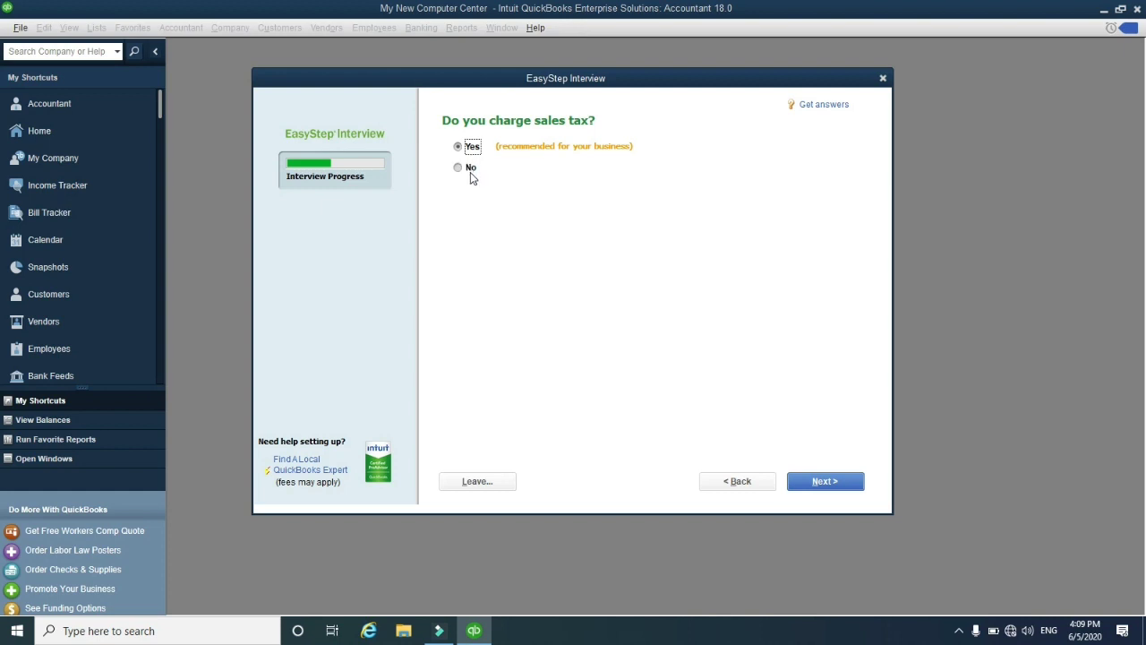
Keep sales tax, estimates, sales orders, statements and progress invoicing all set to Yes
click(826, 481)
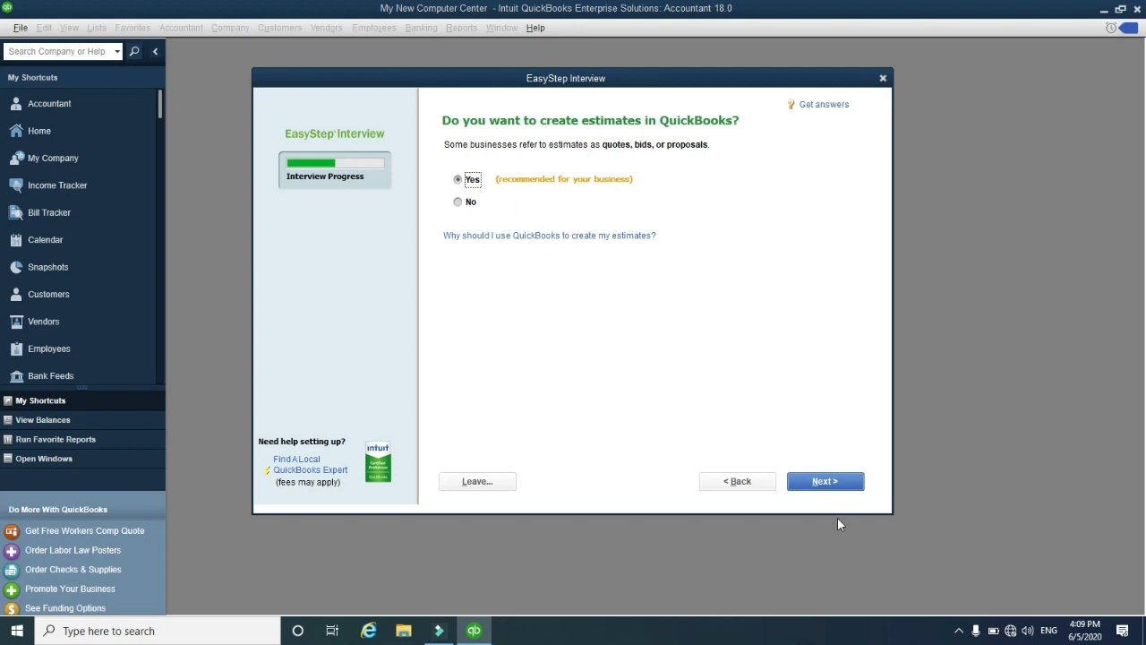
click(827, 484)
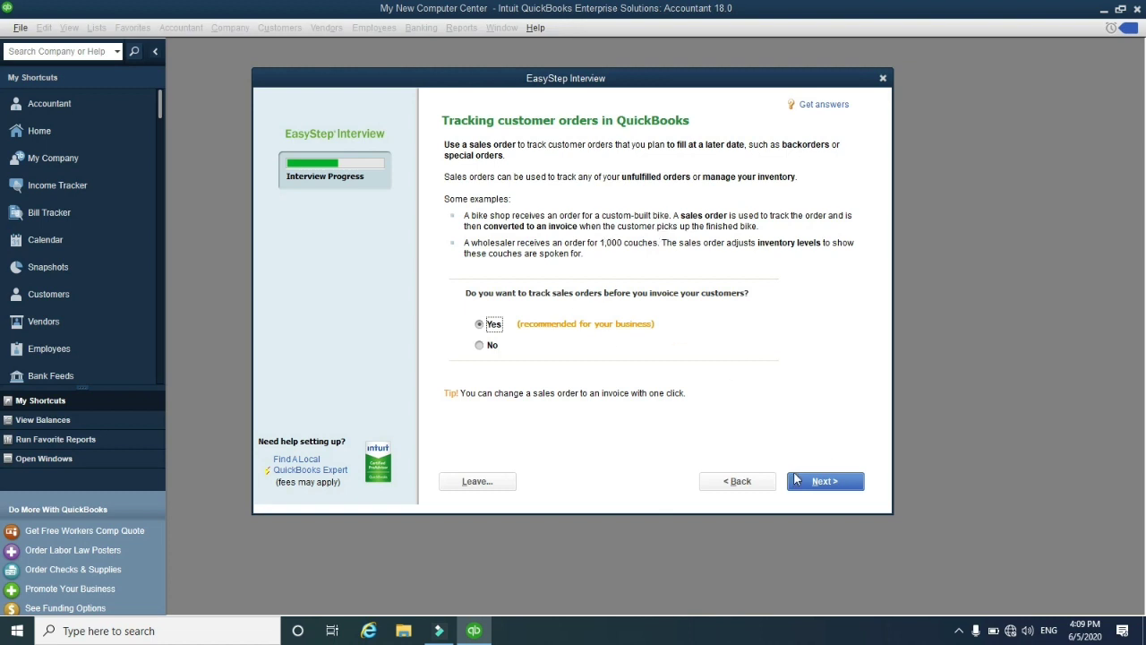
click(821, 483)
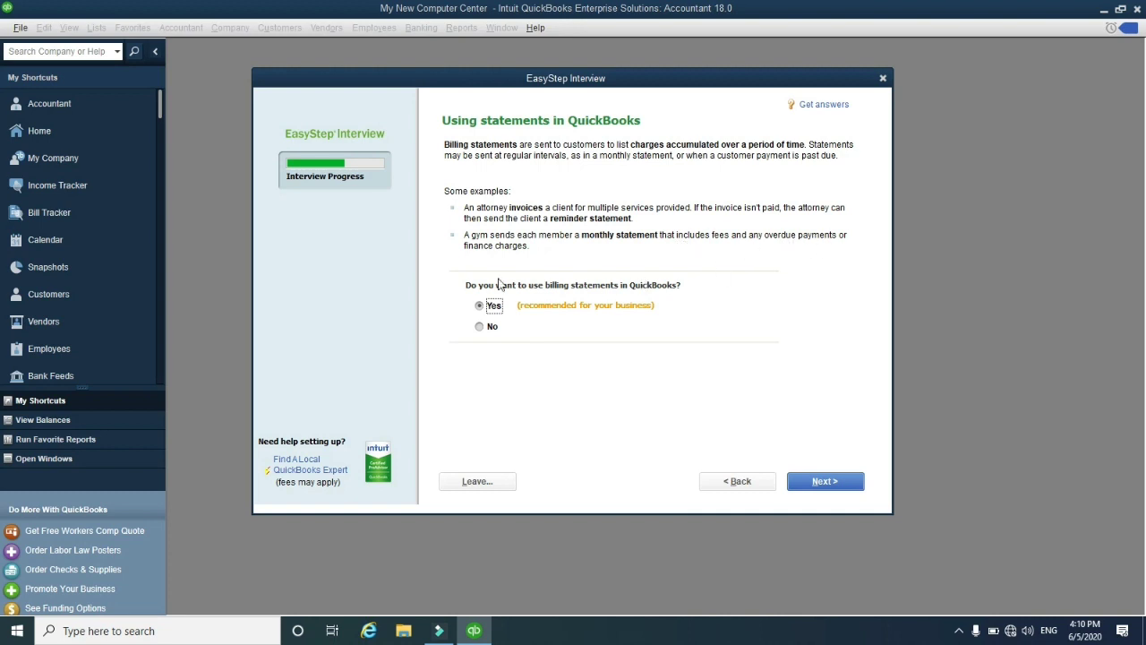
click(801, 481)
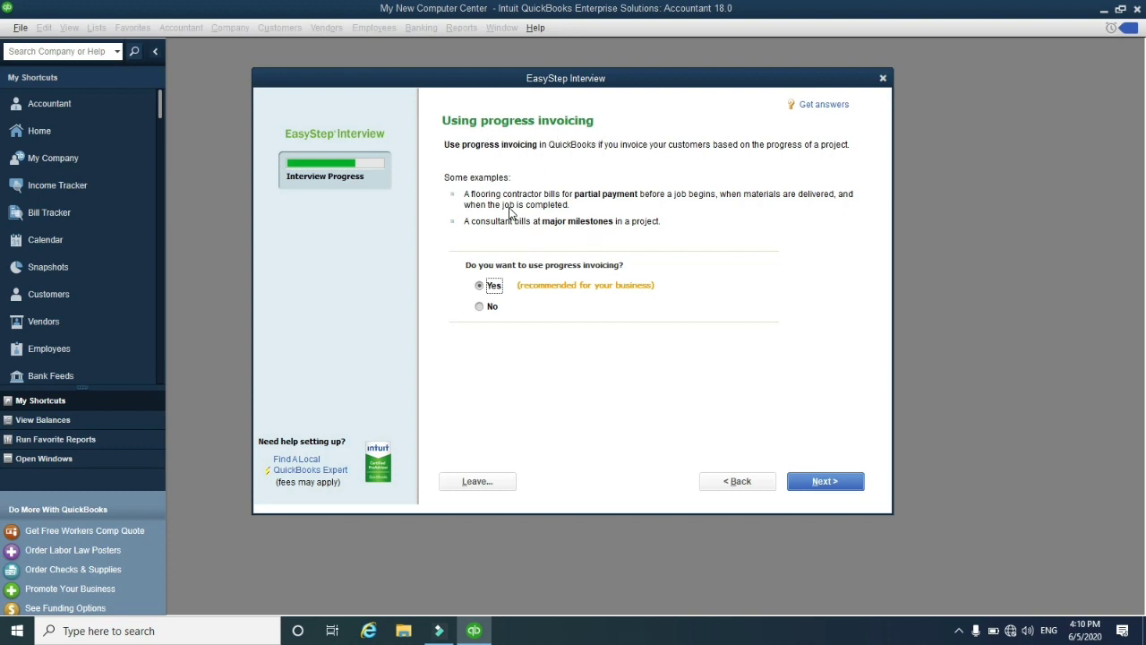
click(825, 481)
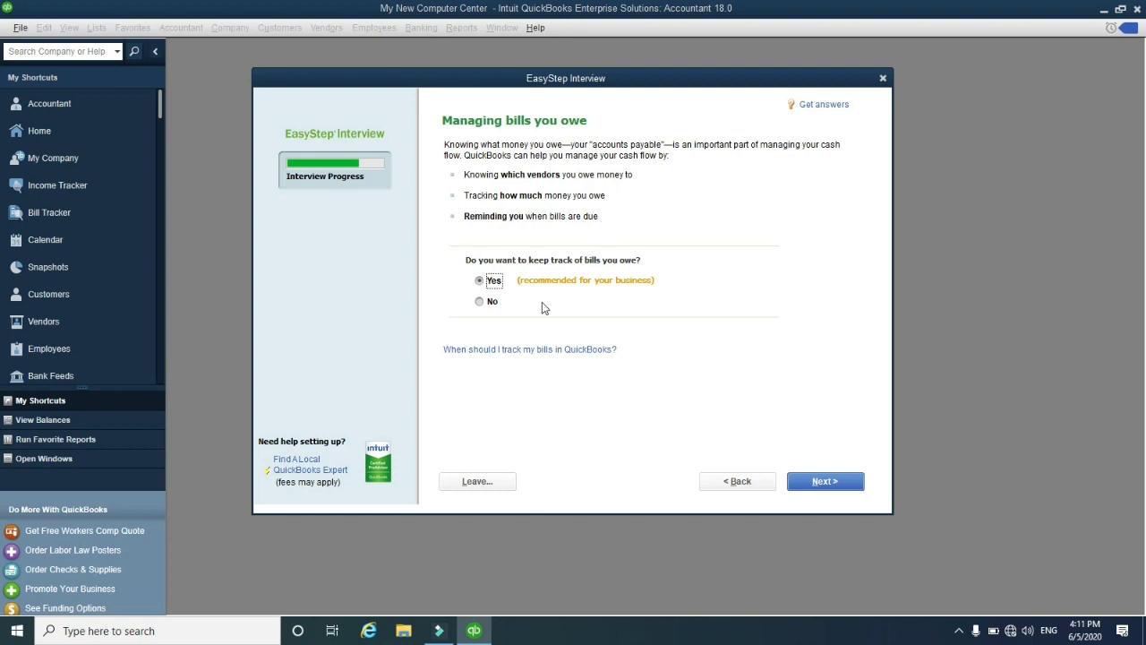
Keep bill tracking on, turn inventory tracking to Yes, and keep time tracking on
click(824, 481)
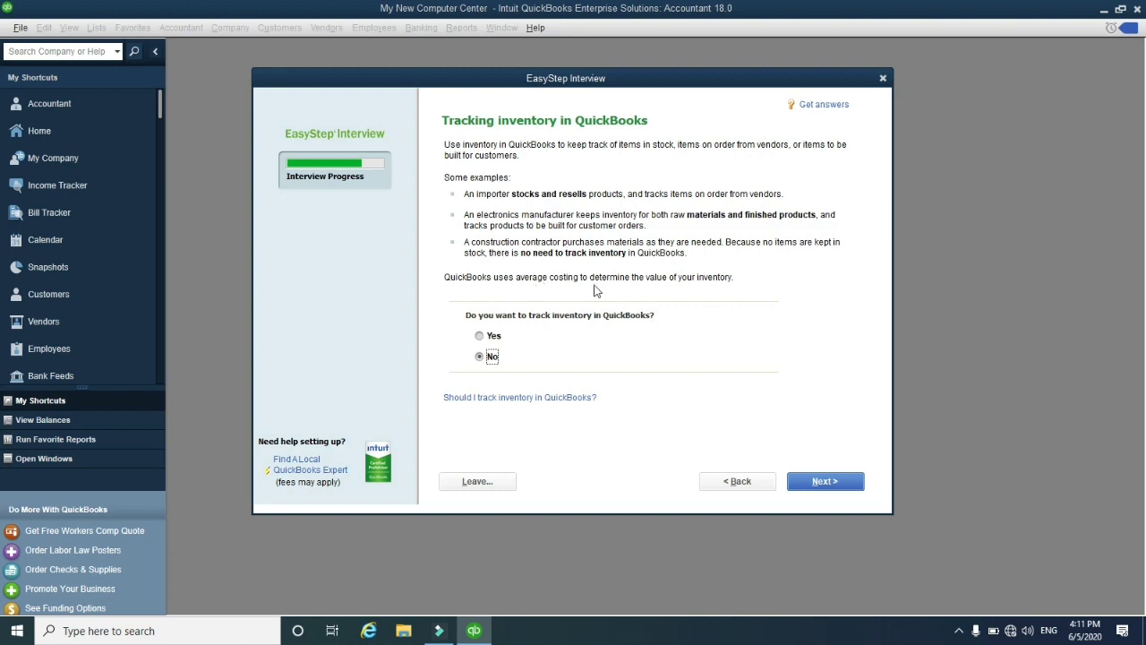
click(494, 336)
click(824, 481)
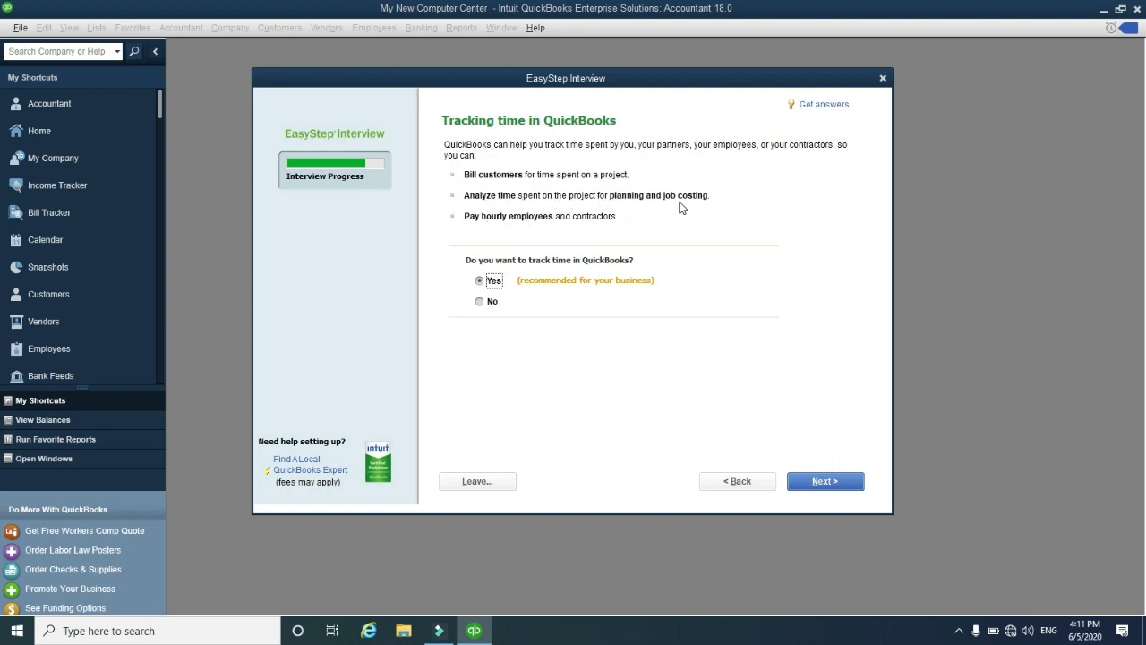
click(833, 490)
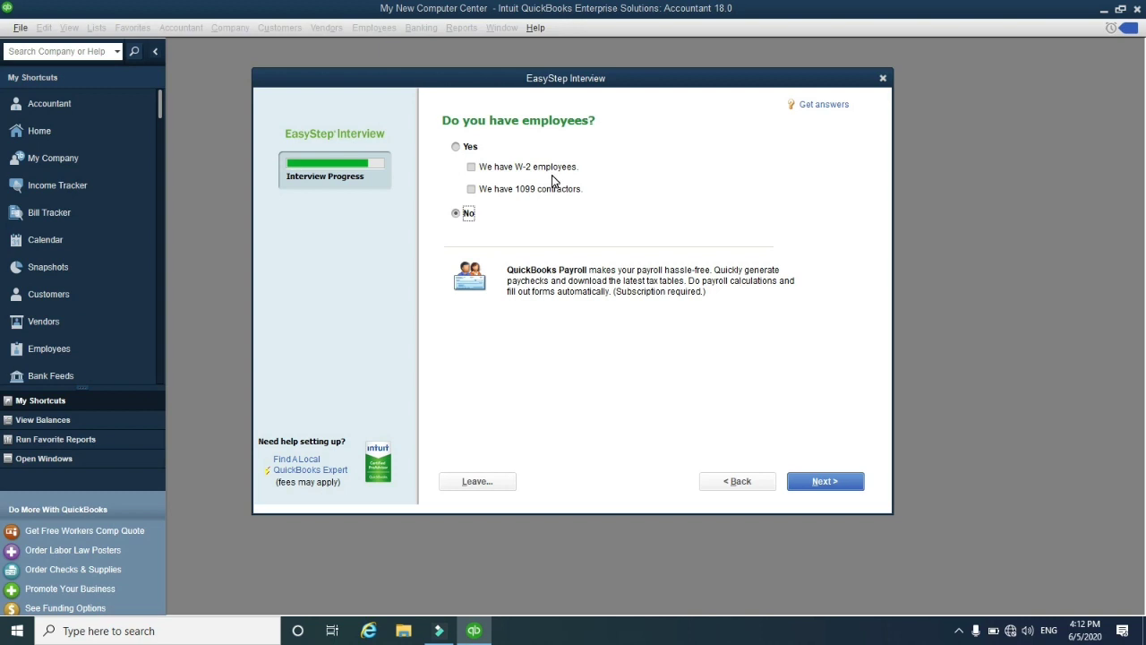
Tick W-2 employees and 1099 contractors, then choose 04/01/2020 as the start date
click(472, 168)
click(472, 189)
click(825, 481)
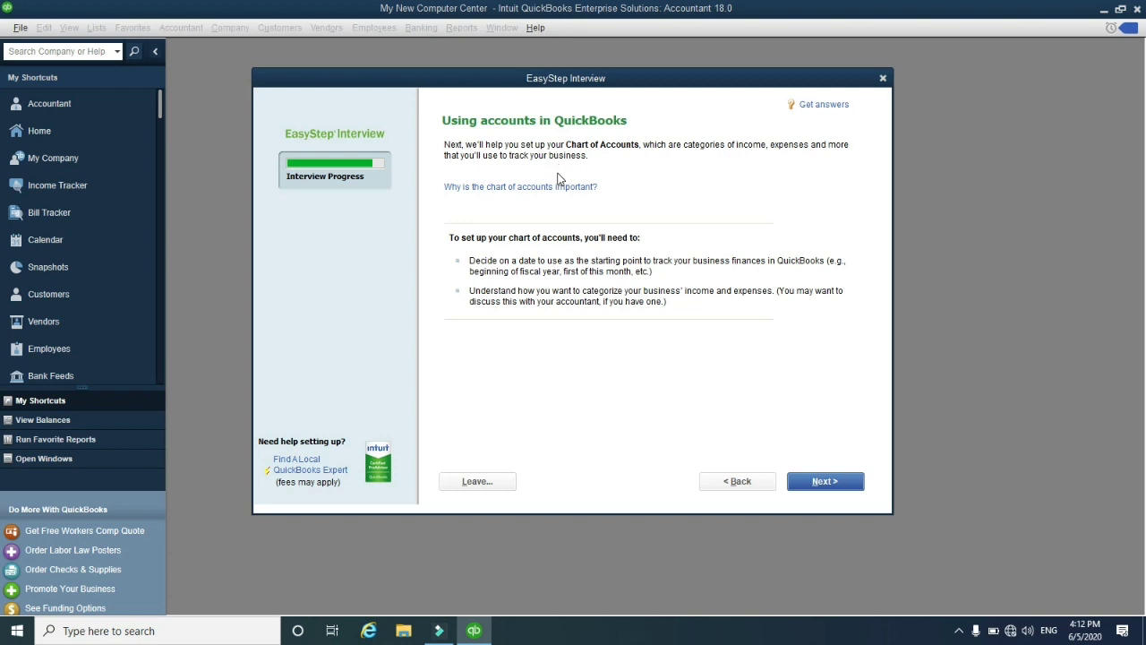
click(824, 481)
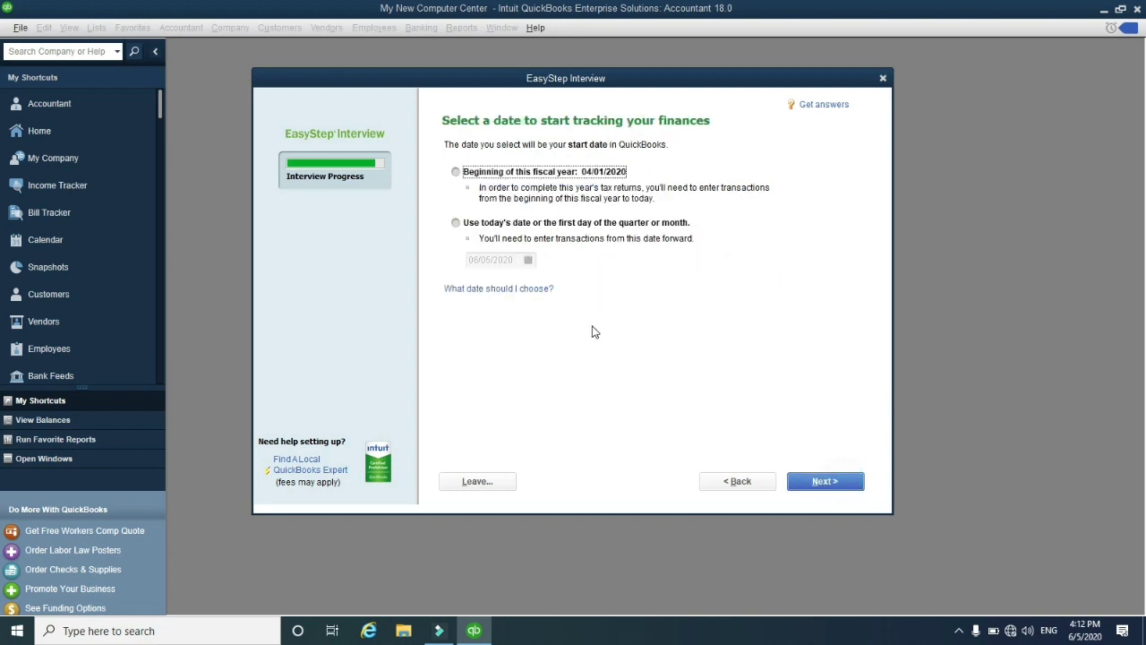
click(458, 174)
Add Sales Discounts, Subcontracted Services, Business Licenses and Permits, and Charitable Contributions accounts, then finish
click(820, 484)
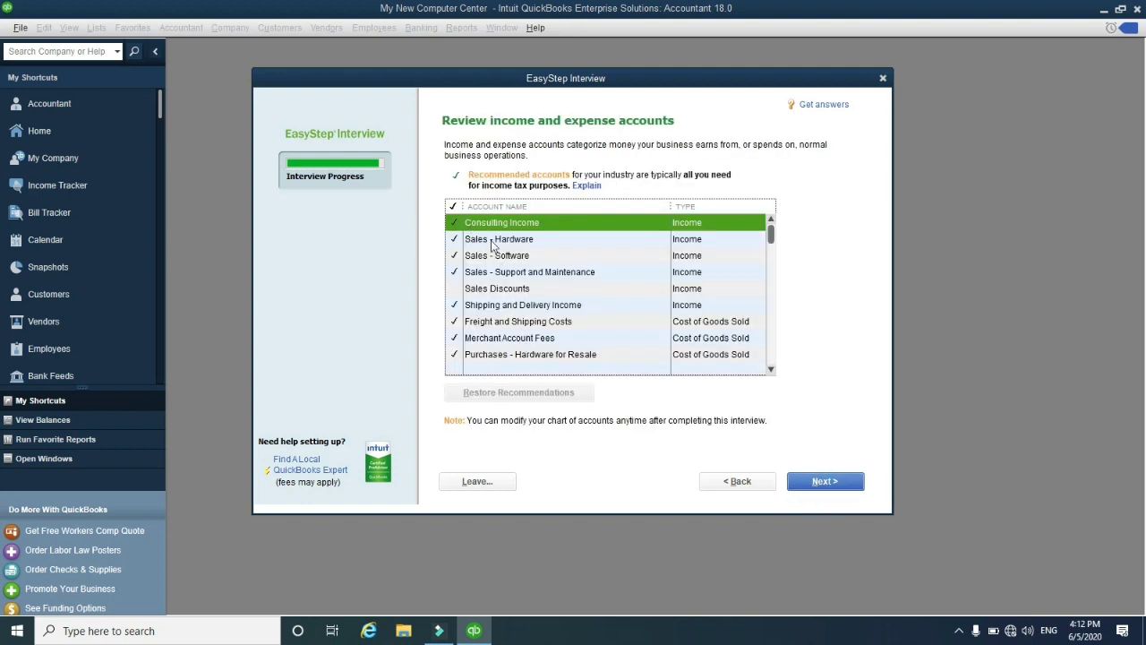
click(456, 289)
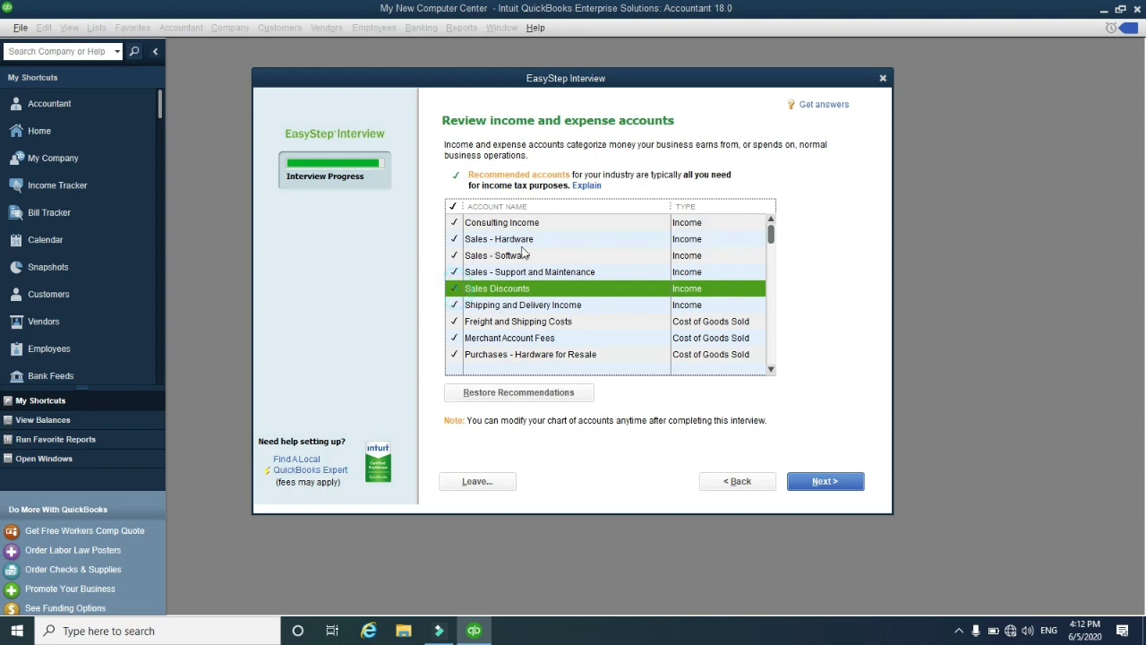
scroll(571, 260, down, 3)
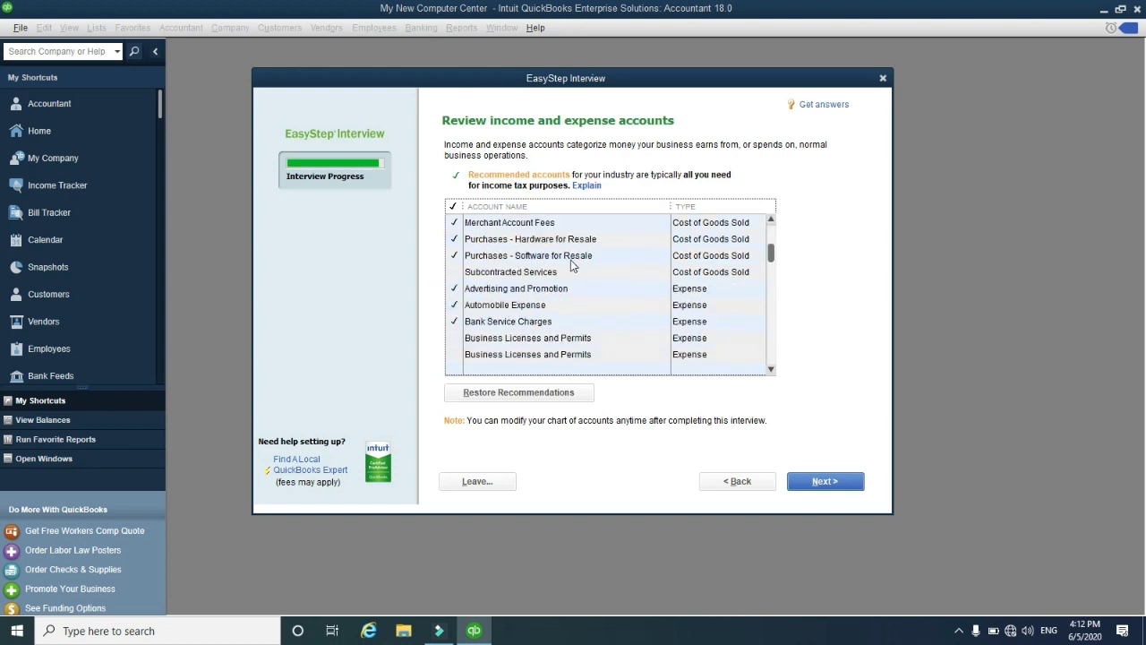
click(456, 239)
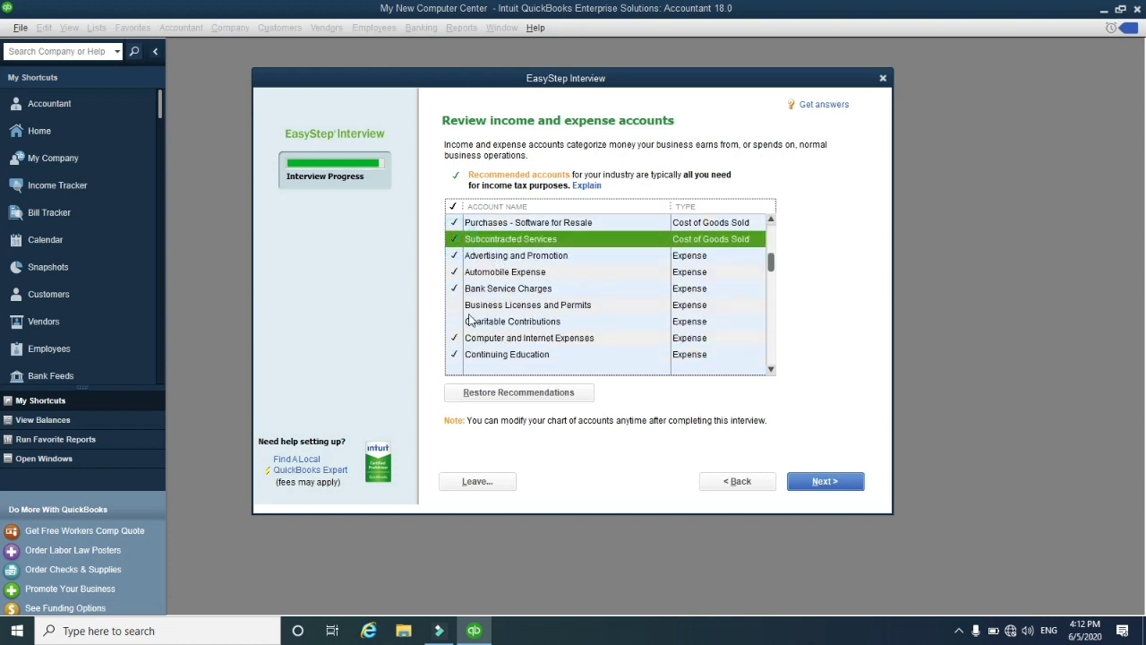
click(456, 305)
click(456, 320)
scroll(545, 319, down, 5)
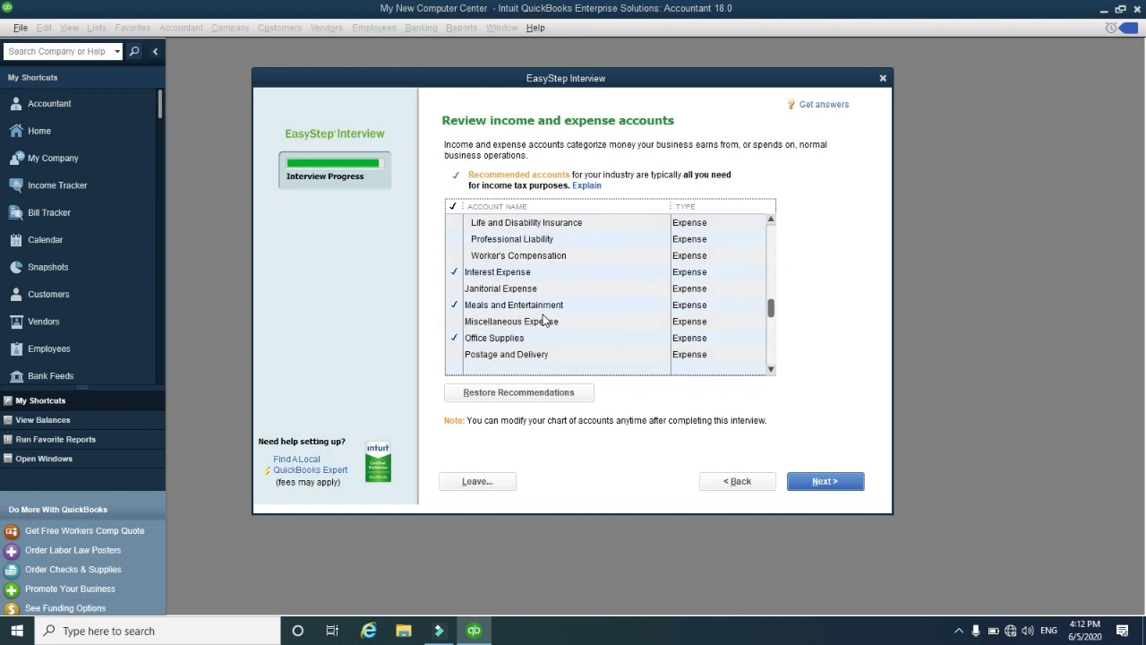
scroll(547, 320, up, 1)
scroll(528, 300, down, 6)
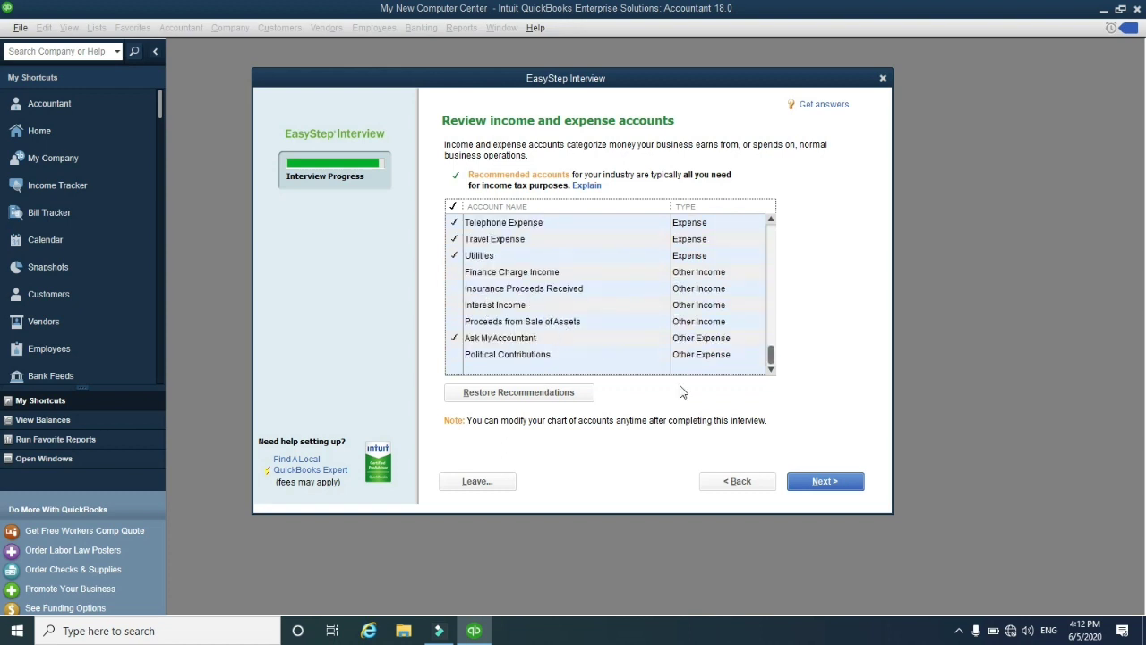
click(817, 482)
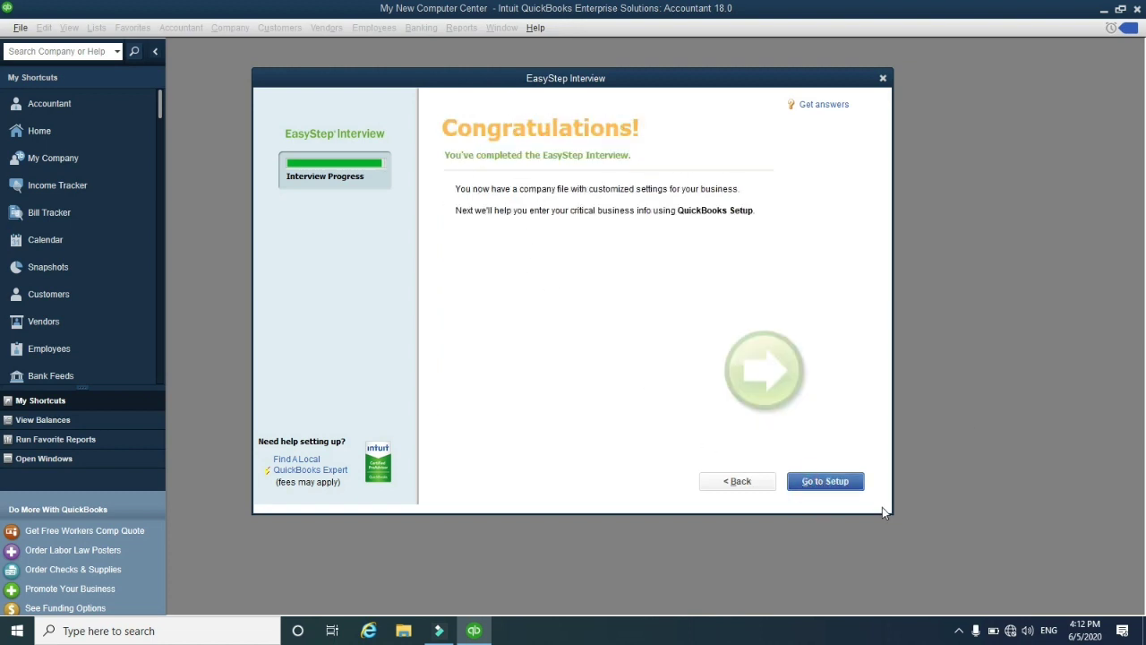
Skip QuickBooks Setup and the New Feature Tour to reach the Home page, then show the File menu
click(836, 484)
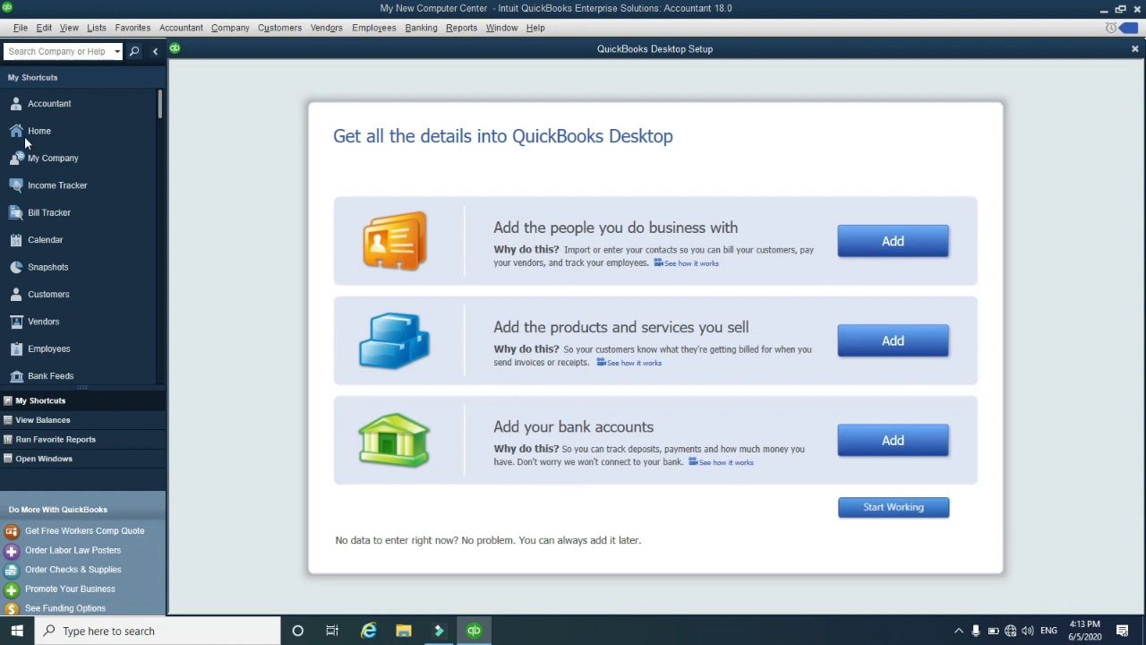
click(1134, 49)
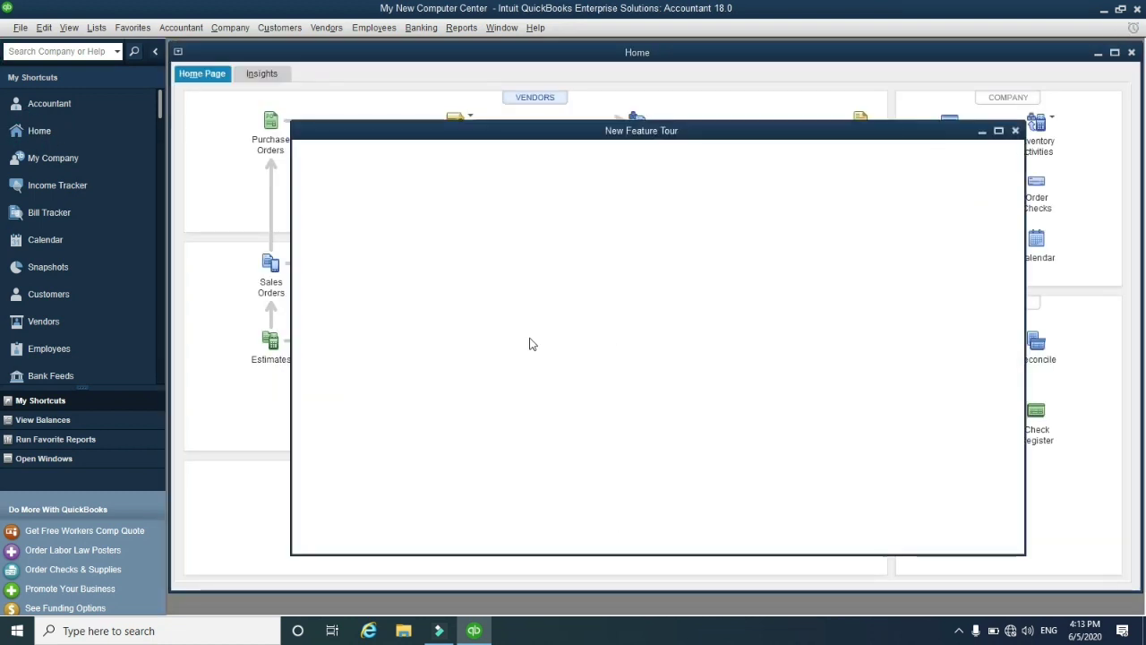
click(1014, 131)
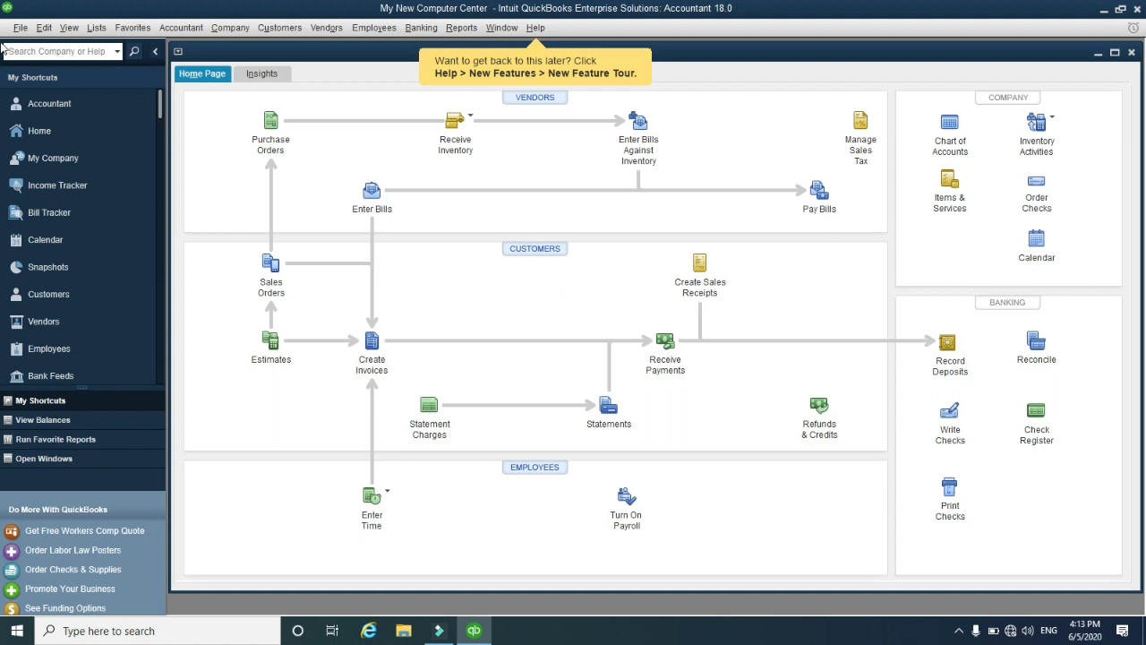
click(19, 28)
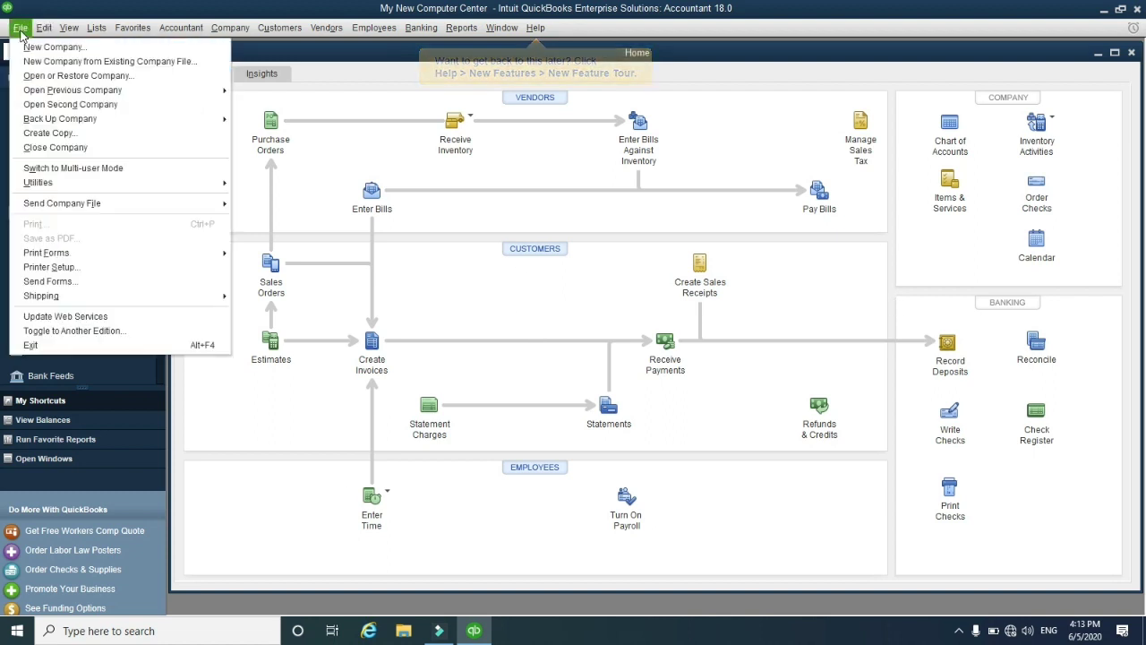
Close the company and reopen My New Computer Center.QBW, logging in with the admin password
click(44, 147)
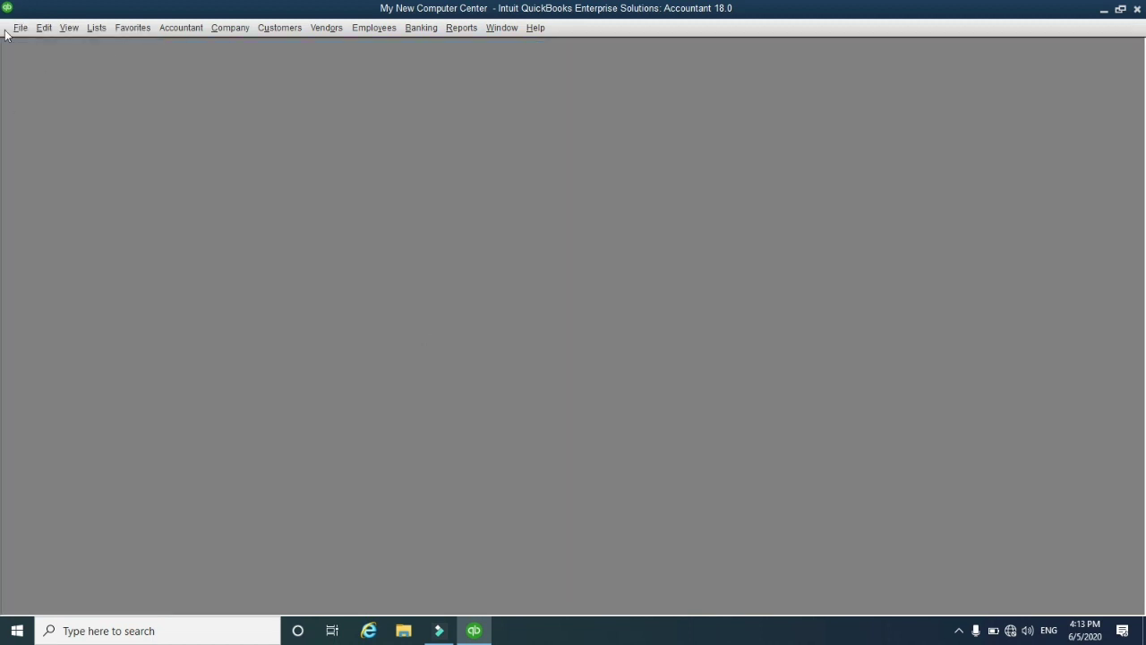
click(21, 32)
click(419, 242)
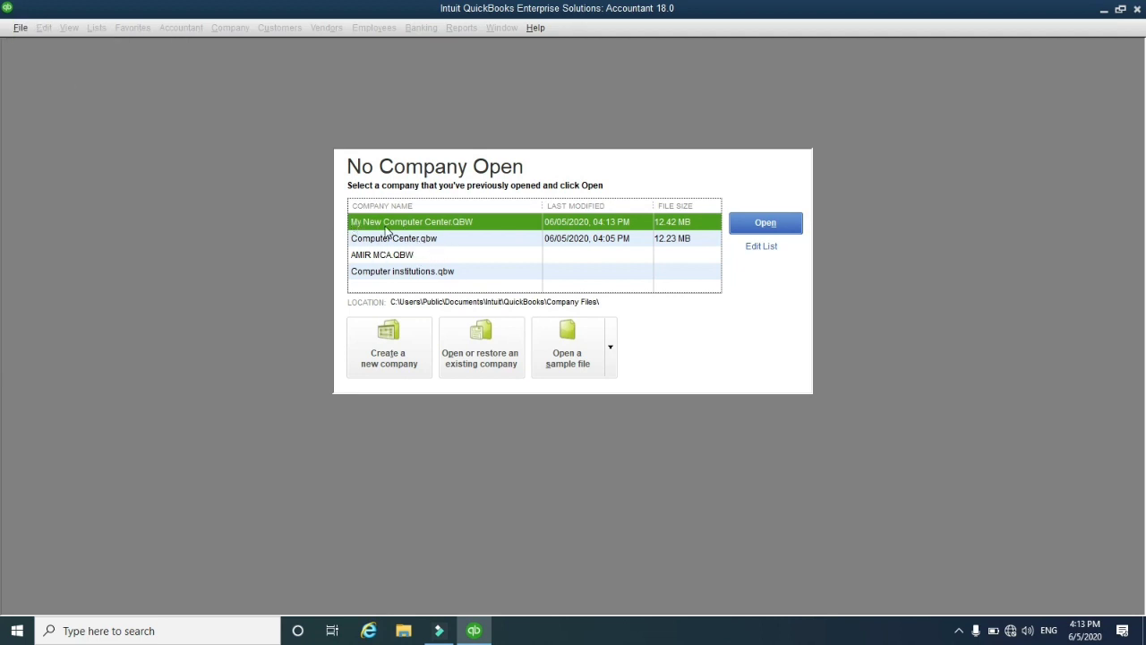
click(755, 231)
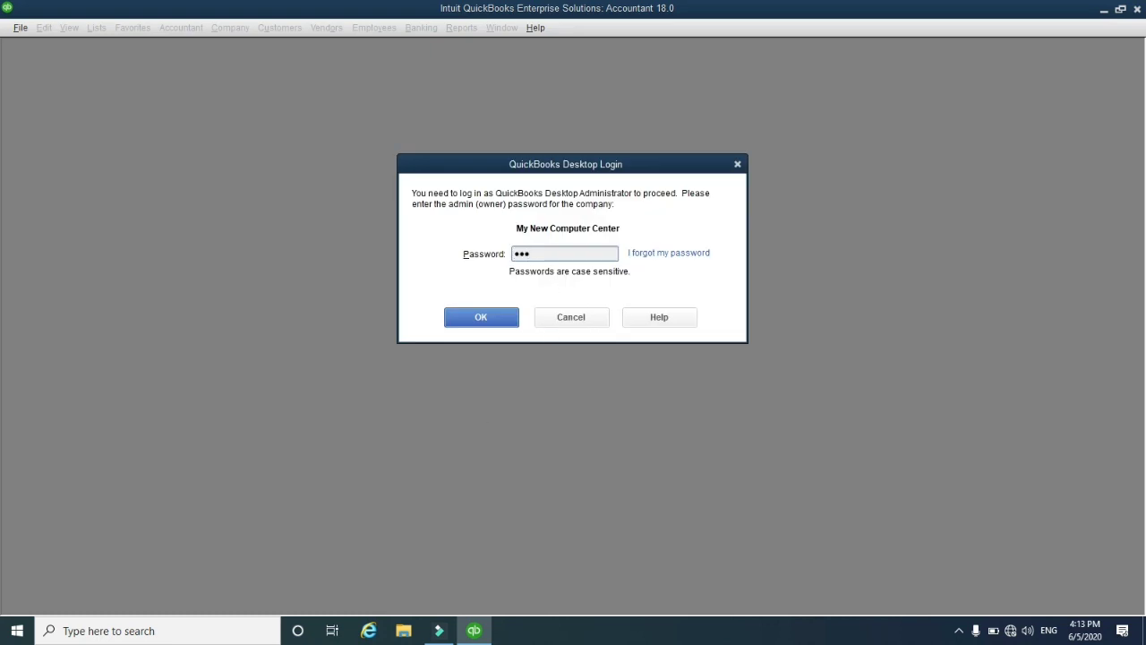
click(485, 319)
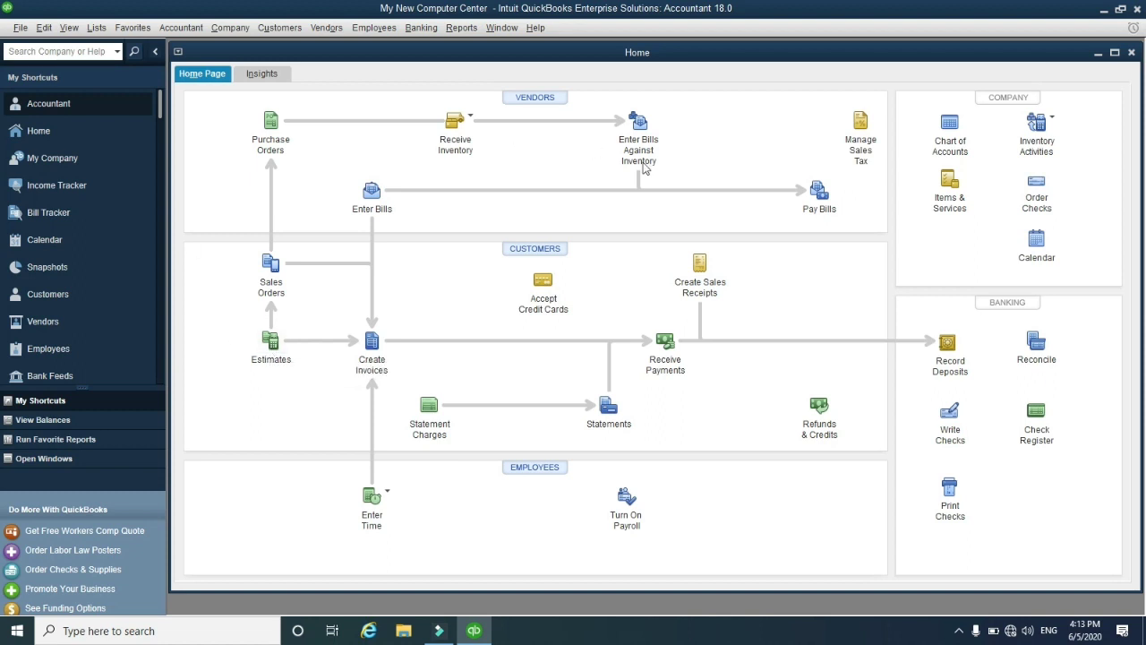
click(19, 28)
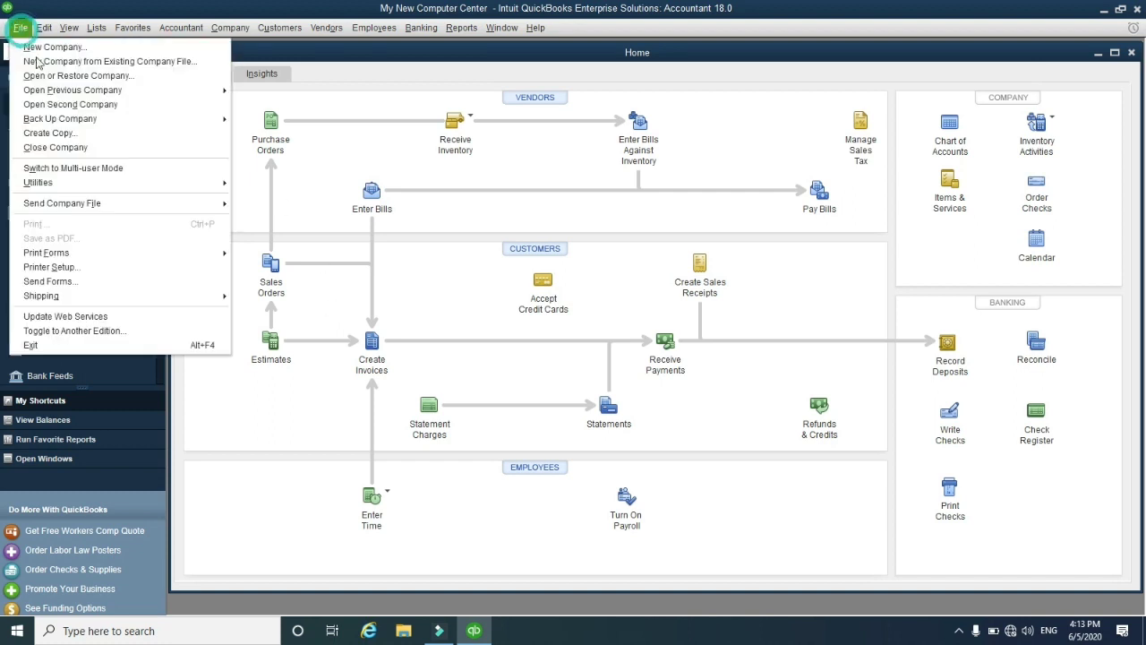
Exit QuickBooks and browse to C:\Users\Public\Public Documents\Intuit\QuickBooks\Company Files
click(36, 346)
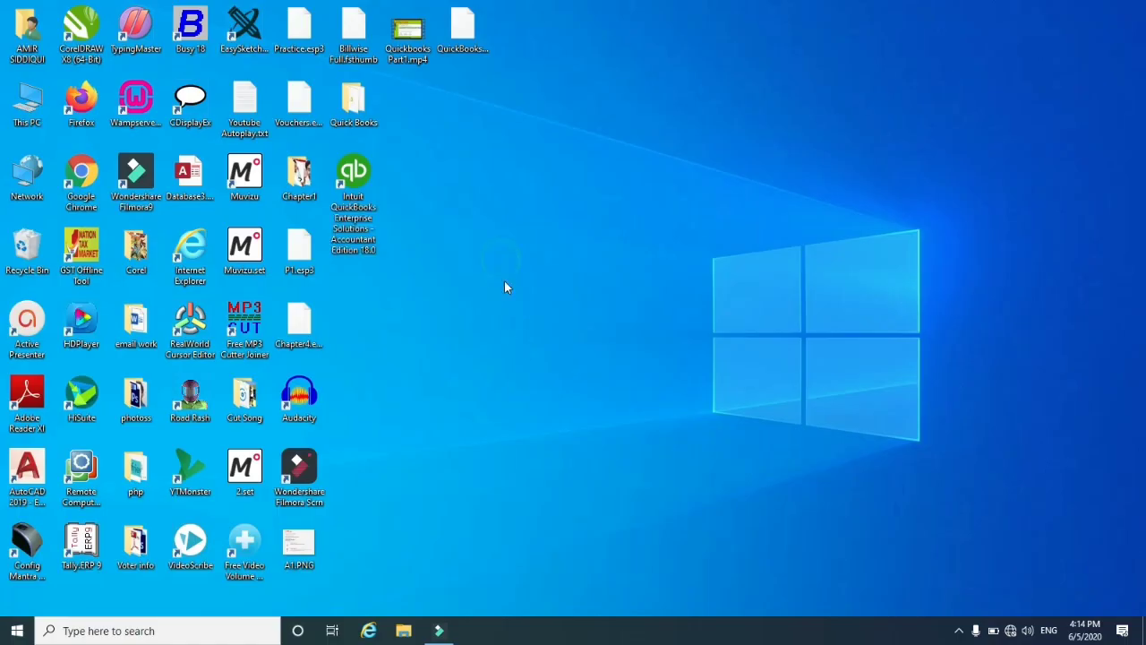
double_click(27, 106)
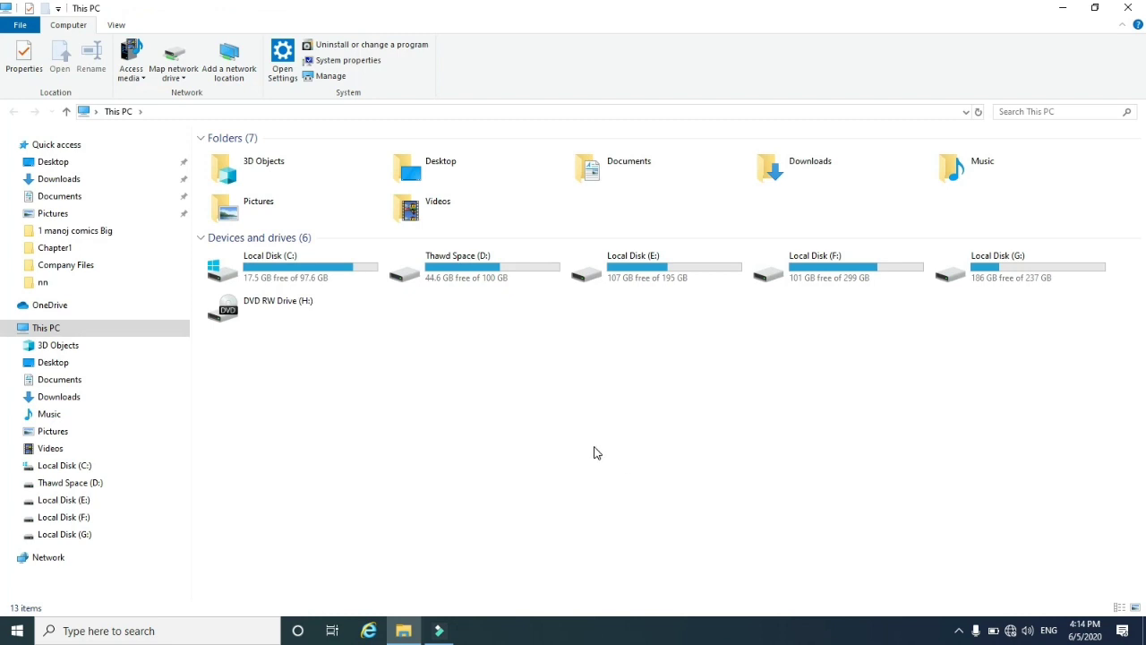
double_click(325, 273)
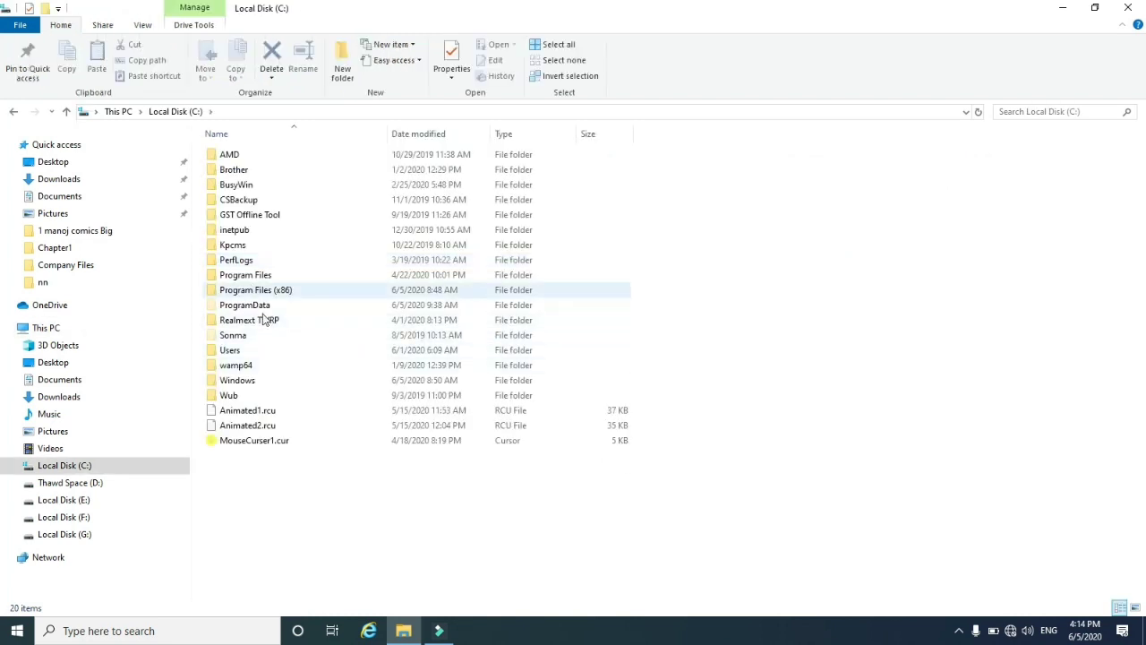
double_click(231, 350)
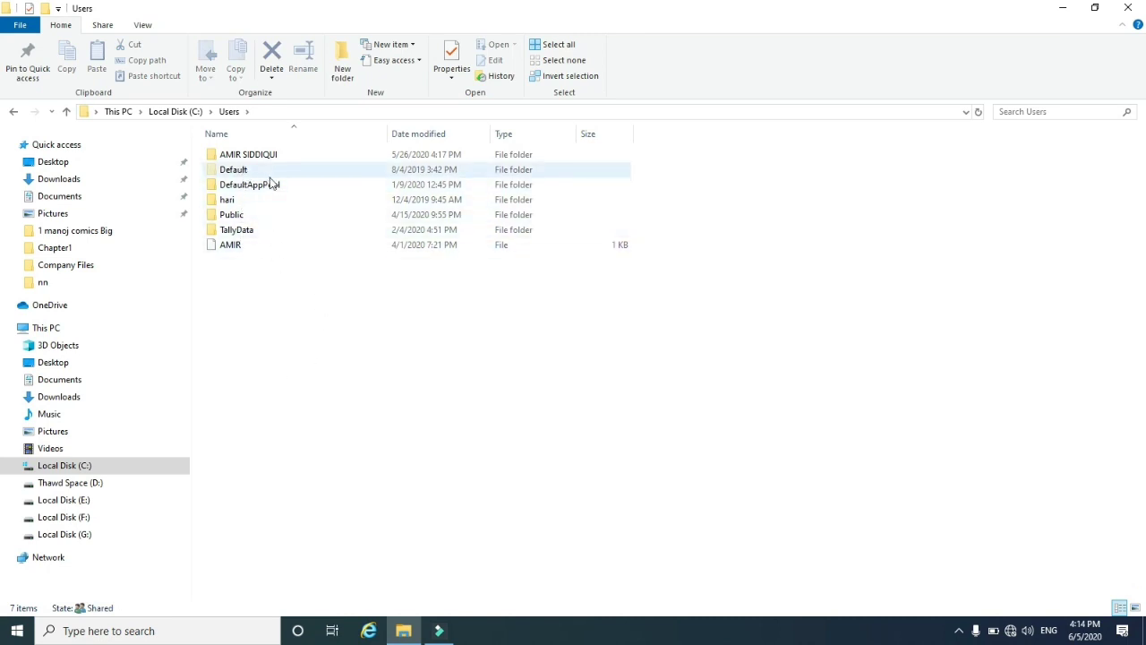
double_click(234, 218)
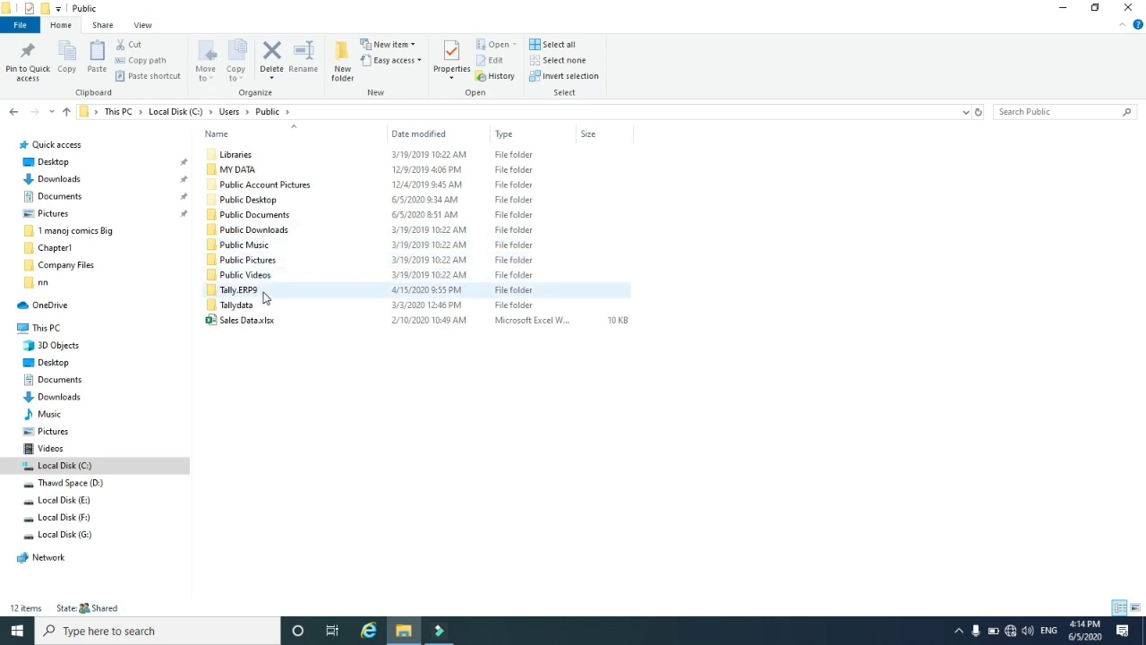
double_click(259, 219)
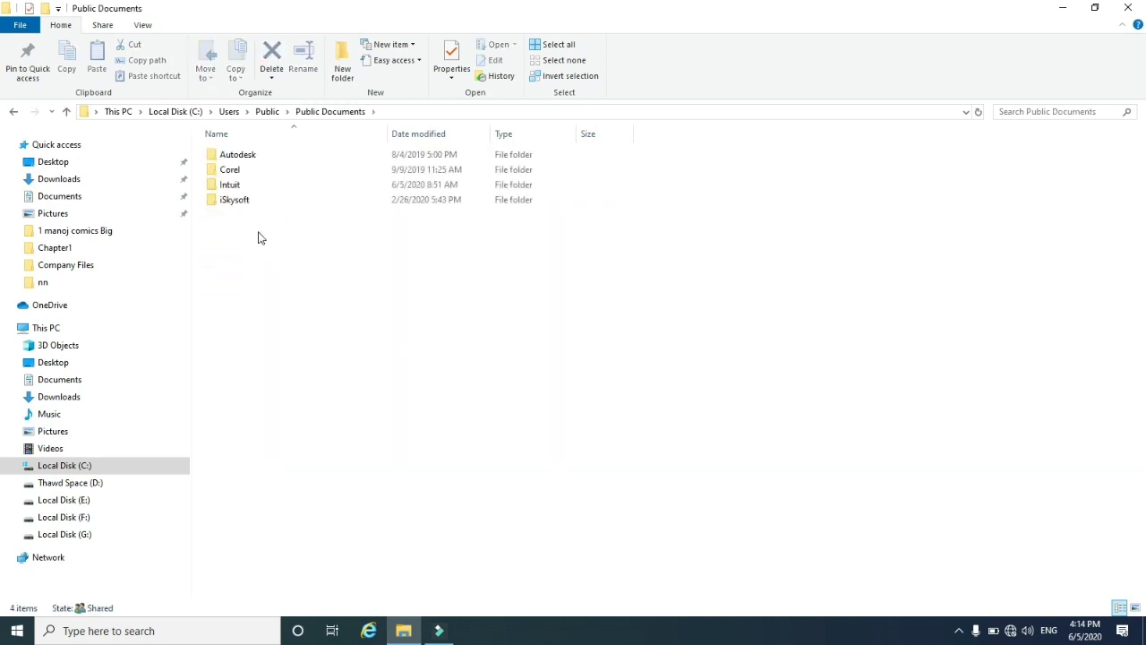
double_click(230, 185)
click(265, 156)
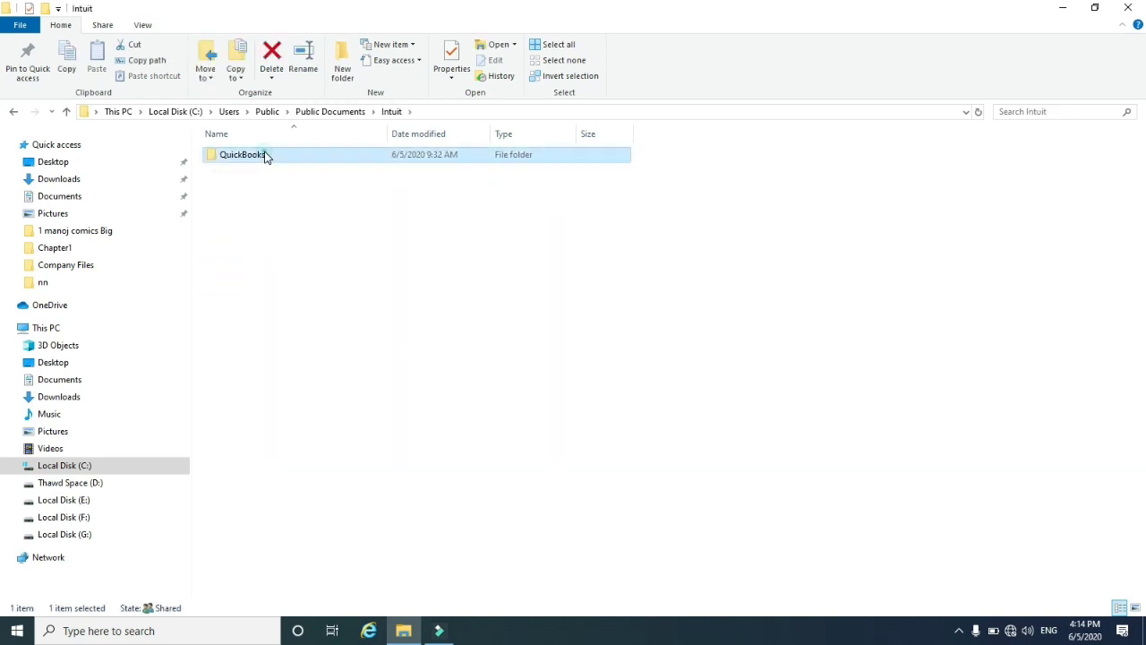
double_click(265, 155)
double_click(285, 156)
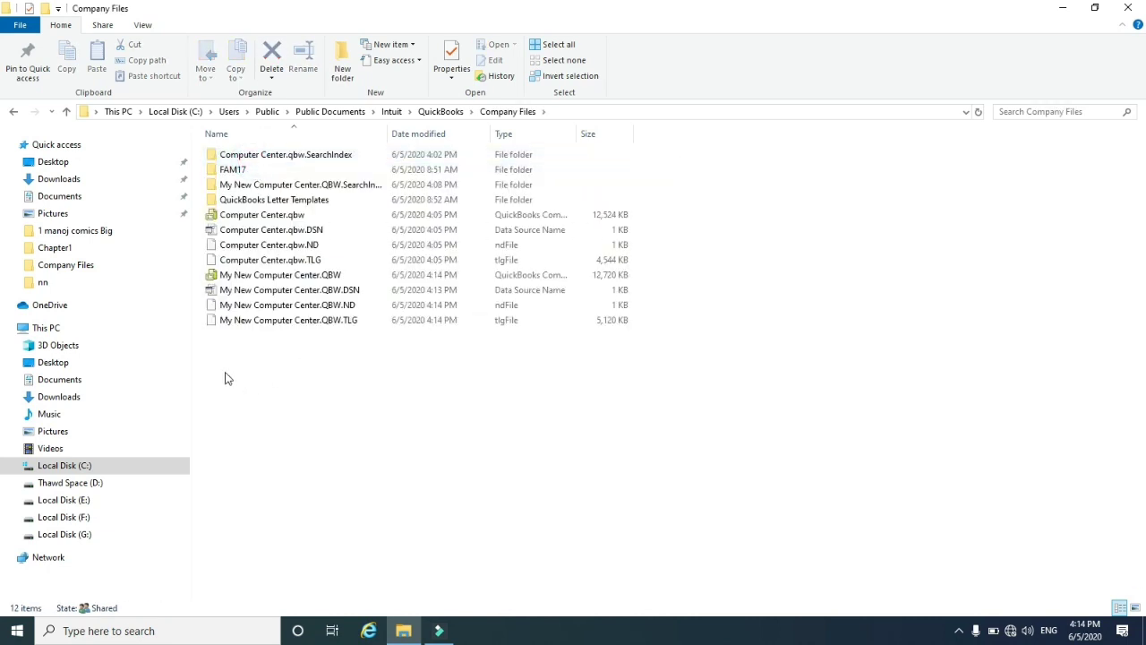
Delete all 12 items in the Company Files folder and close Explorer
drag(226, 378, 463, 149)
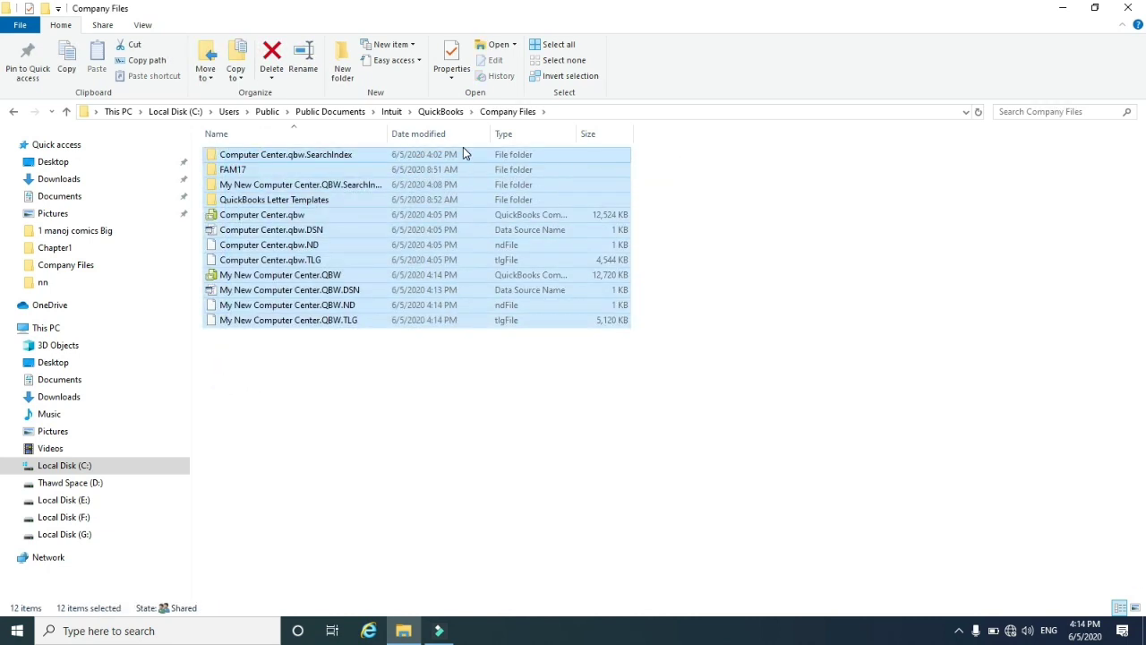
key(Delete)
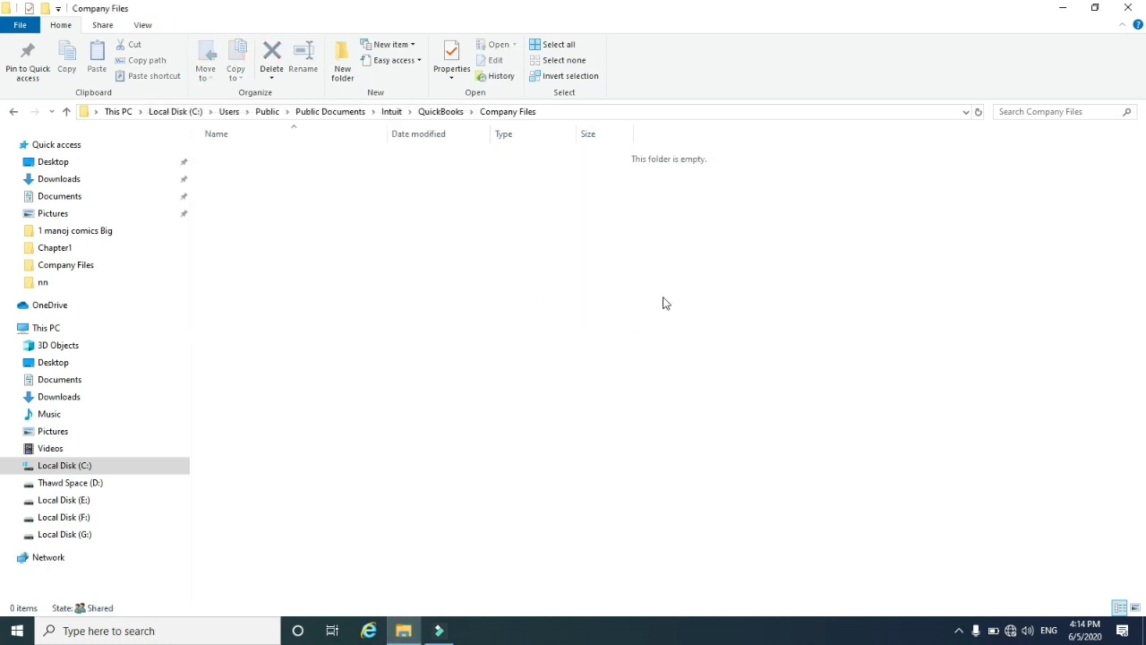
click(1128, 8)
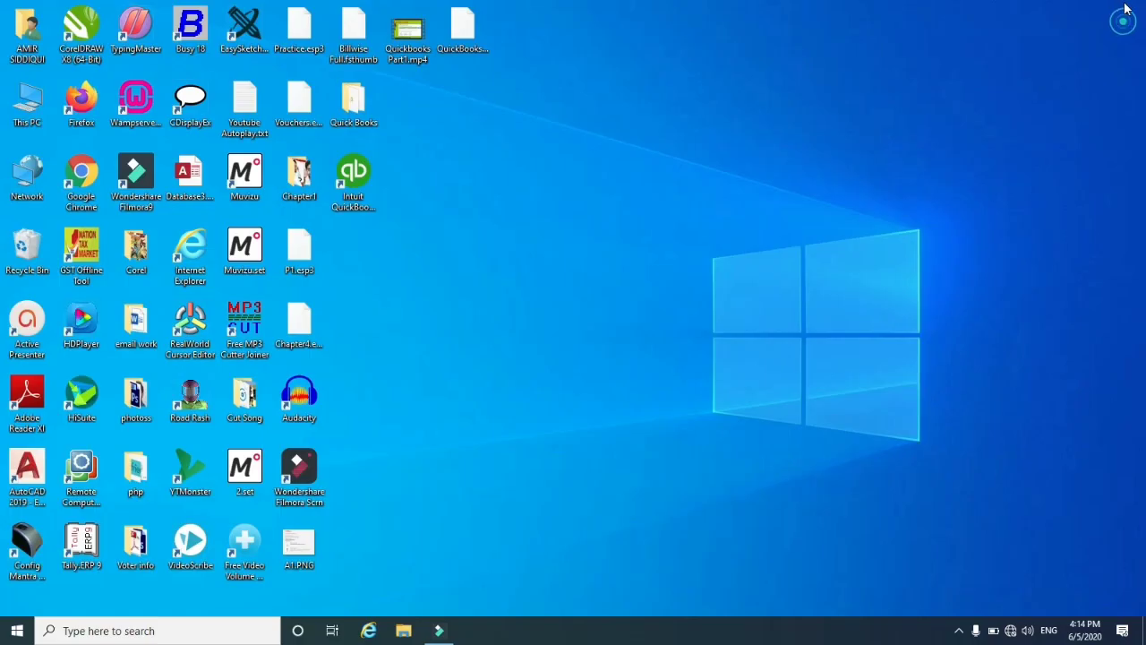
Relaunch QuickBooks, try opening Computer Center.qbw, dismiss the file-not-found error, and minimize
double_click(354, 173)
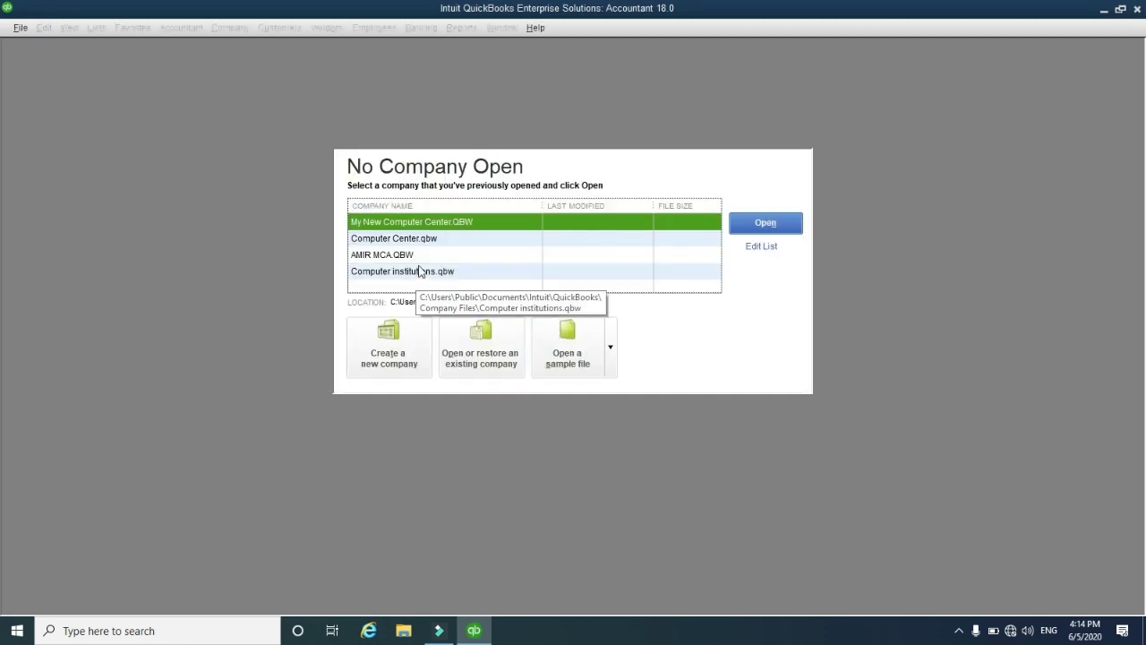
click(409, 256)
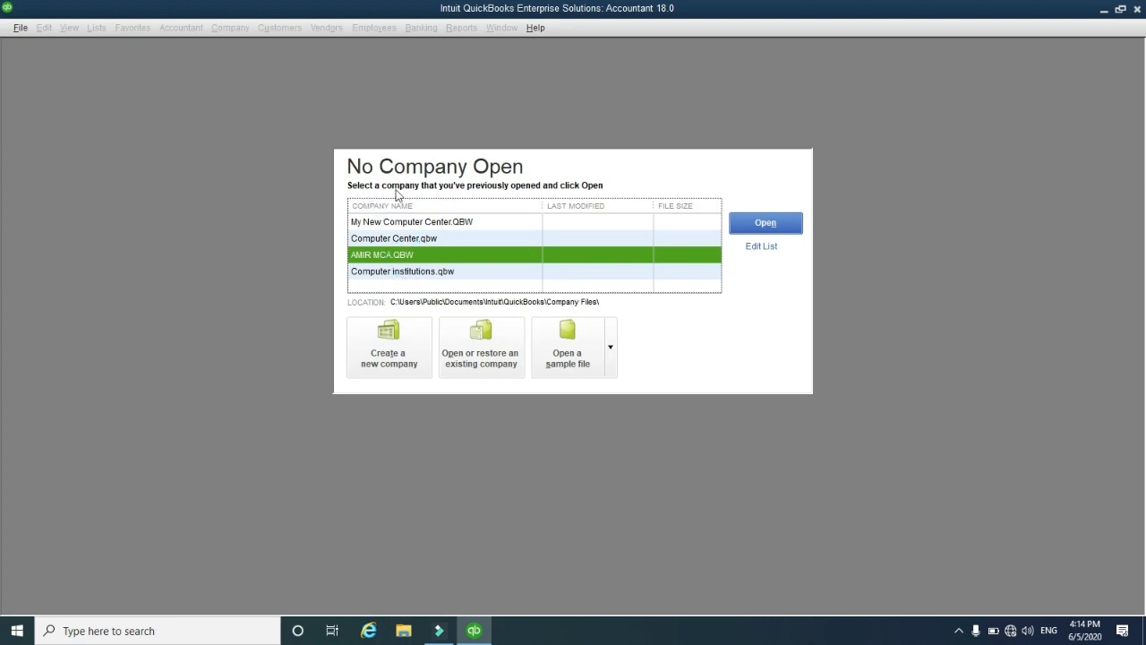
click(375, 241)
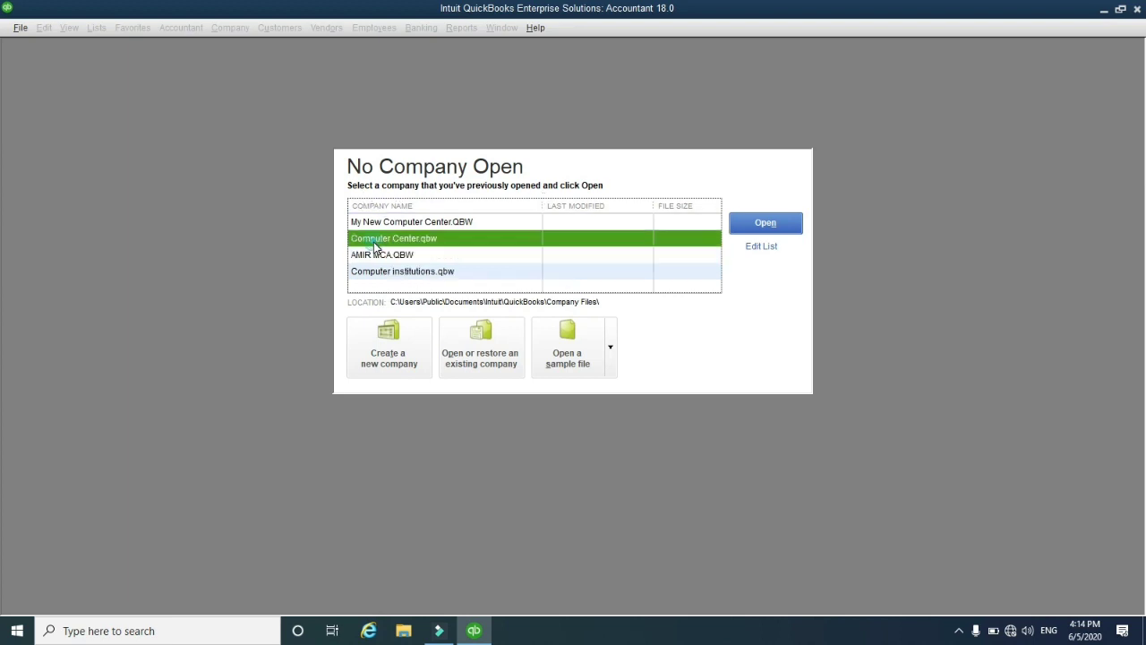
click(402, 258)
click(396, 240)
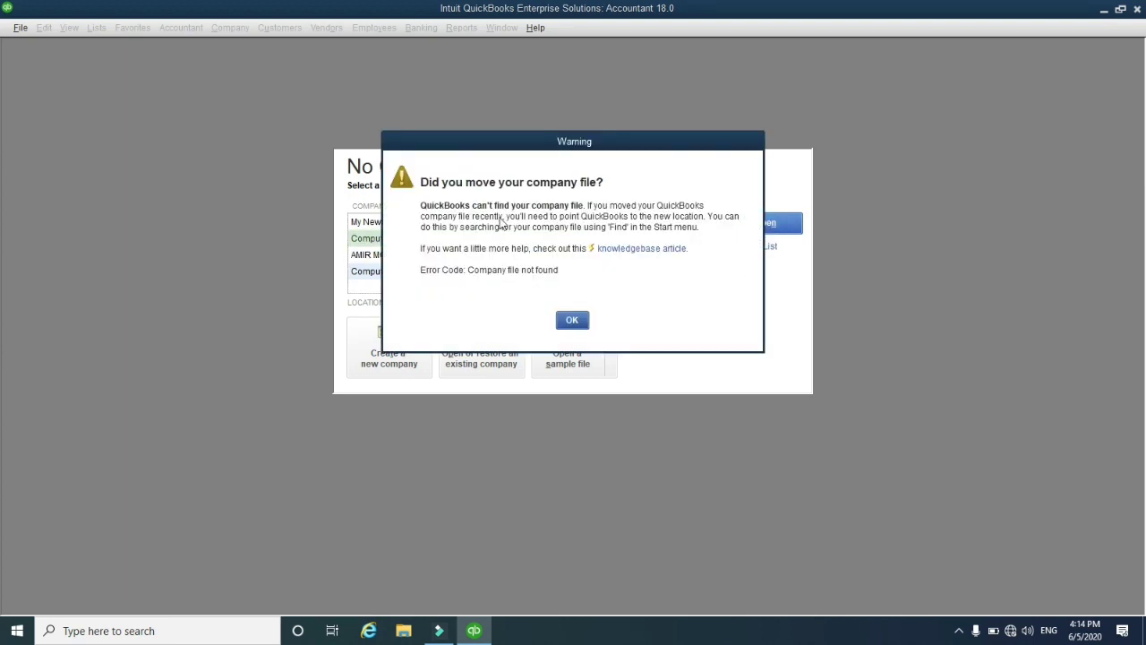
click(570, 320)
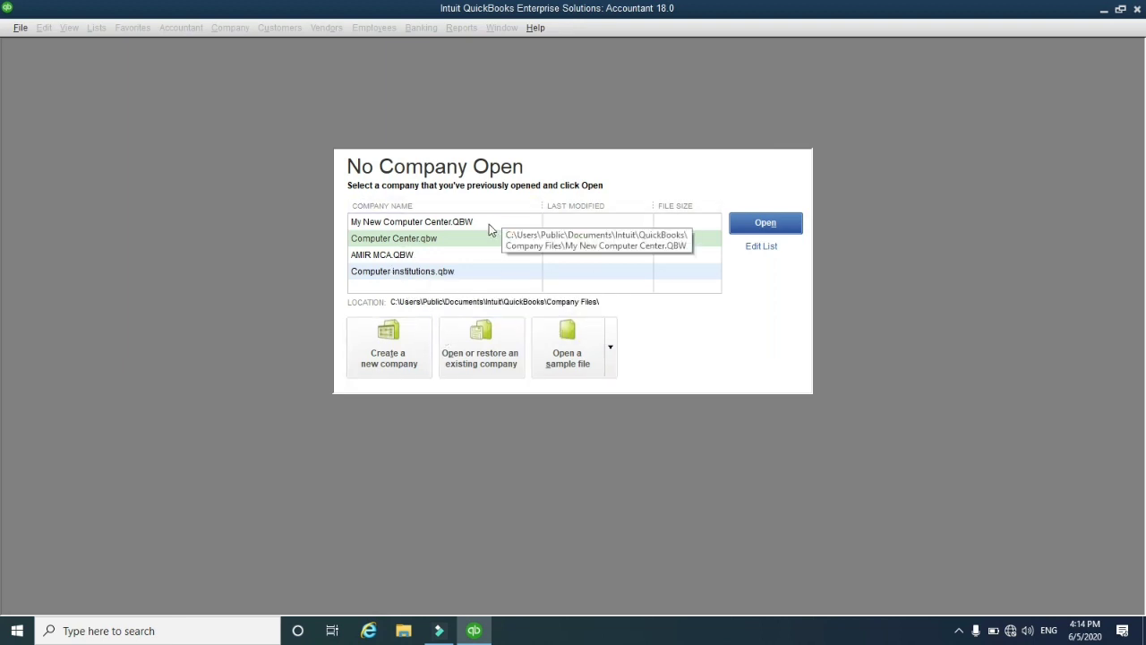
click(1104, 9)
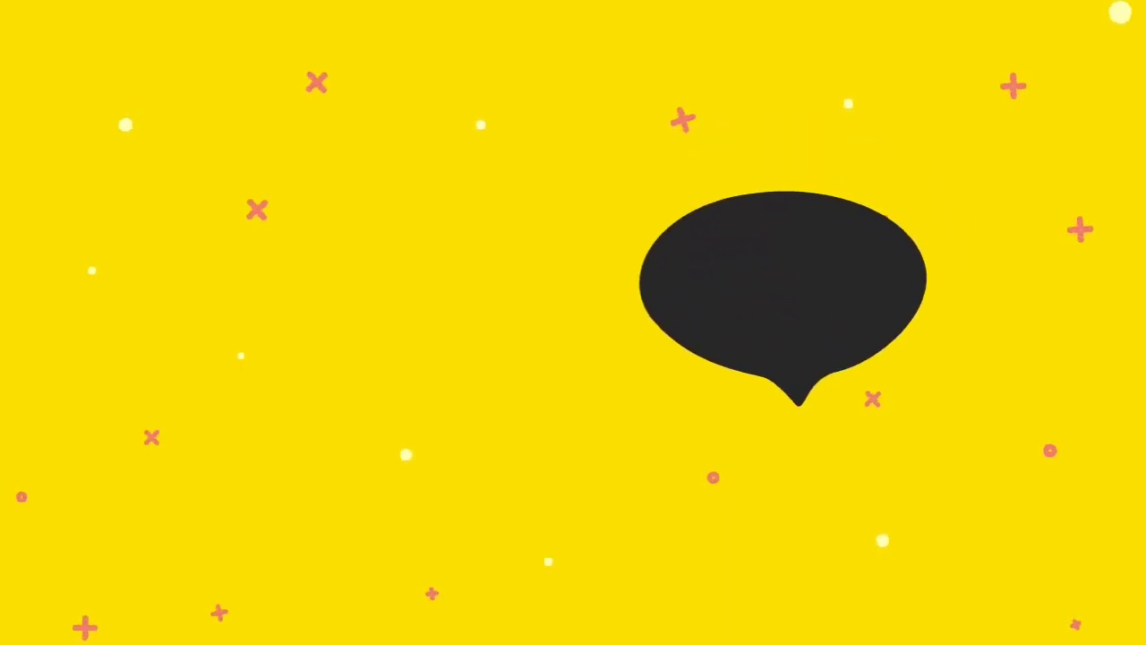